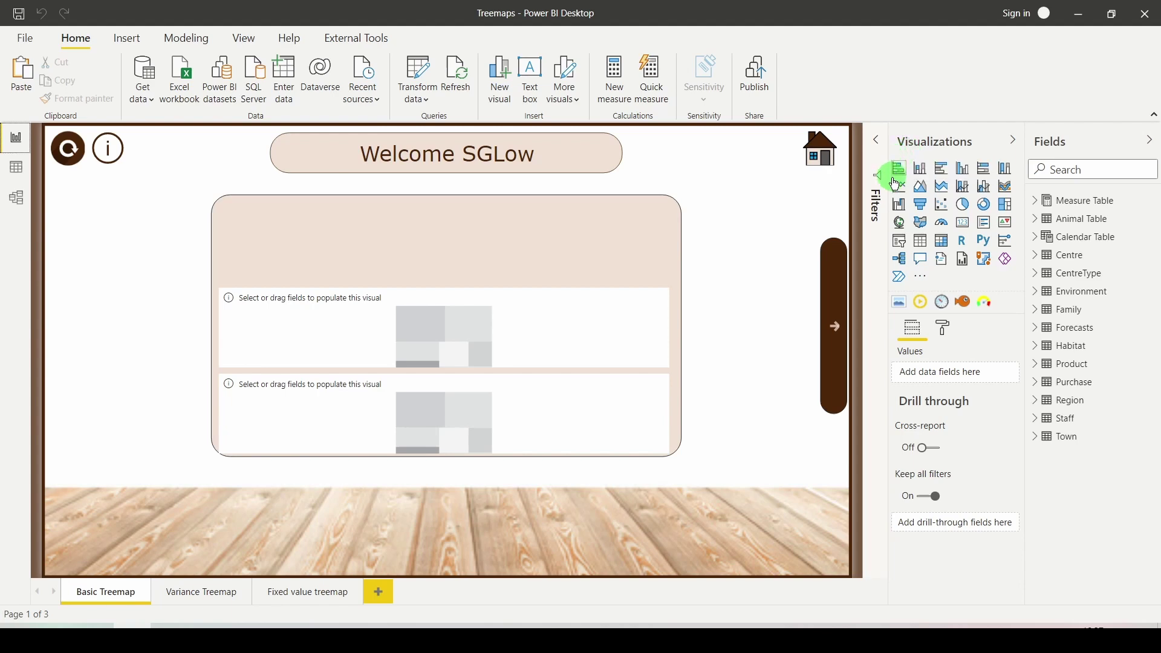
# - Insert a treemap and size it to fill the empty space above the two blank treemaps
pyautogui.click(1008, 209)
pyautogui.moveTo(242, 287); pyautogui.dragTo(350, 303)
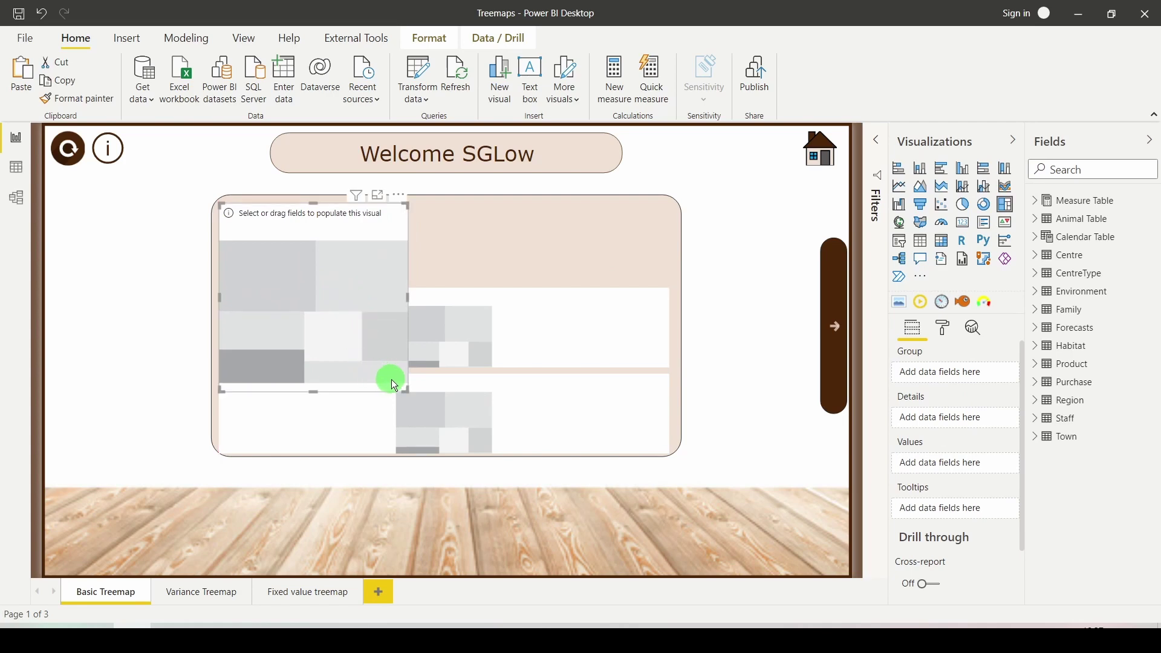
pyautogui.moveTo(407, 389); pyautogui.dragTo(665, 279)
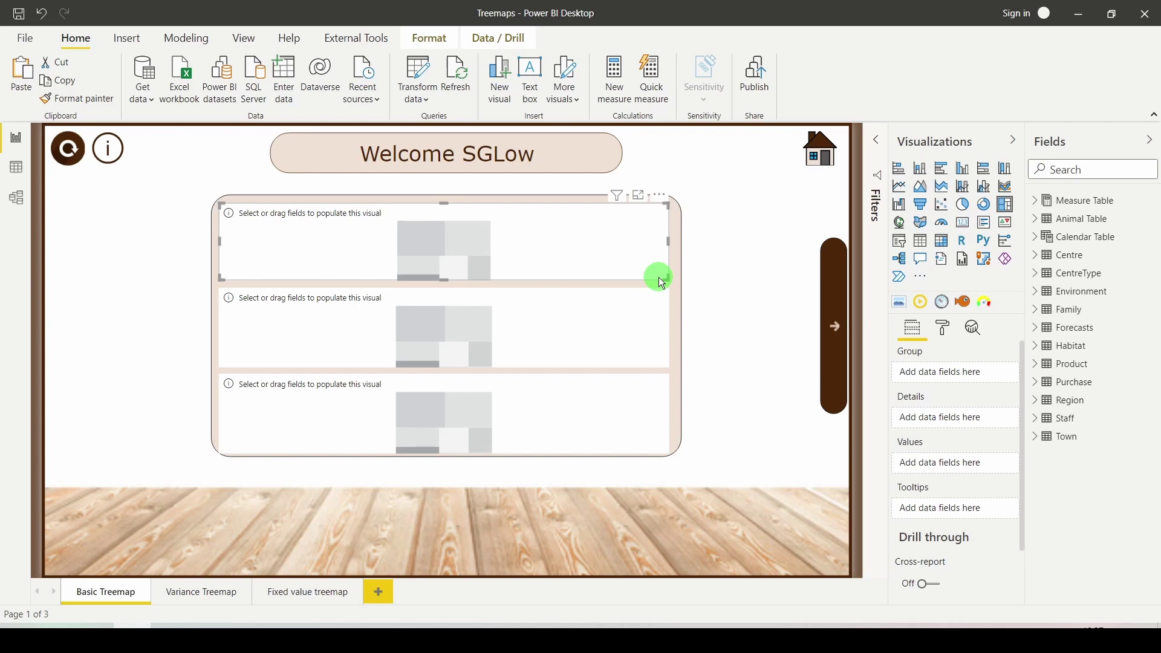
# - Group the upper treemap by RegionName with Quantity as its values, and make it slightly taller
pyautogui.click(1036, 400)
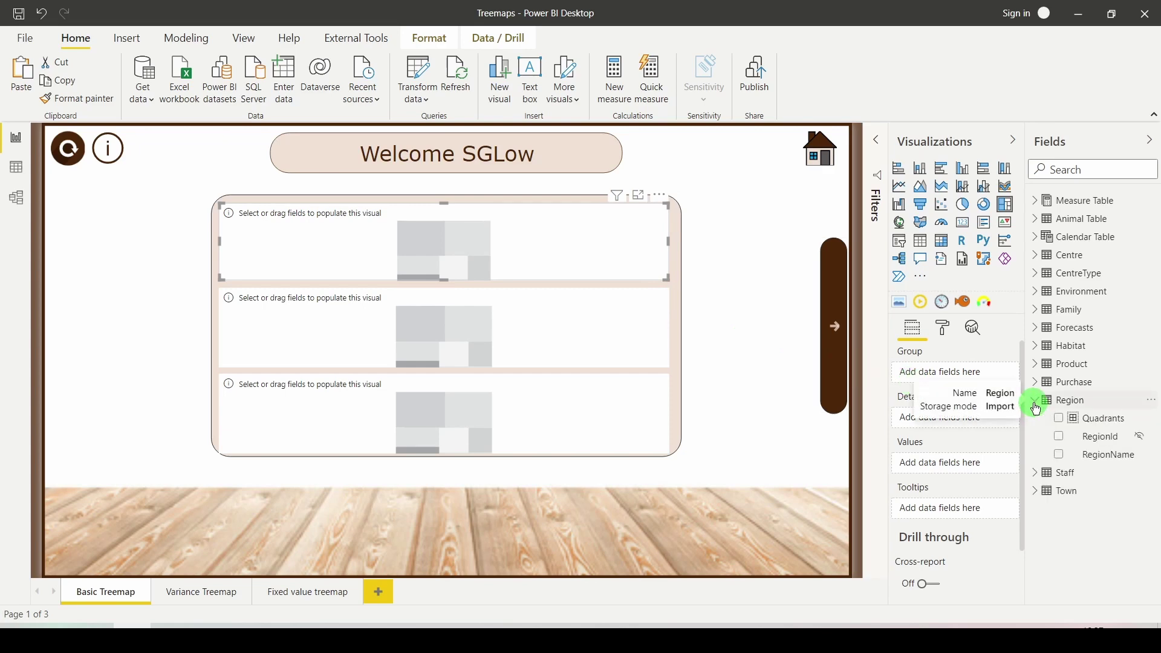
pyautogui.moveTo(1096, 463); pyautogui.dragTo(947, 376)
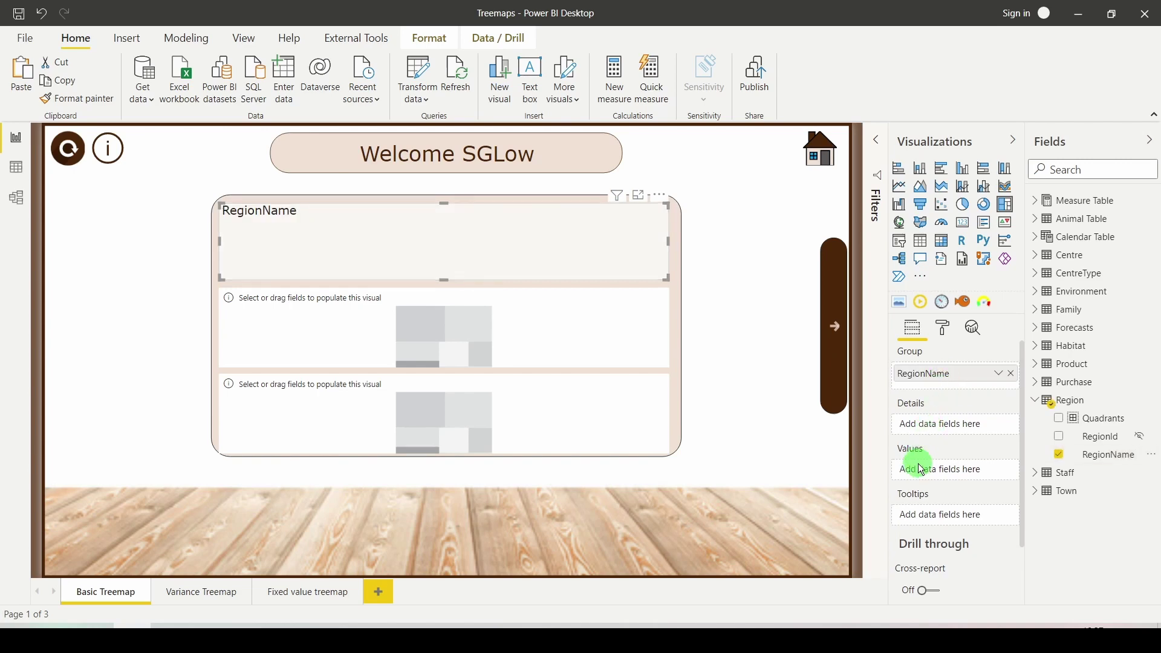
pyautogui.click(1036, 382)
pyautogui.moveTo(1088, 527); pyautogui.dragTo(950, 477)
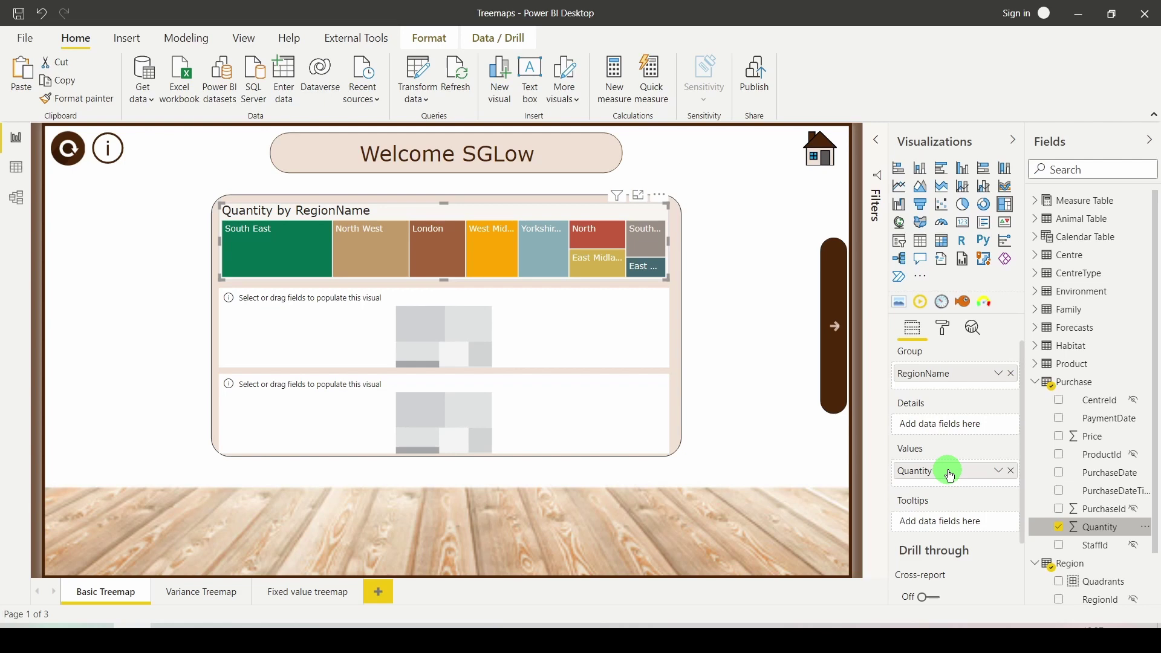
pyautogui.moveTo(667, 280)
pyautogui.mouseDown()
pyautogui.moveTo(378, 264)
pyautogui.moveTo(408, 443)
pyautogui.moveTo(419, 351)
pyautogui.moveTo(656, 280)
pyautogui.moveTo(668, 287)
pyautogui.mouseUp()
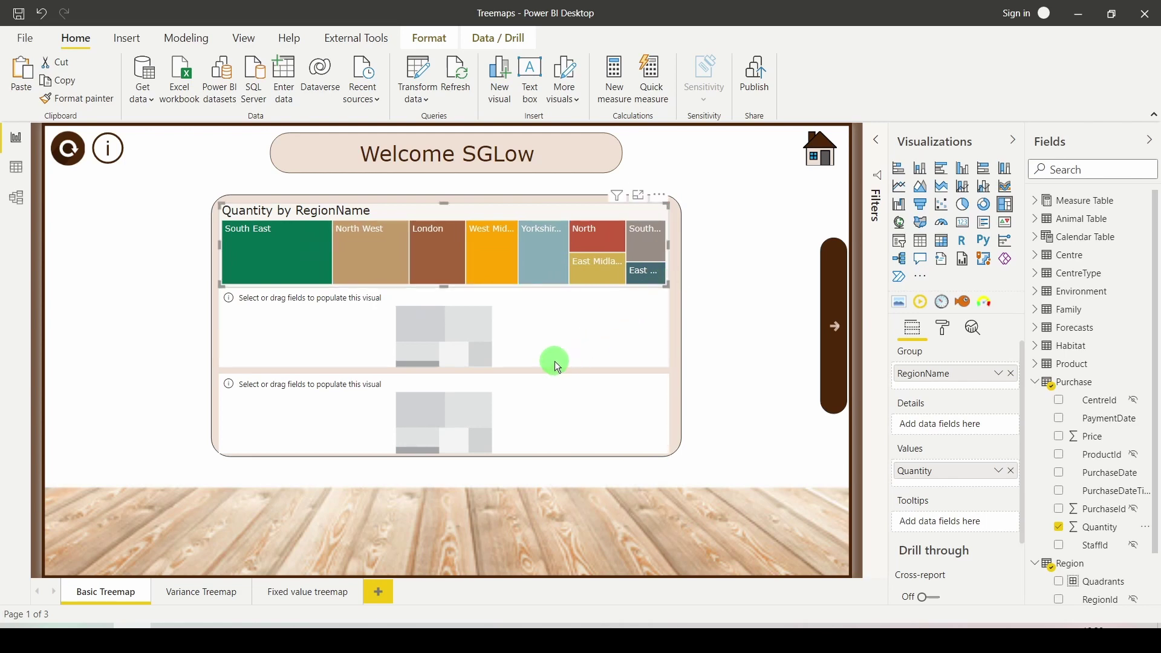
# - Set up the middle treemap with RegionName as its group and the count of RegionName as its values
pyautogui.click(554, 361)
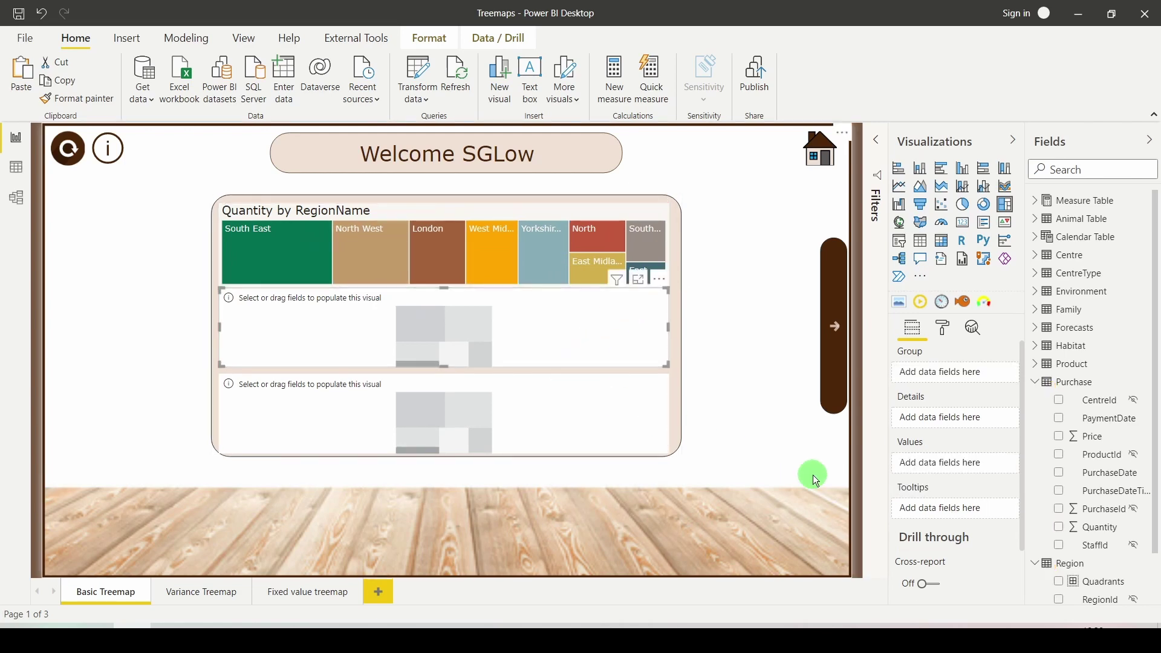
pyautogui.click(1035, 385)
pyautogui.moveTo(1094, 460); pyautogui.dragTo(938, 375)
pyautogui.moveTo(1088, 455); pyautogui.dragTo(961, 478)
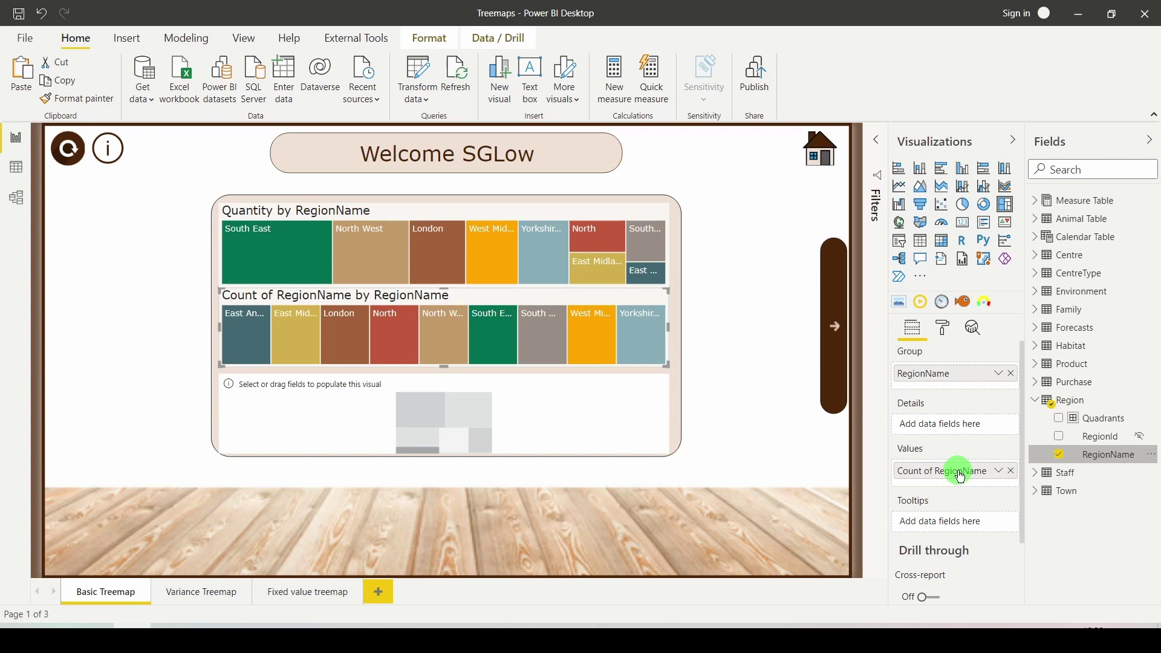
# - Reduce the middle treemap's height and summarize its RegionName values by Count (Distinct)
pyautogui.moveTo(446, 368); pyautogui.dragTo(451, 339)
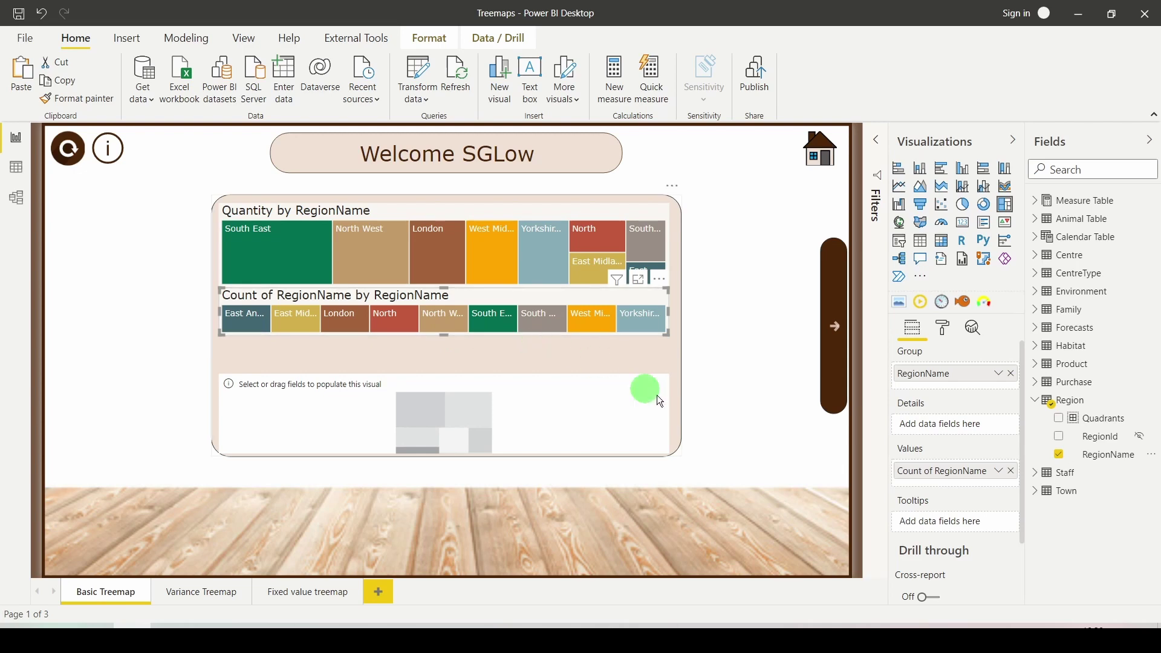
pyautogui.click(1001, 473)
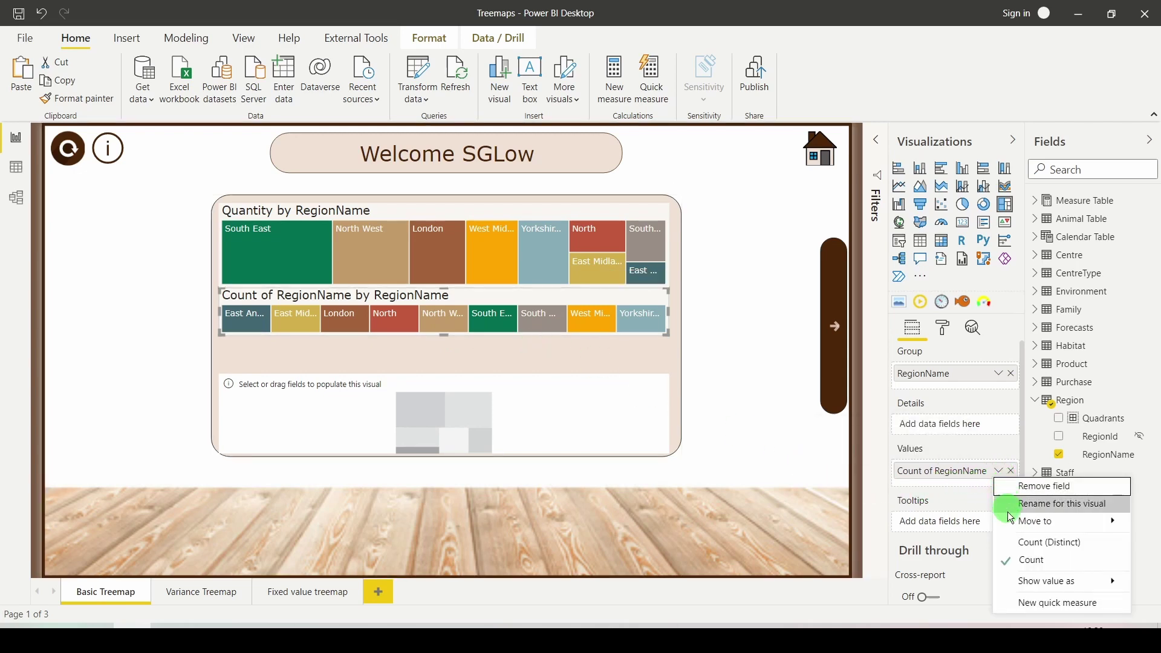
pyautogui.click(1017, 543)
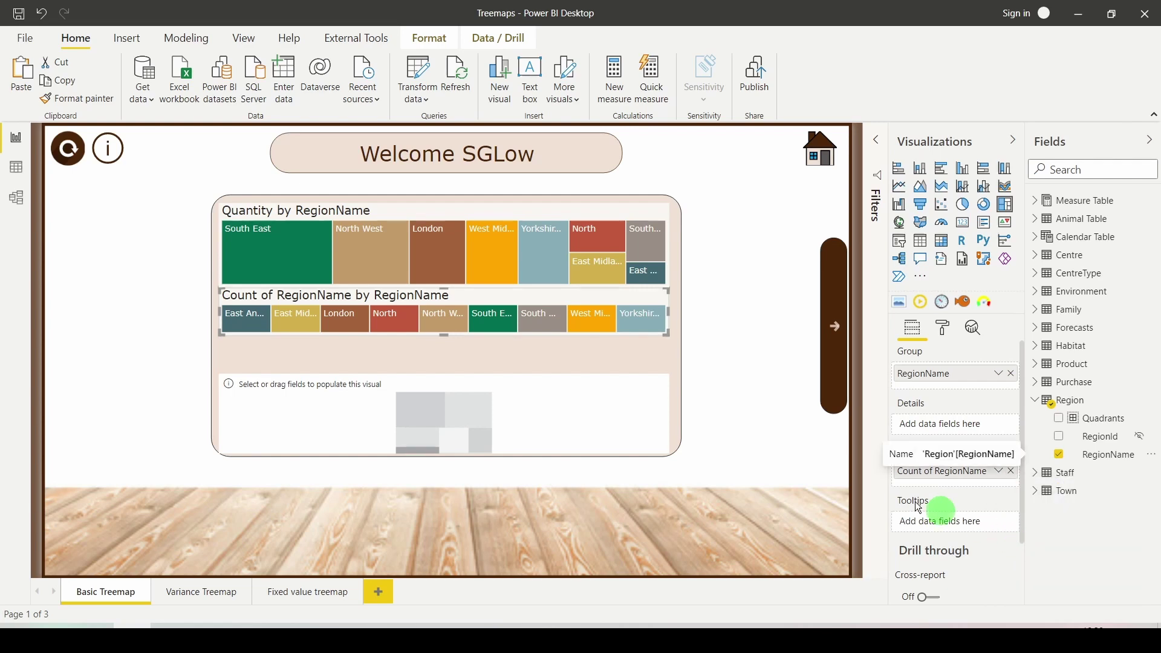
# - Move the lower treemap up slightly, fill it with Quantity by RegionName, and increase its height
pyautogui.click(590, 399)
pyautogui.moveTo(590, 399); pyautogui.dragTo(592, 376)
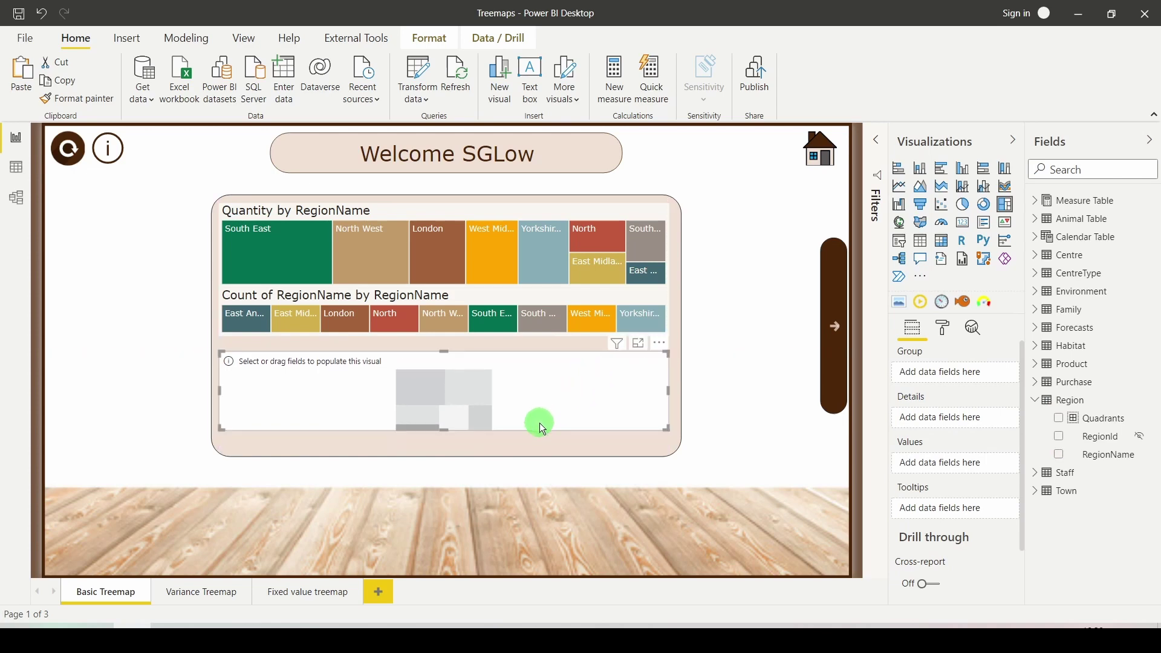
pyautogui.moveTo(1097, 455); pyautogui.dragTo(931, 373)
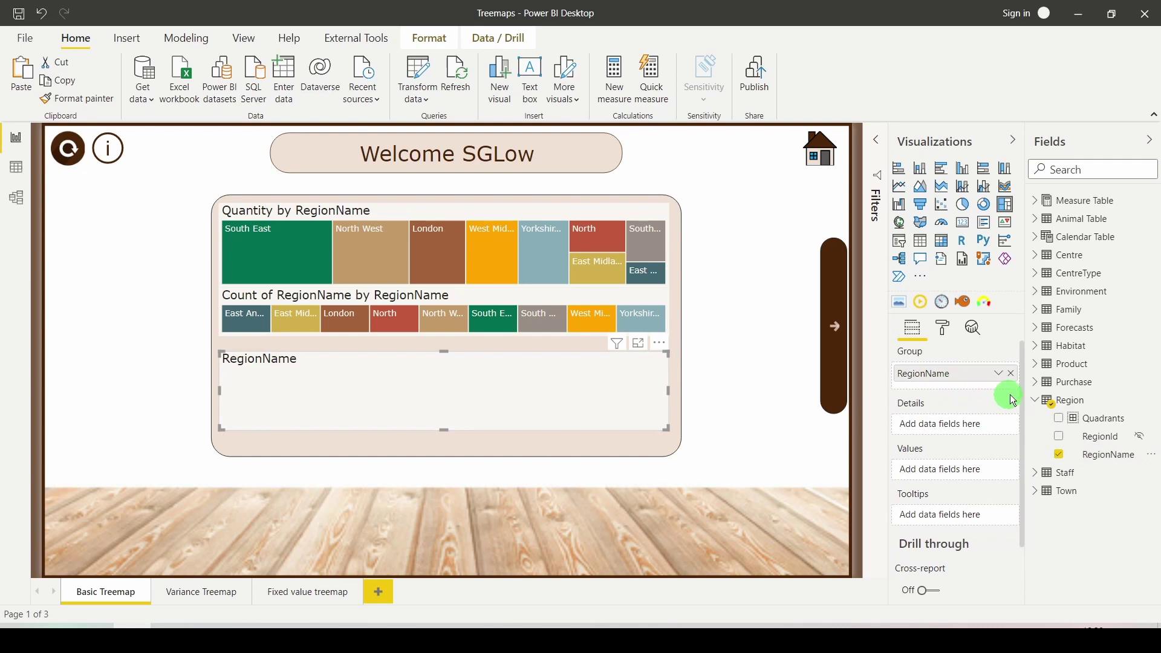
pyautogui.click(1039, 382)
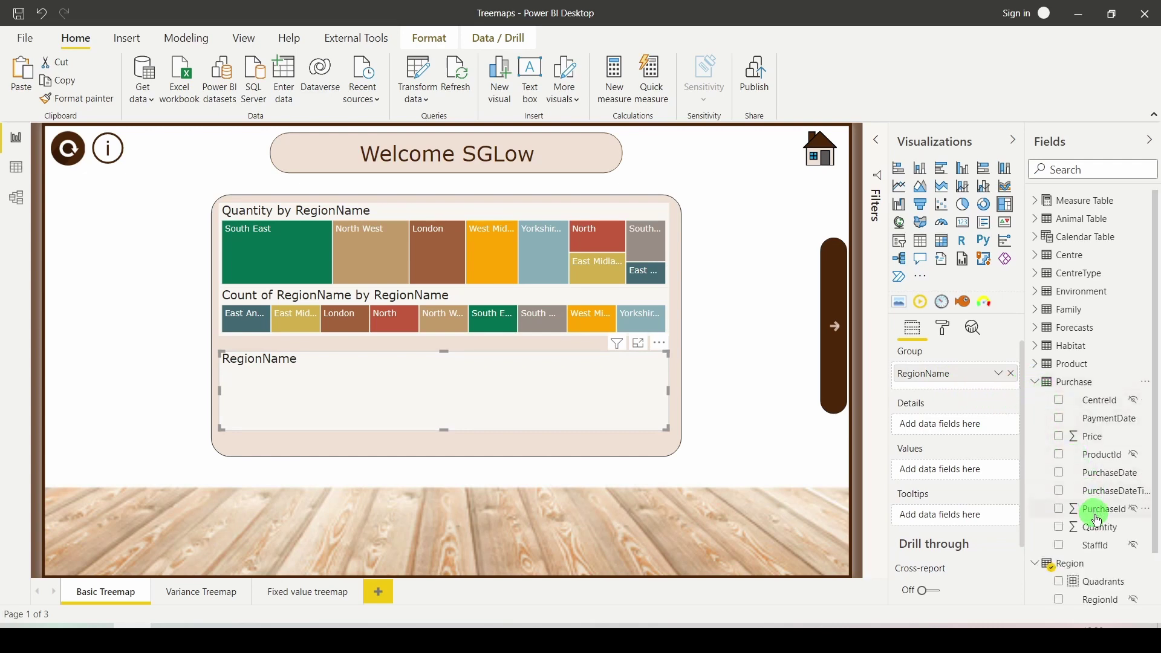
pyautogui.moveTo(1097, 528); pyautogui.dragTo(951, 475)
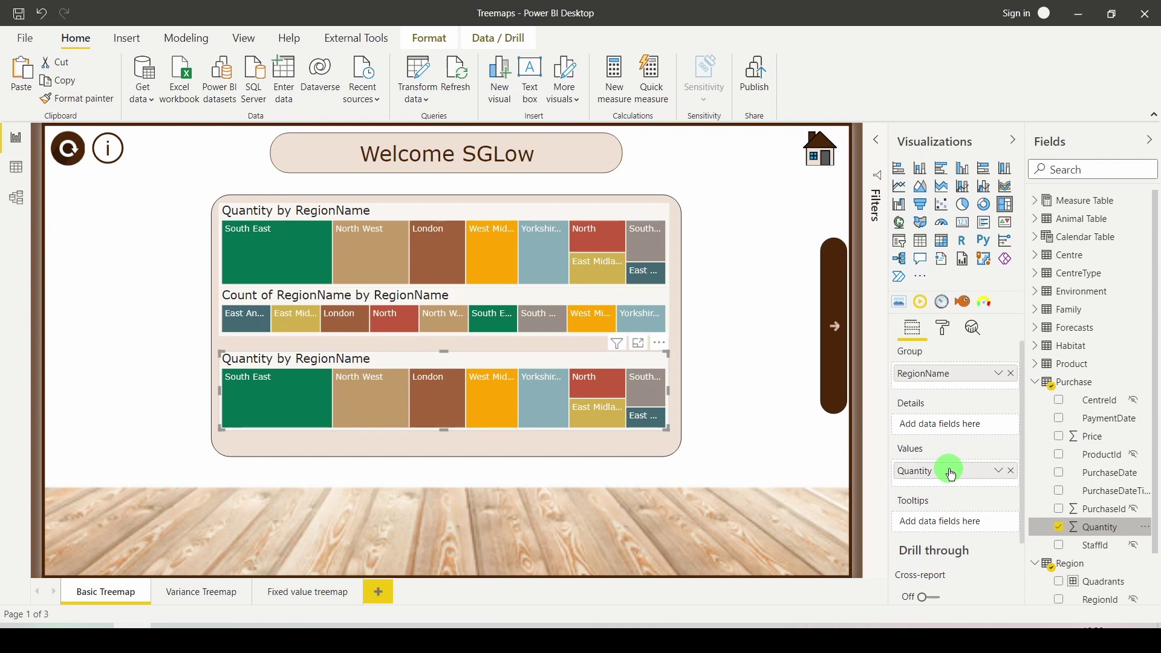
pyautogui.moveTo(441, 436); pyautogui.dragTo(442, 446)
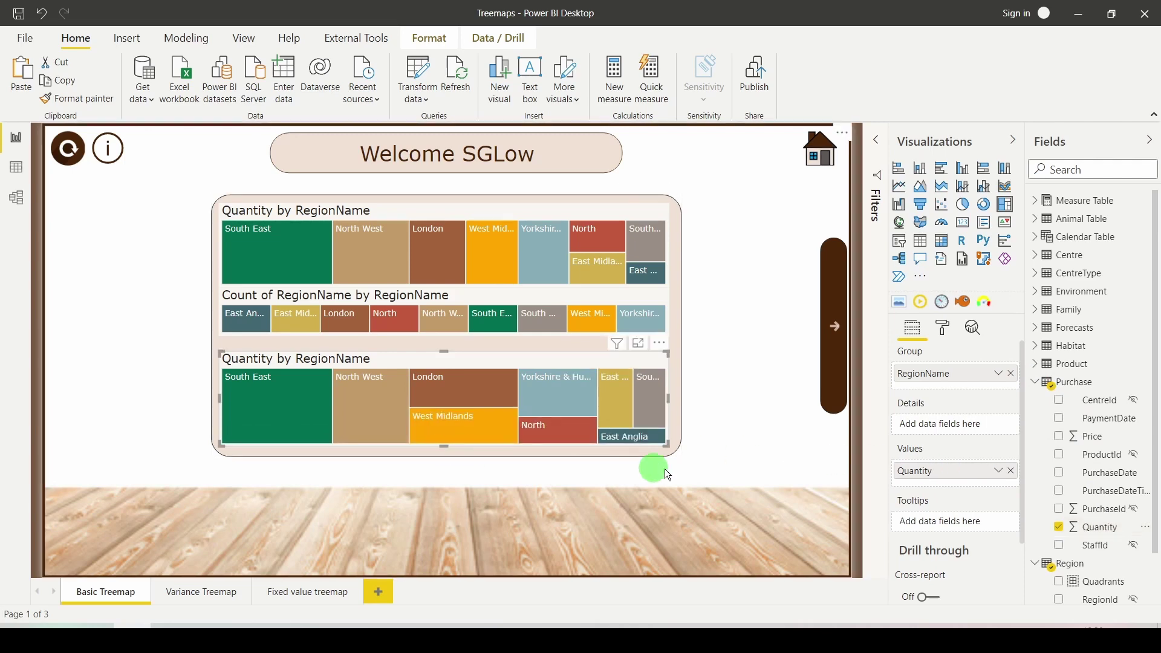
# - Base the lower treemap's advanced data color scale on the sum of Quantity from the Purchase table
pyautogui.click(944, 330)
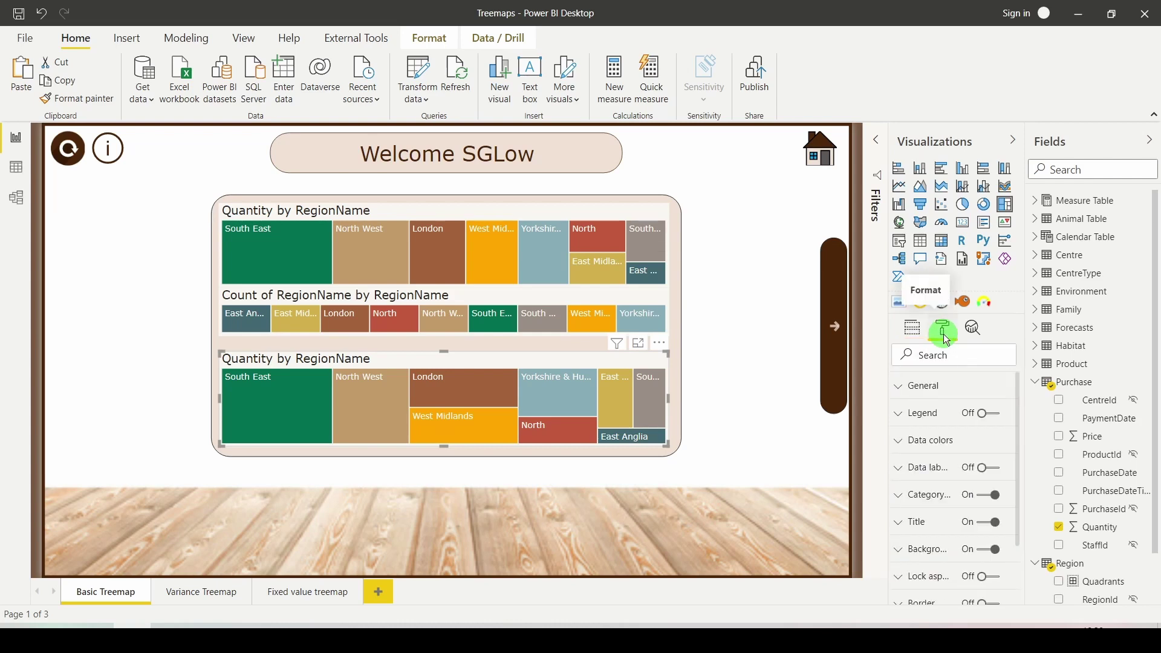
pyautogui.click(922, 443)
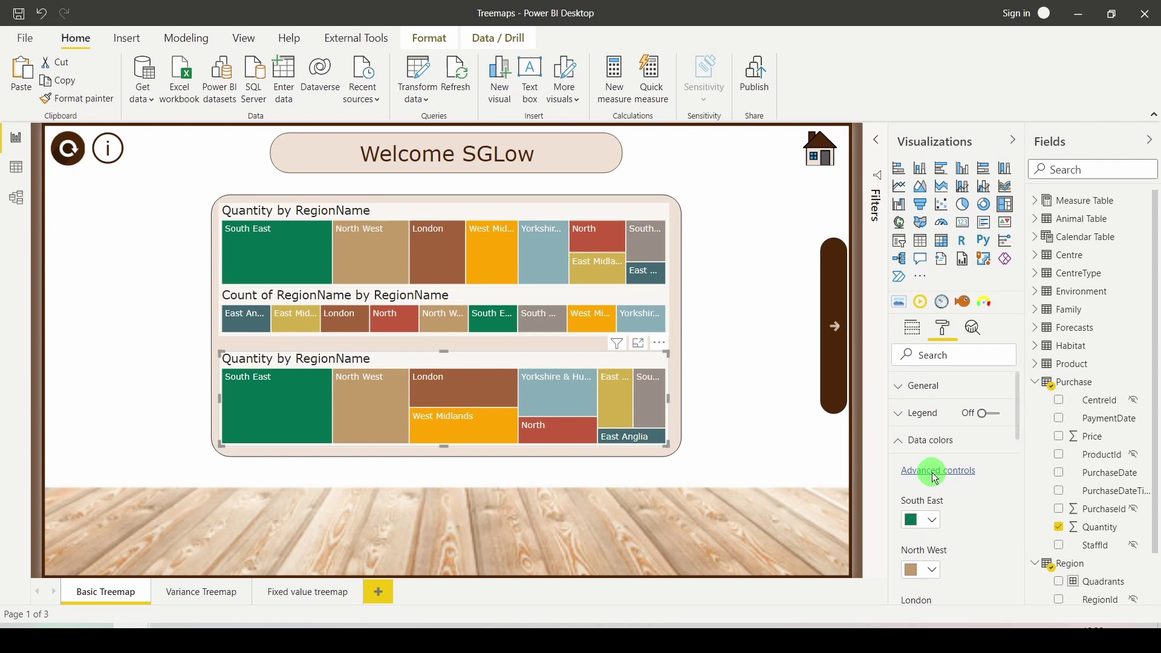
pyautogui.click(933, 474)
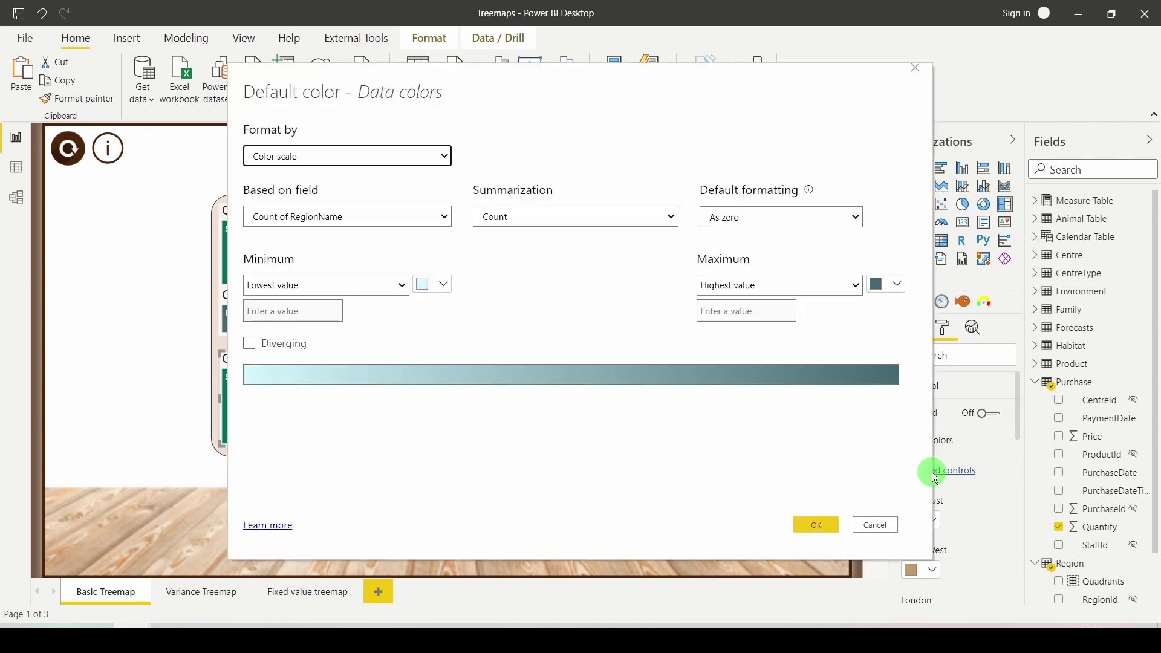
pyautogui.click(381, 162)
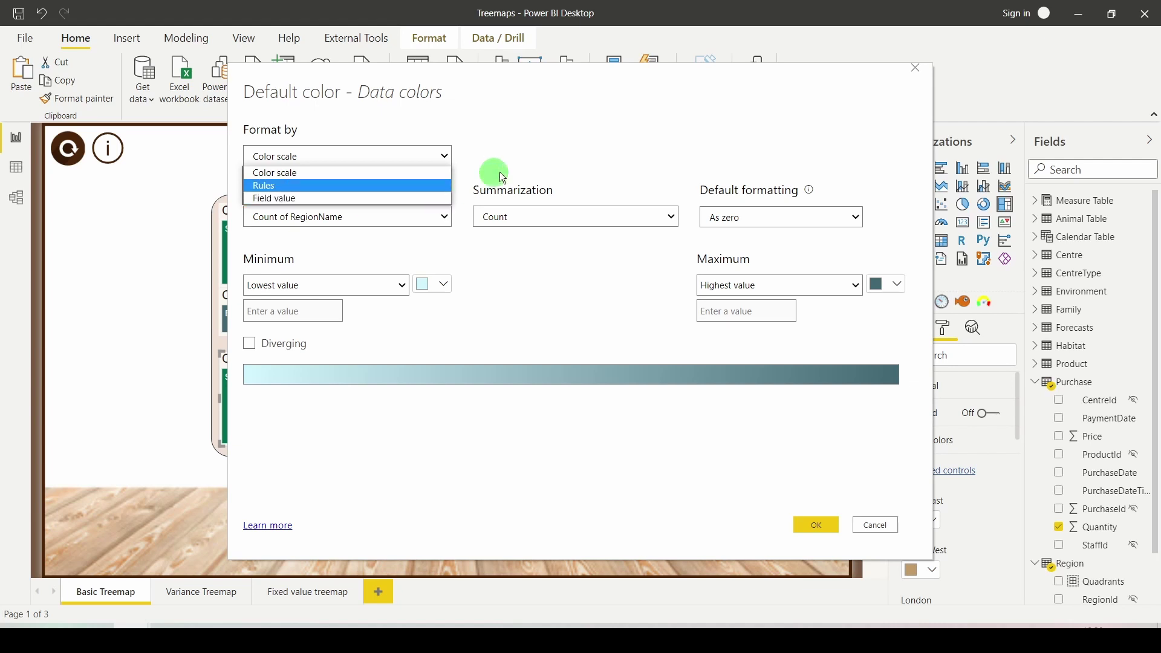
pyautogui.click(537, 145)
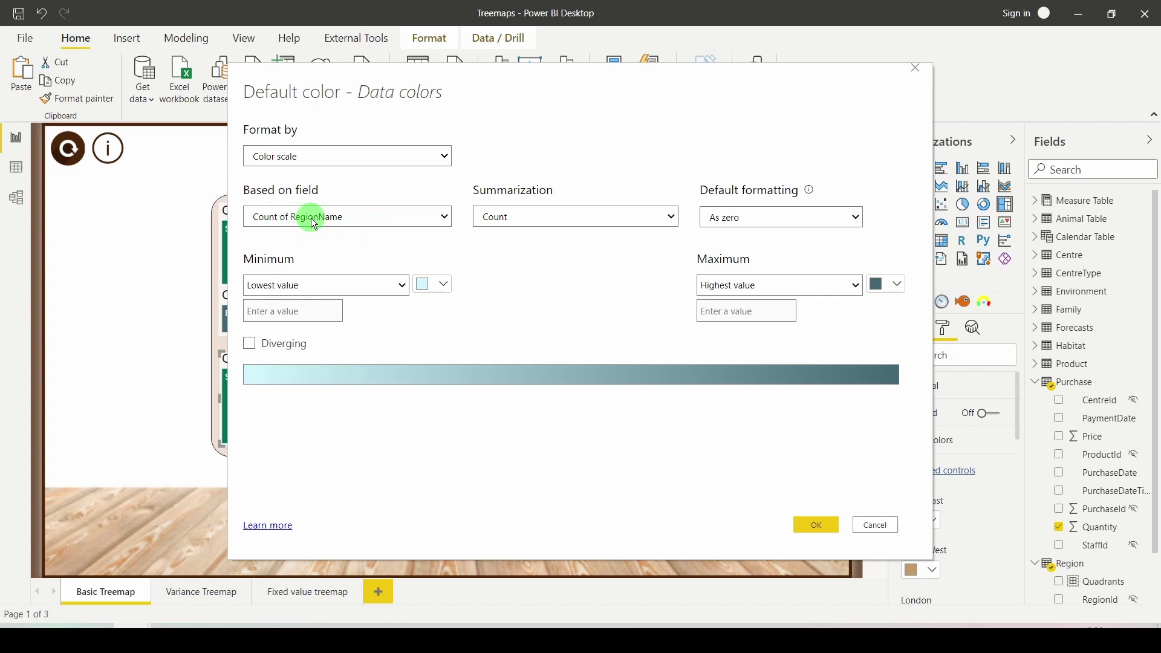
pyautogui.click(410, 219)
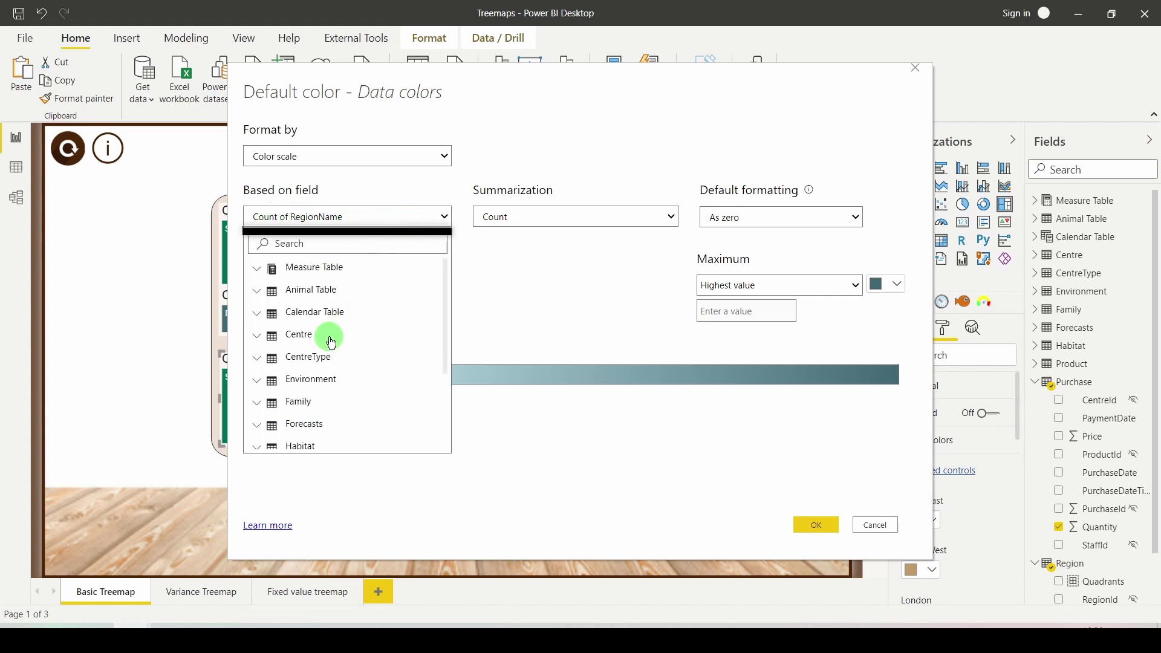
pyautogui.scroll(-3, 263, 393)
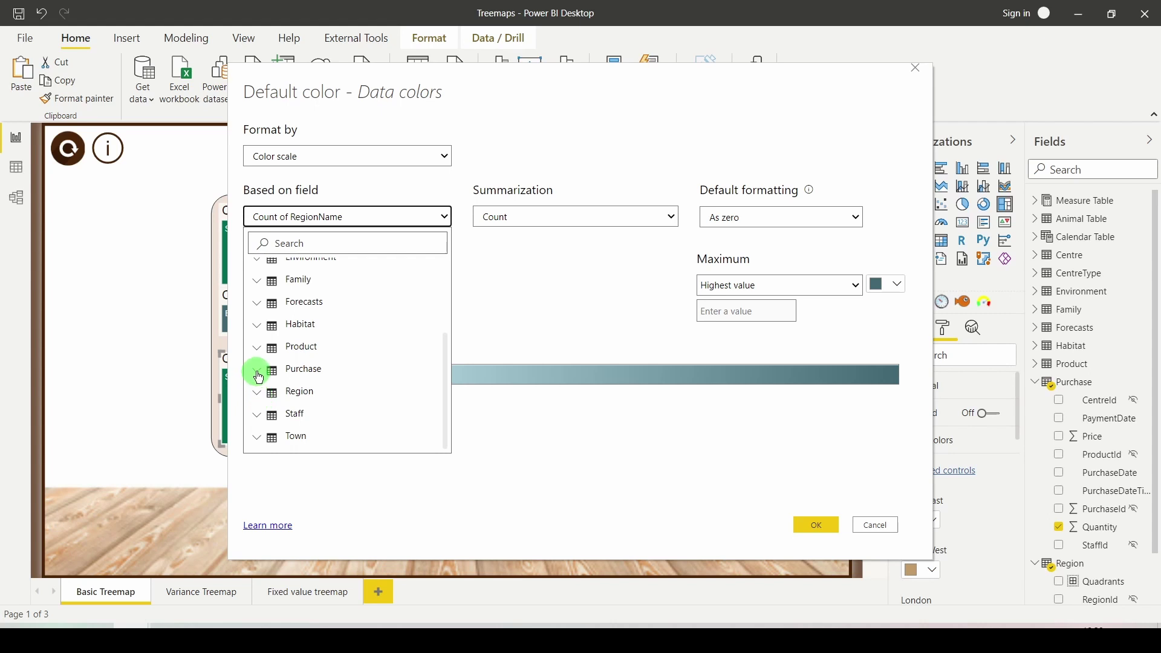
pyautogui.click(259, 371)
pyautogui.click(259, 371)
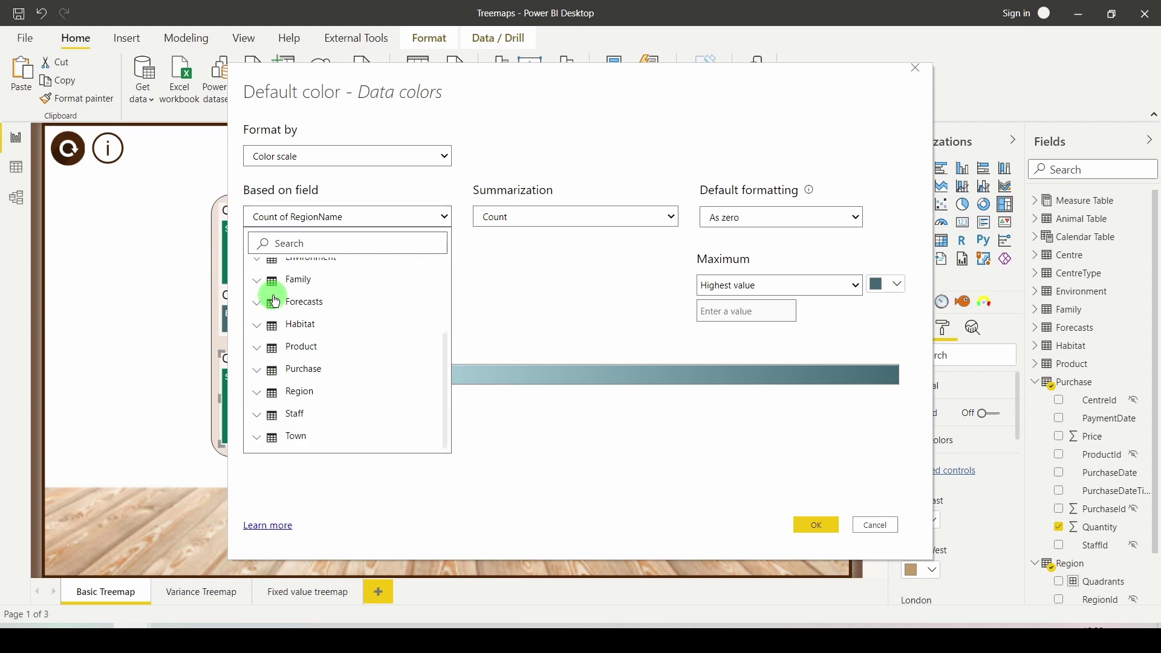
pyautogui.click(258, 370)
pyautogui.scroll(-2, 284, 375)
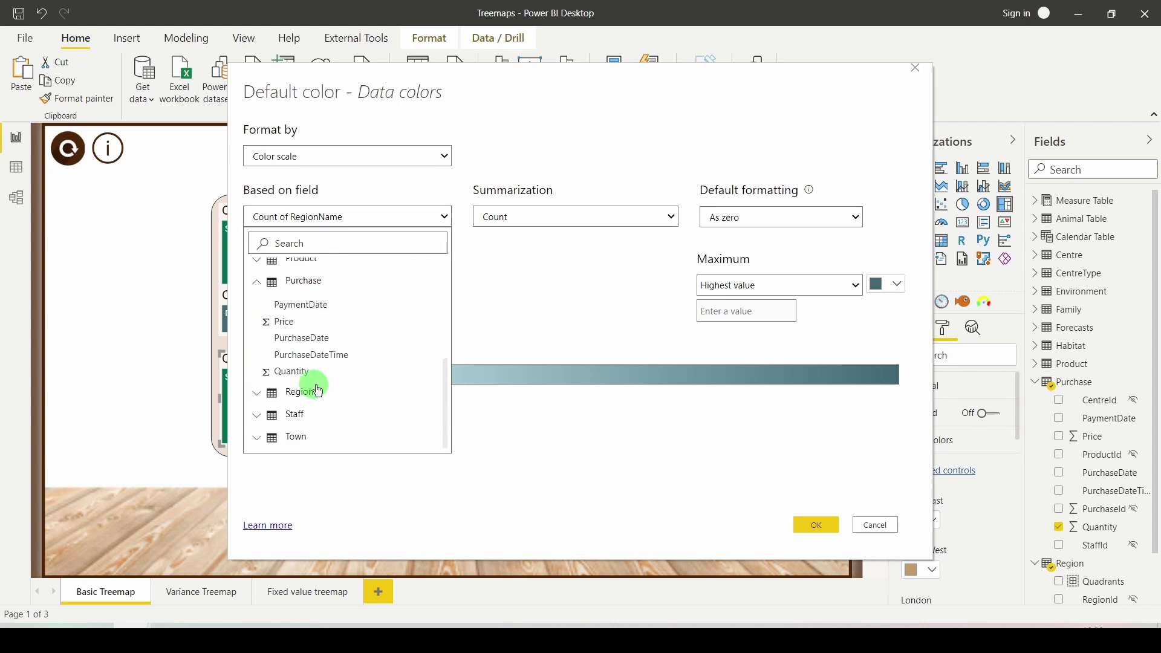
pyautogui.click(288, 372)
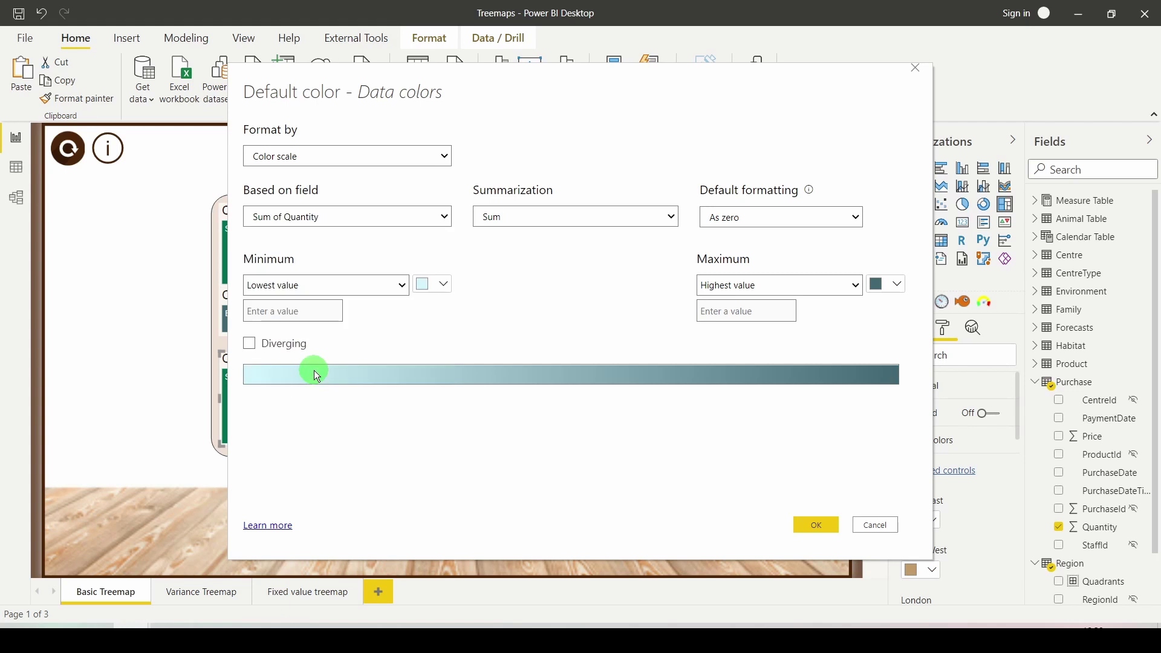
# - Make the color scale diverging and give it a custom minimum value of 0
pyautogui.click(249, 344)
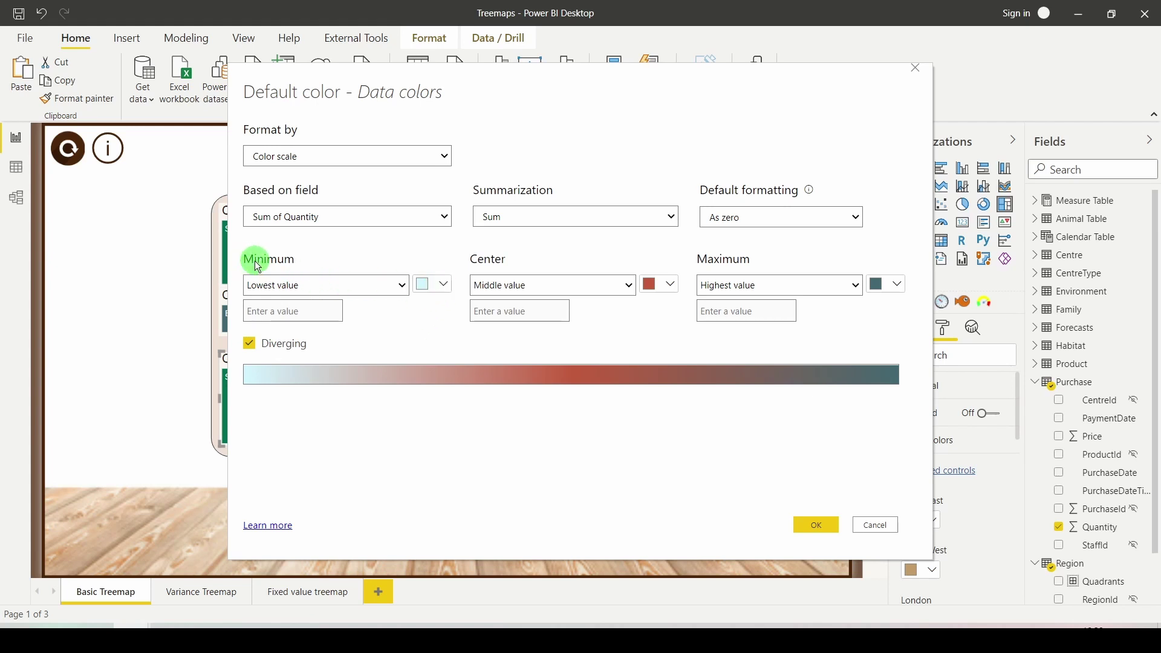
pyautogui.click(312, 285)
pyautogui.click(301, 317)
pyautogui.click(297, 312)
pyautogui.write('0')
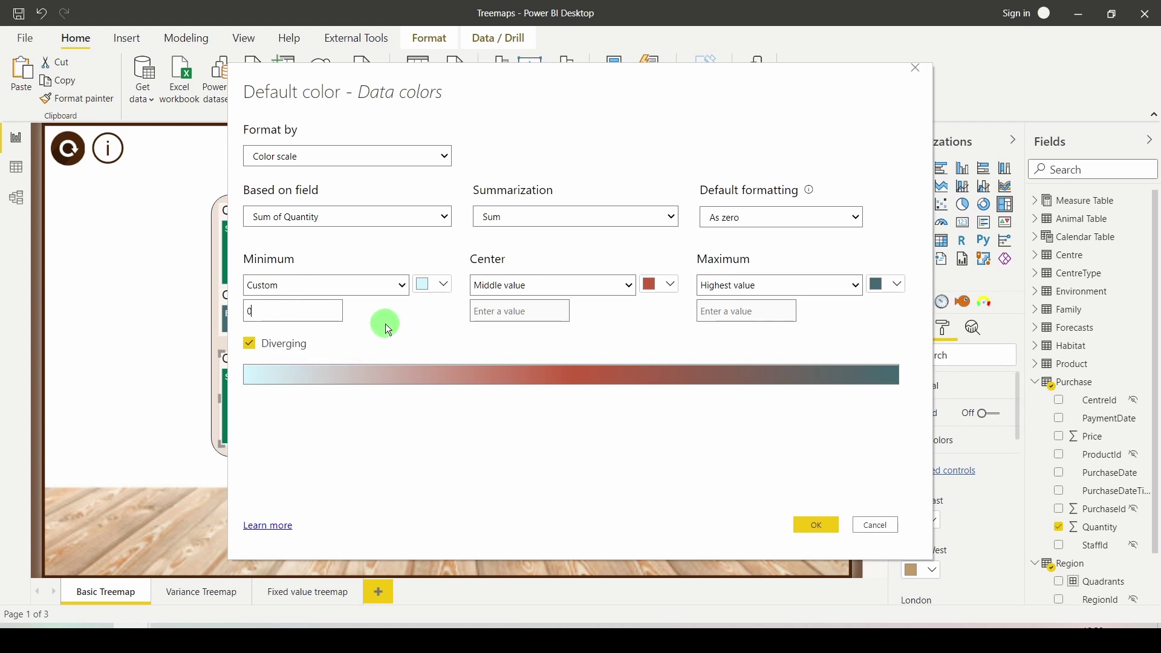
# - Set the scale's minimum color to red and its center color to orange, and apply it to the lower treemap
pyautogui.click(440, 294)
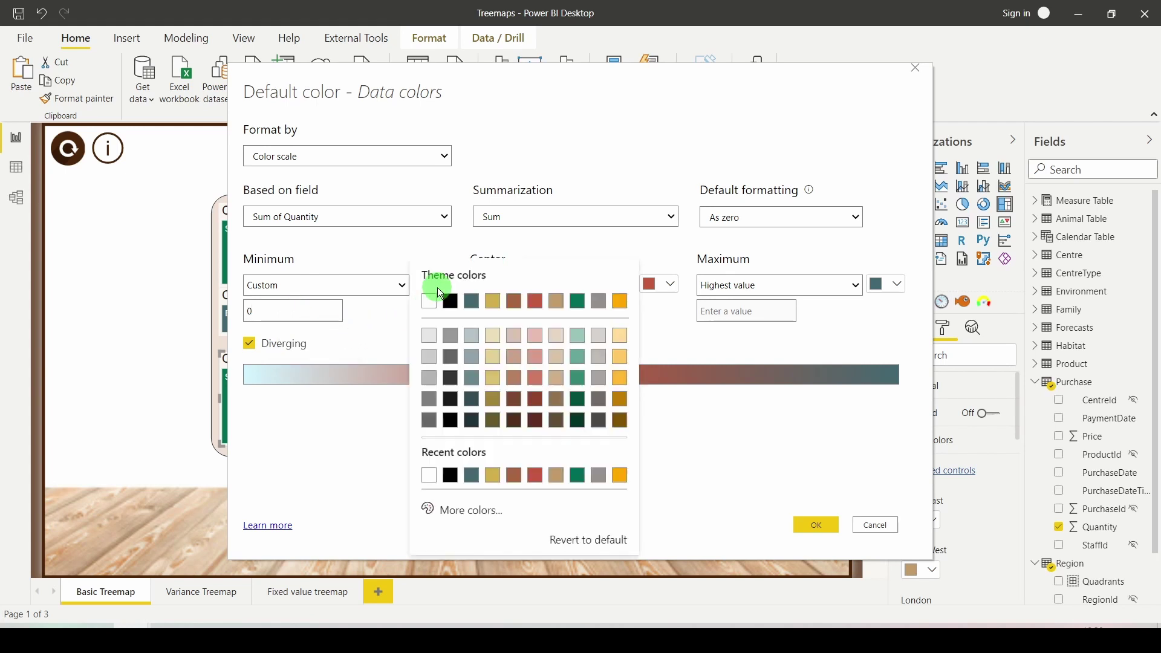
pyautogui.click(536, 302)
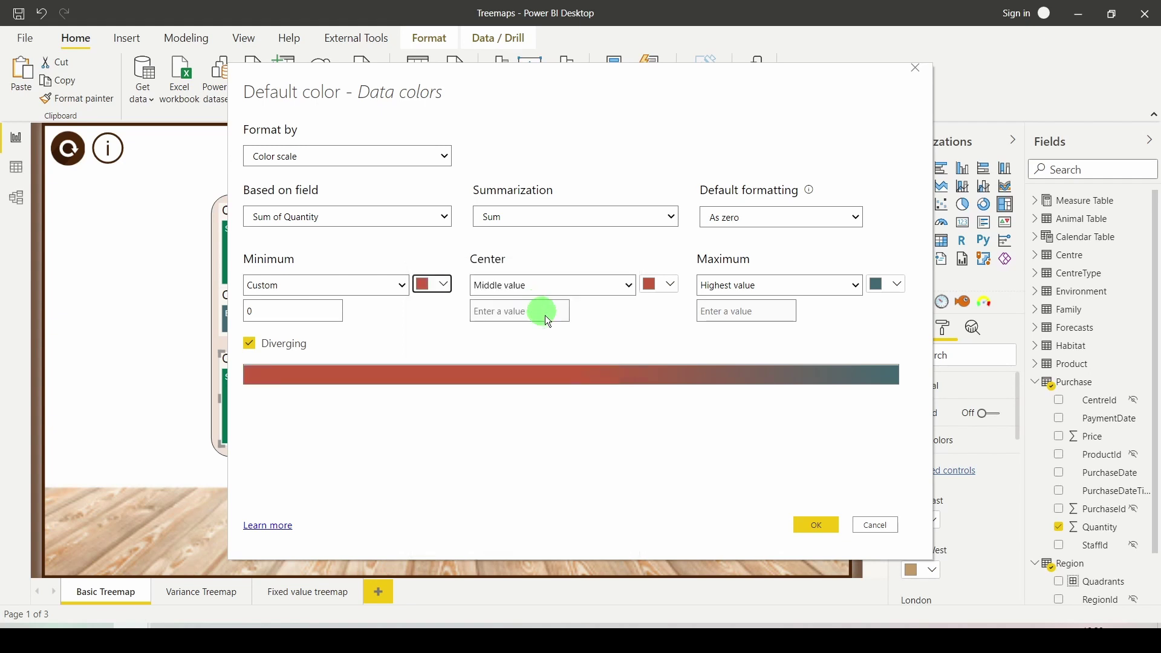
pyautogui.click(665, 285)
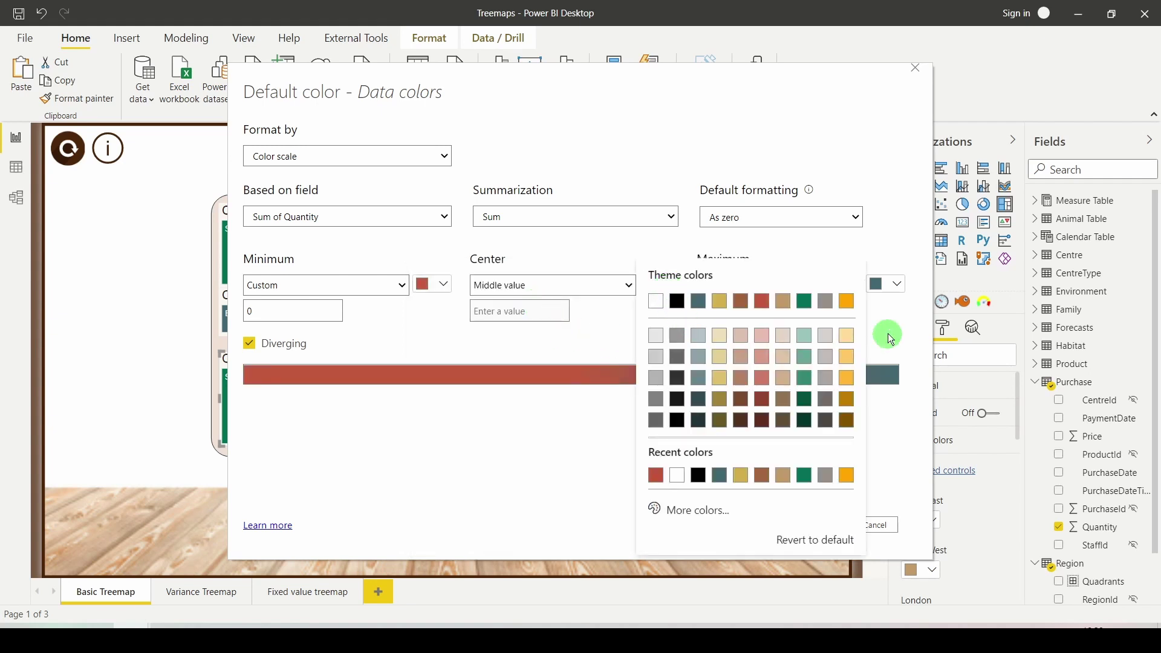
pyautogui.click(849, 301)
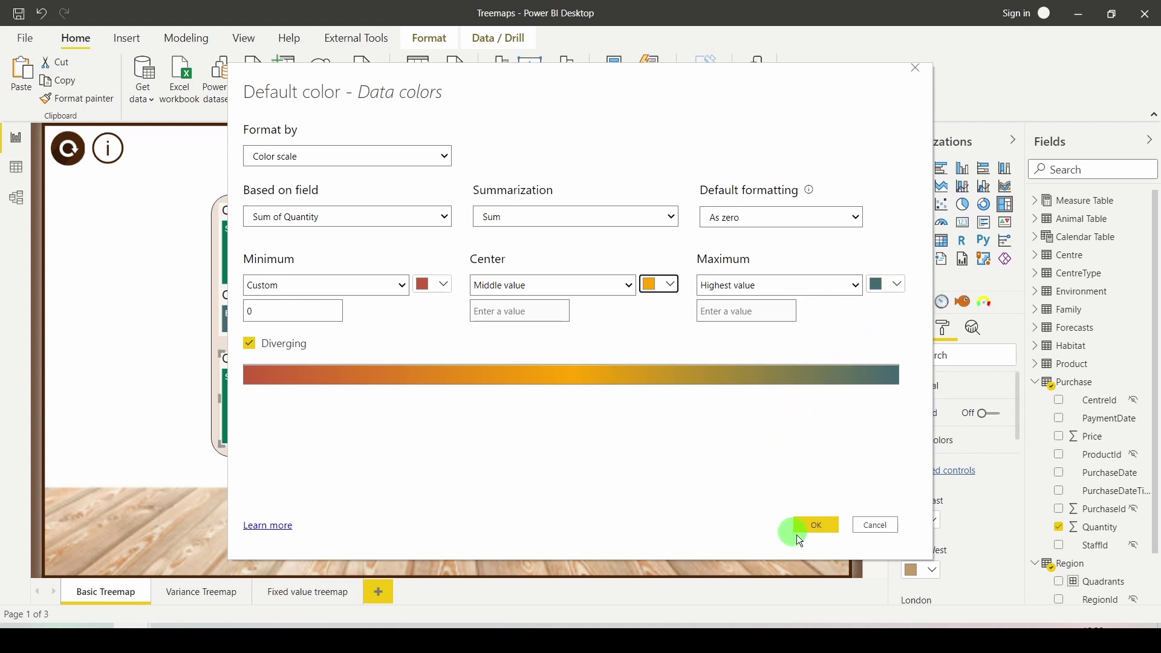
pyautogui.click(815, 525)
pyautogui.click(303, 409)
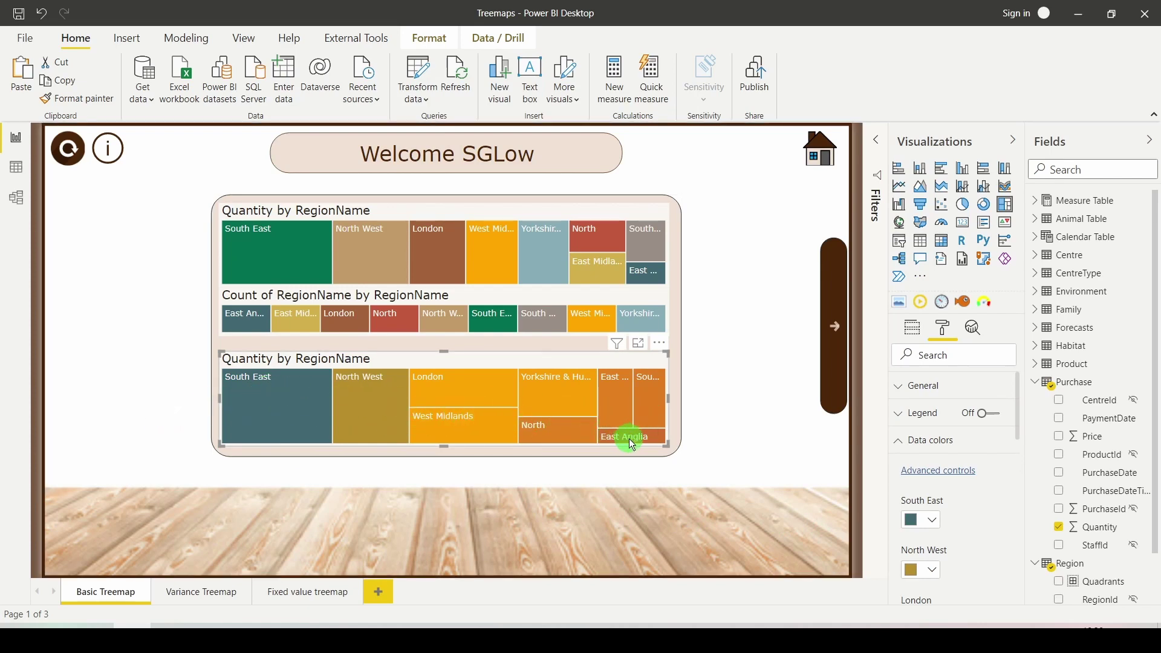
pyautogui.moveTo(279, 394)
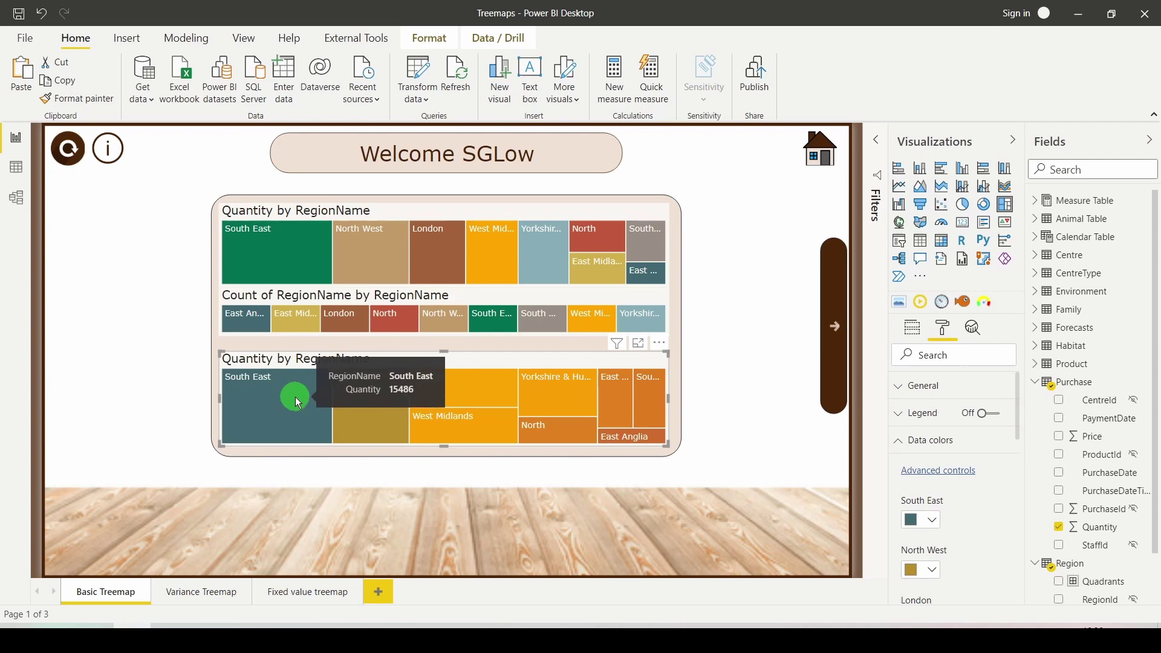
pyautogui.moveTo(634, 434)
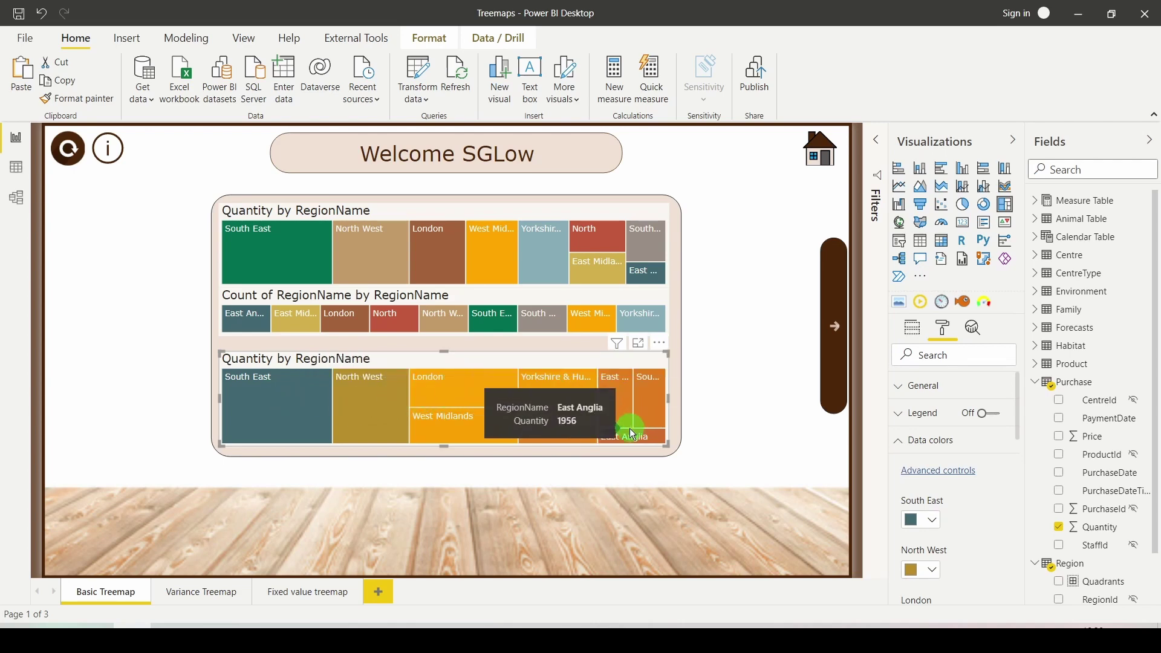
# - Start a new quick measure in the Region table, using the Year-over-year change calculation
pyautogui.moveTo(325, 415)
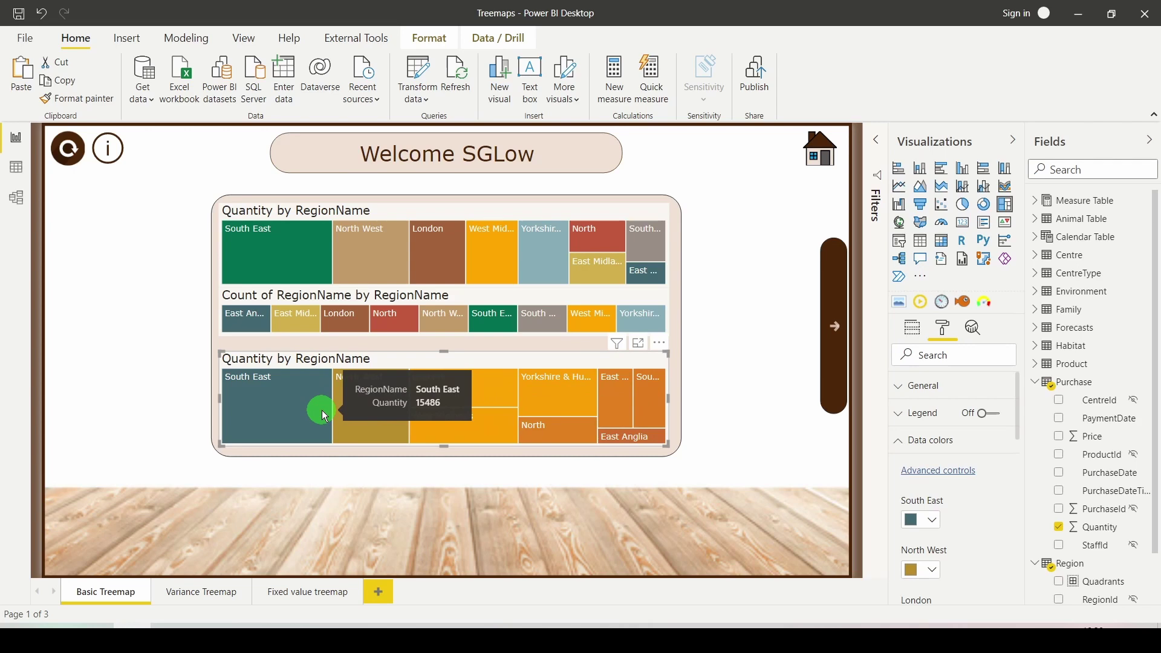
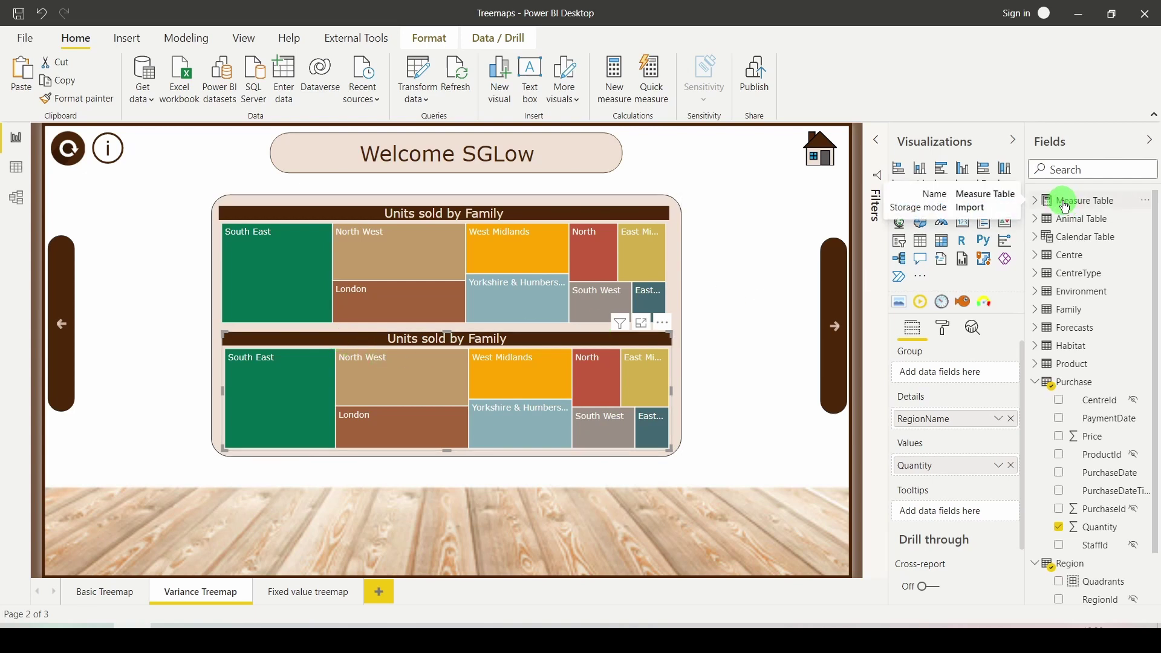
pyautogui.click(1038, 383)
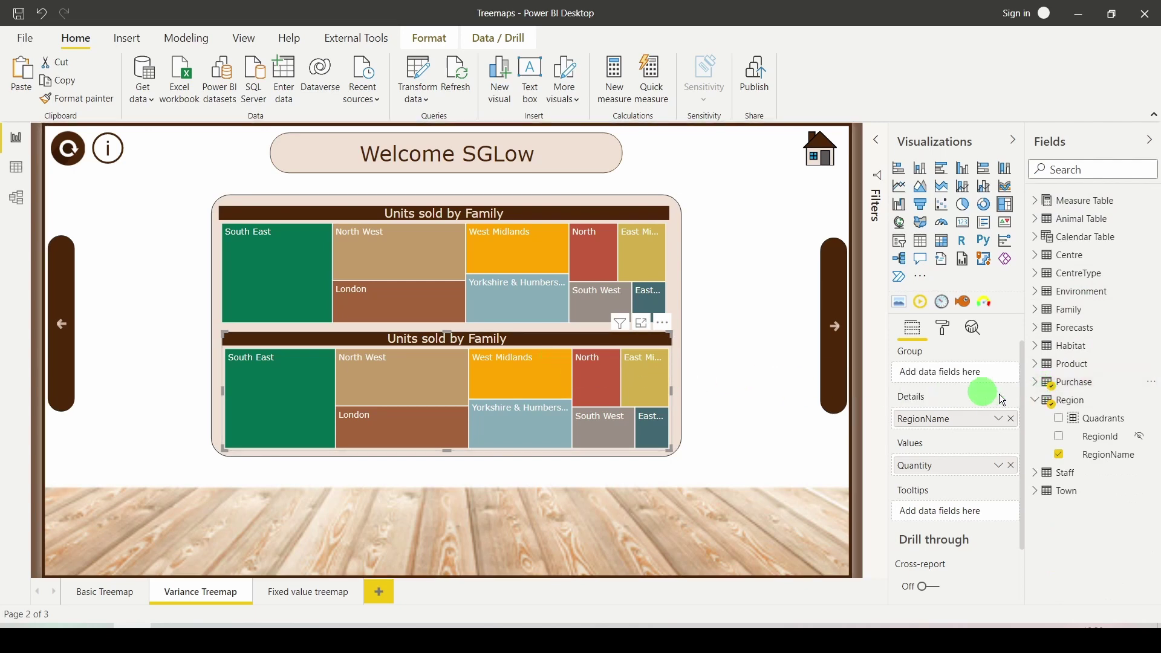
pyautogui.rightClick(1068, 404)
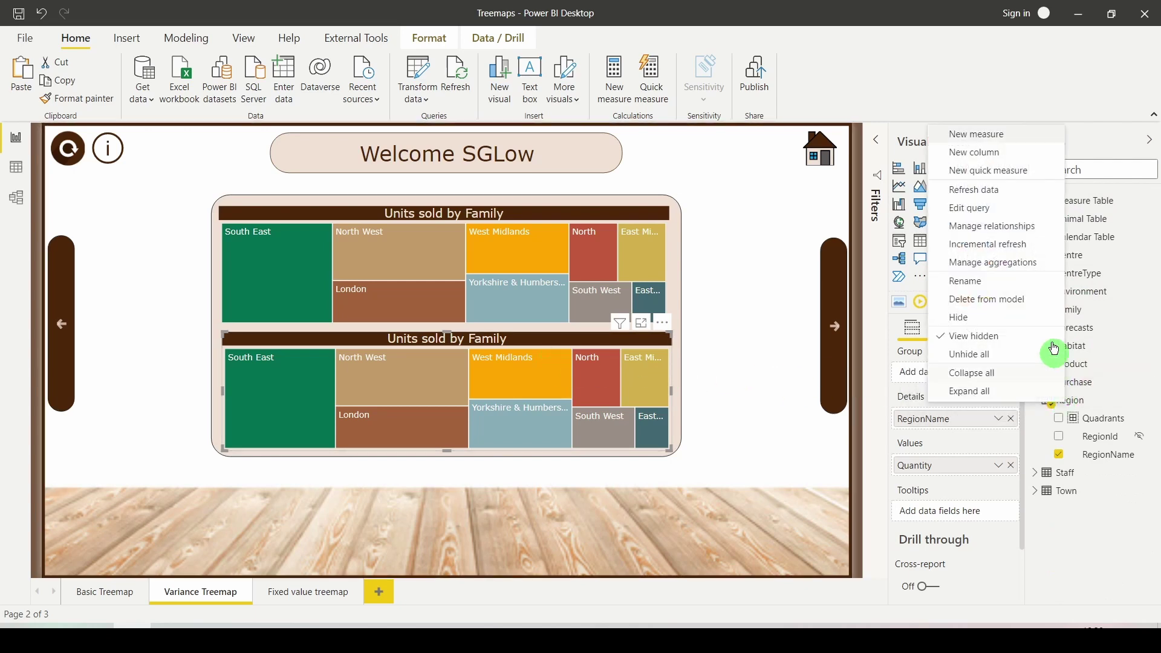
pyautogui.click(1015, 176)
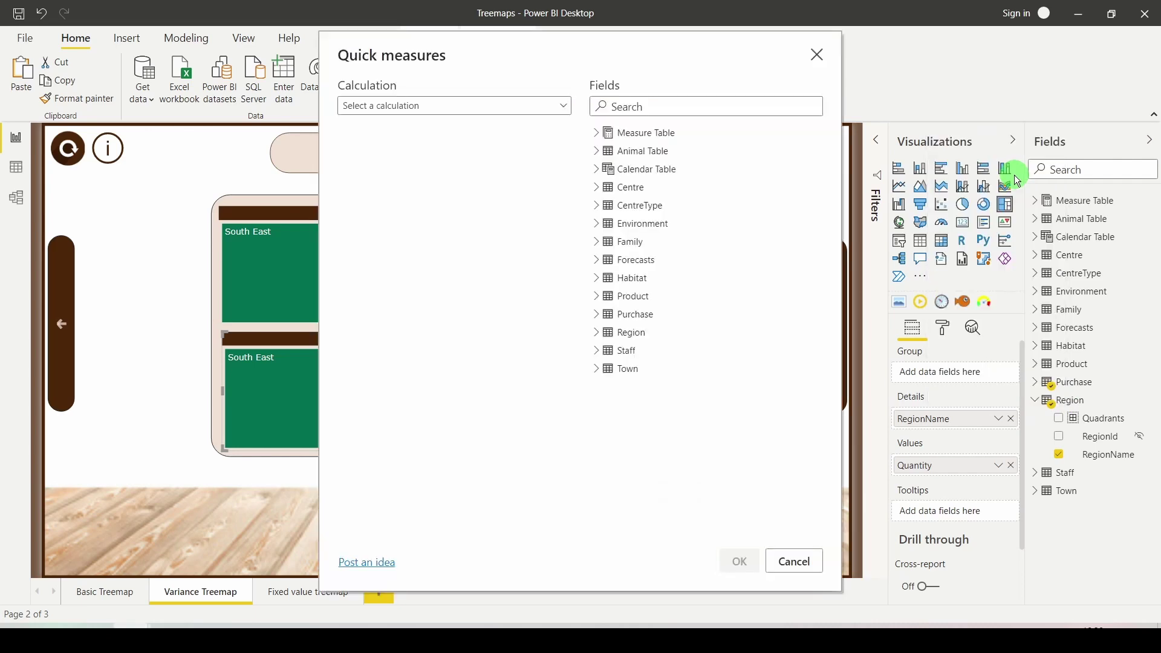
pyautogui.click(564, 107)
pyautogui.scroll(-4, 514, 181)
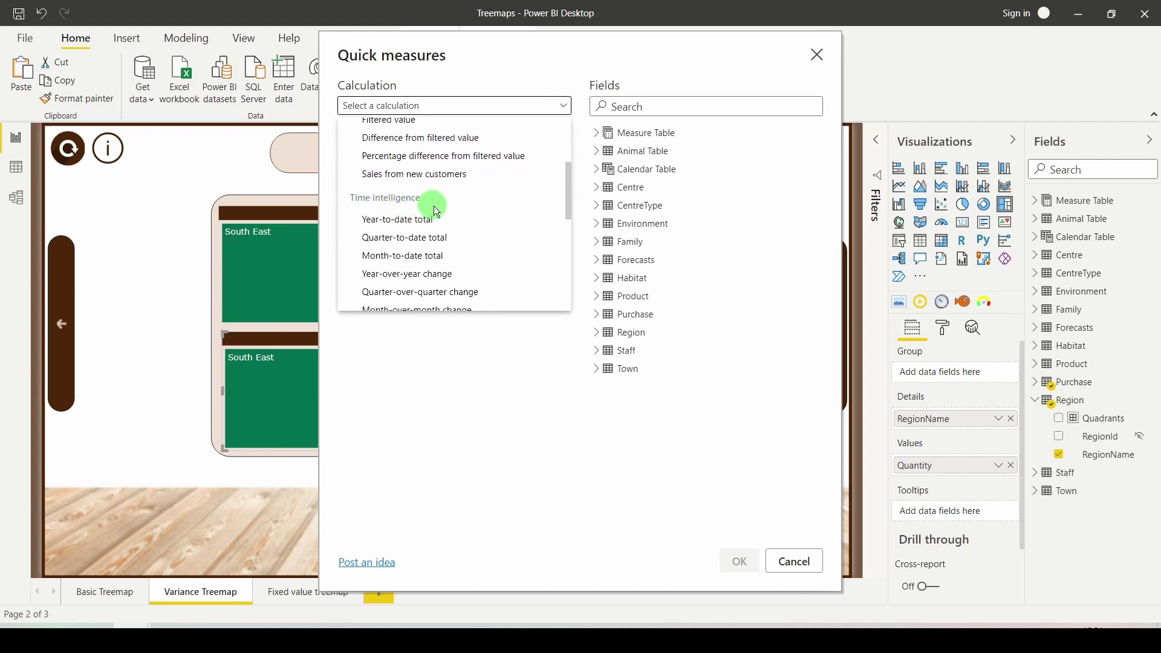
pyautogui.scroll(-2, 450, 212)
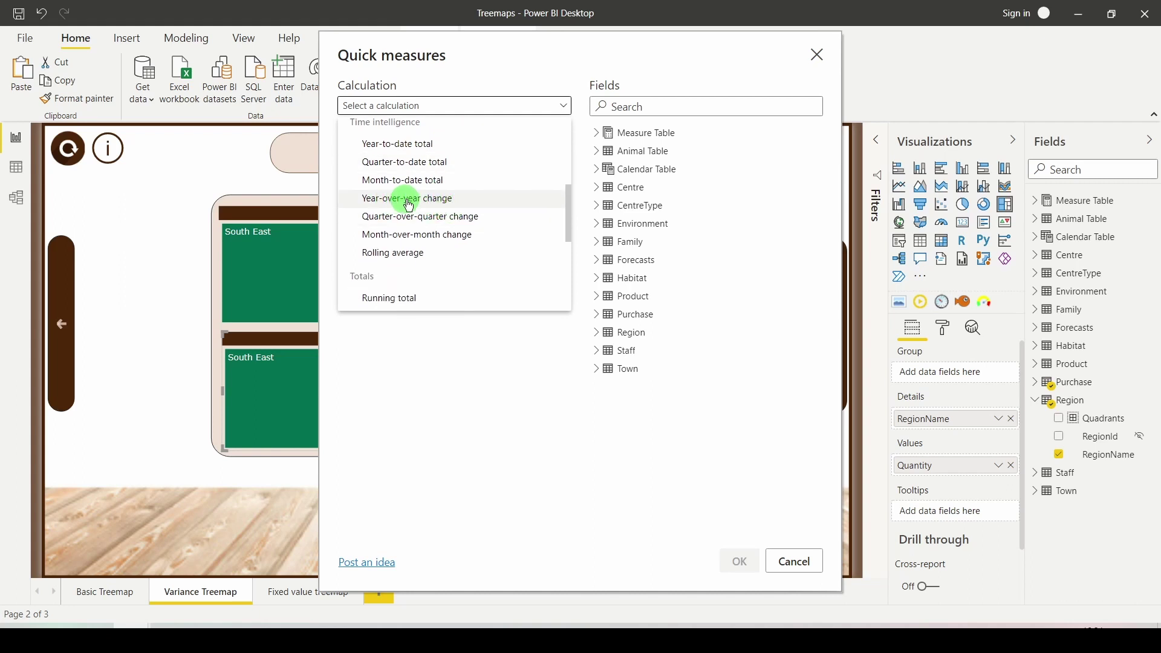
pyautogui.click(444, 208)
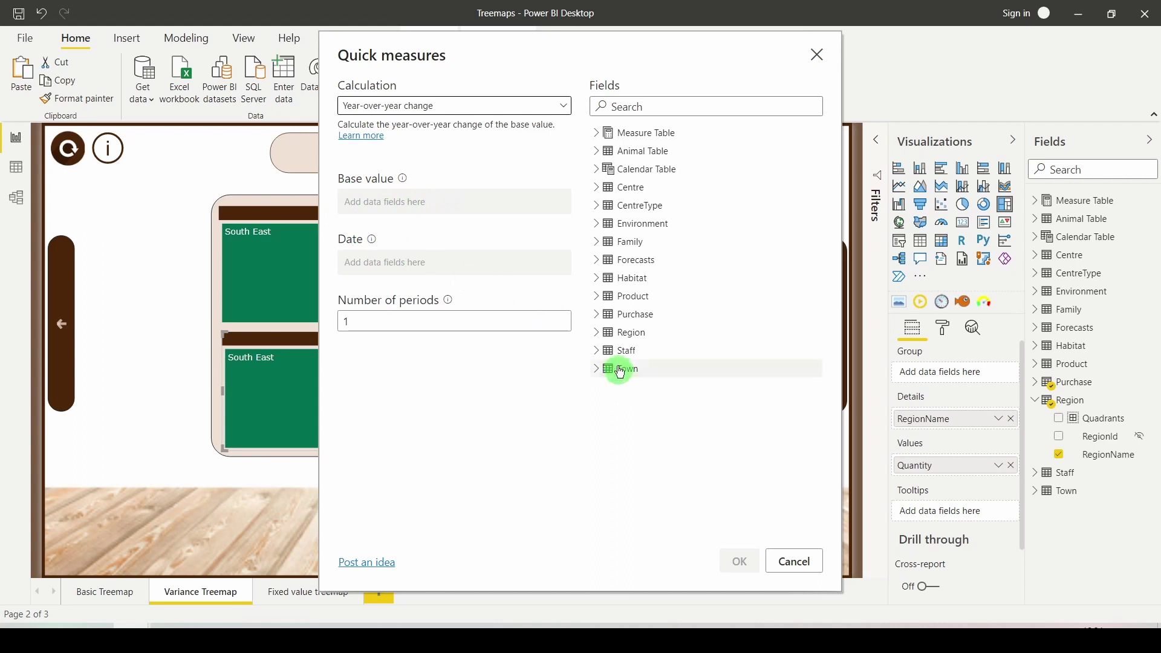
# - Set the quick measure's base value to the sum of Purchase Quantity and its date to Calendar Date, and create it
pyautogui.click(598, 315)
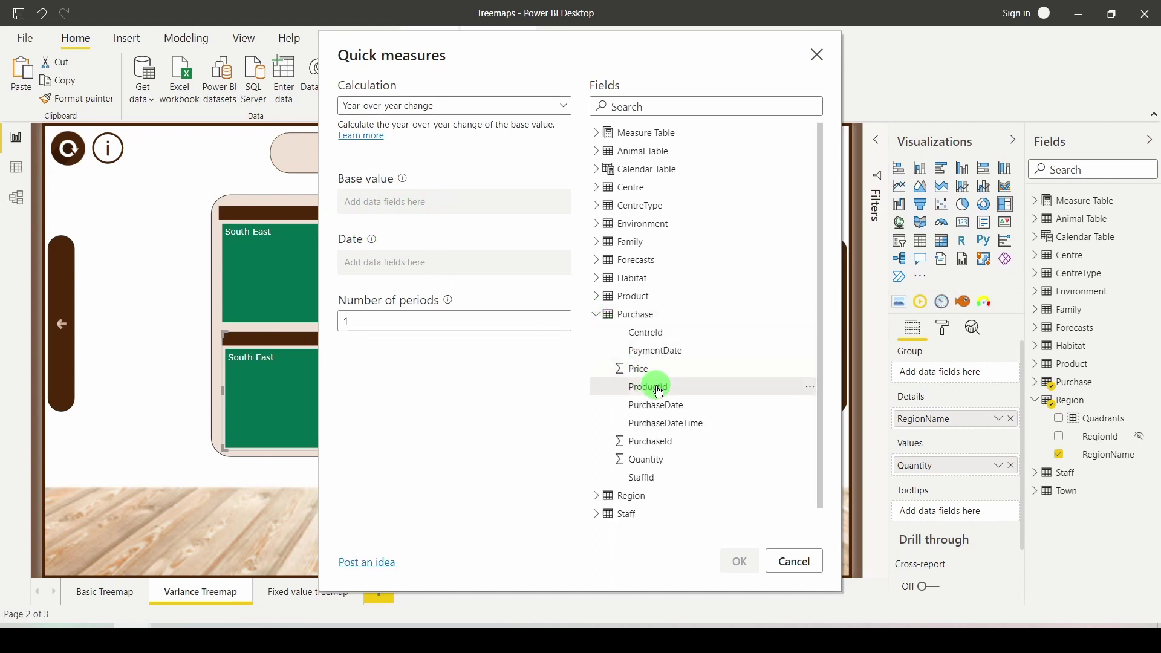
pyautogui.moveTo(665, 458); pyautogui.dragTo(440, 206)
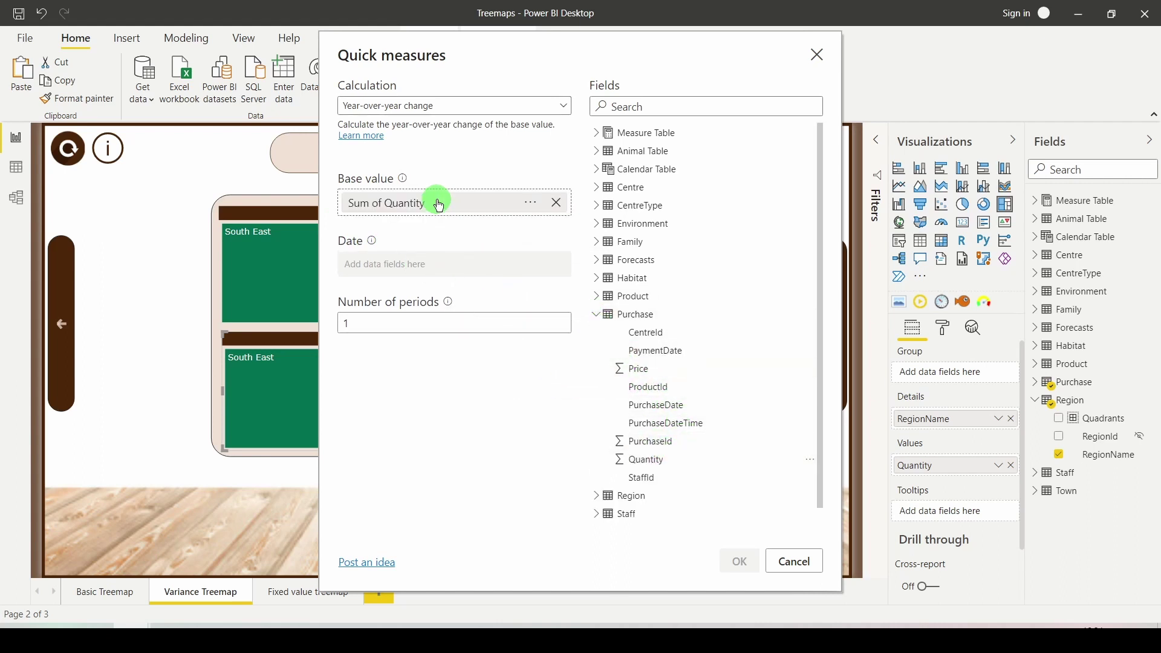
pyautogui.click(532, 204)
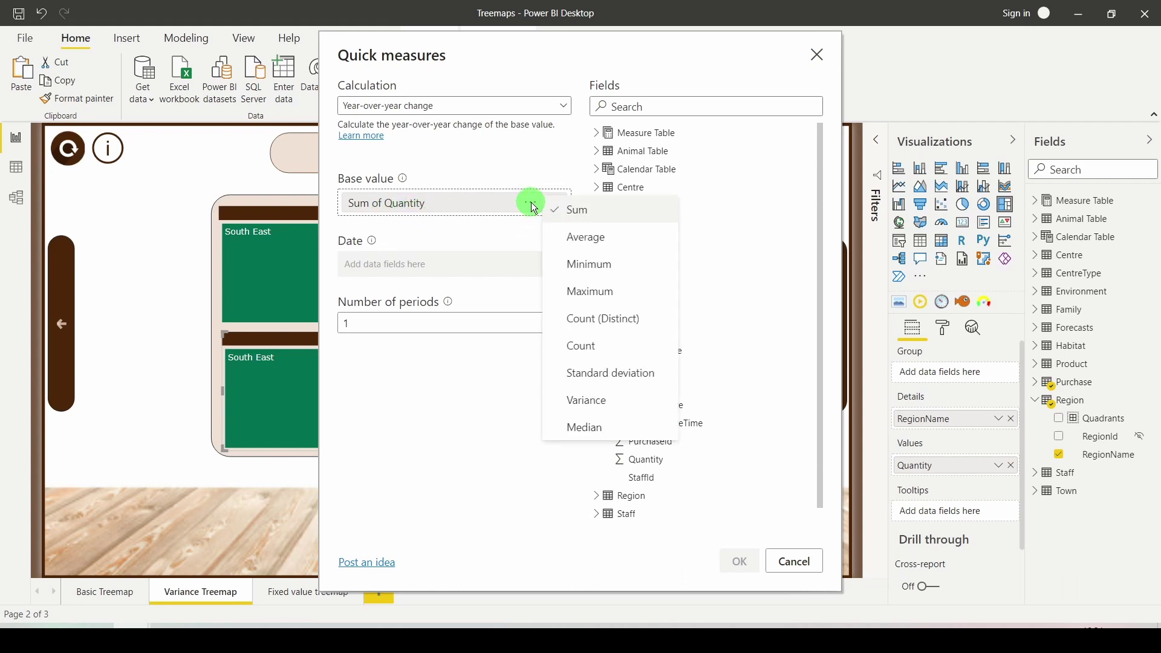
pyautogui.click(480, 236)
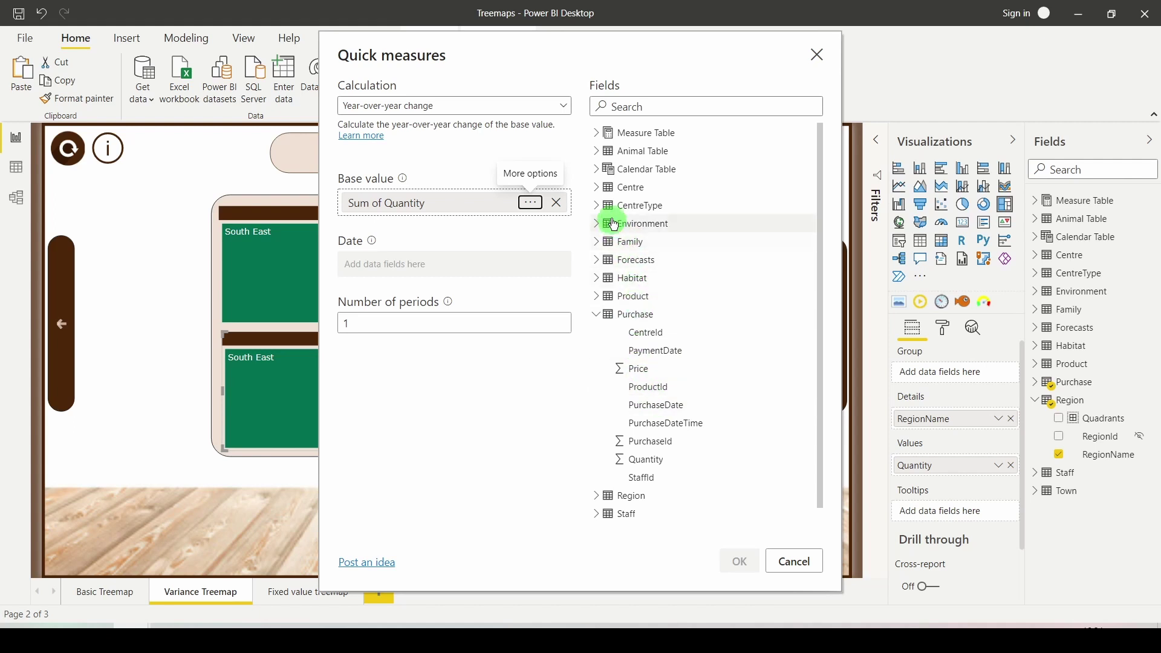
pyautogui.click(598, 169)
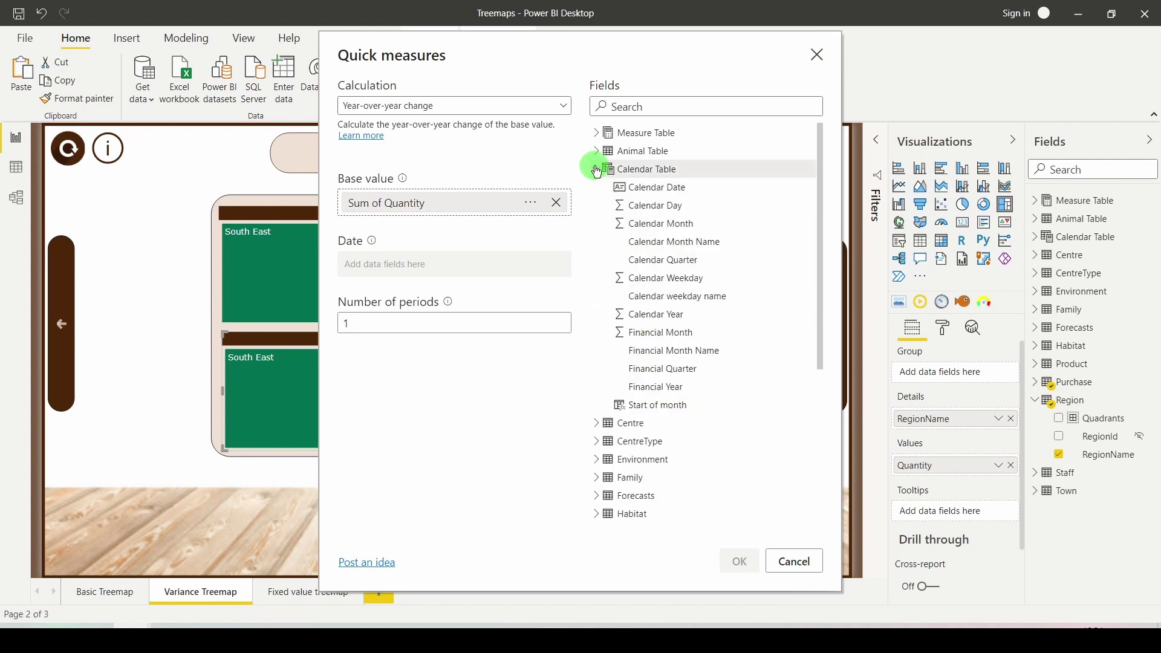
pyautogui.moveTo(640, 187); pyautogui.dragTo(421, 268)
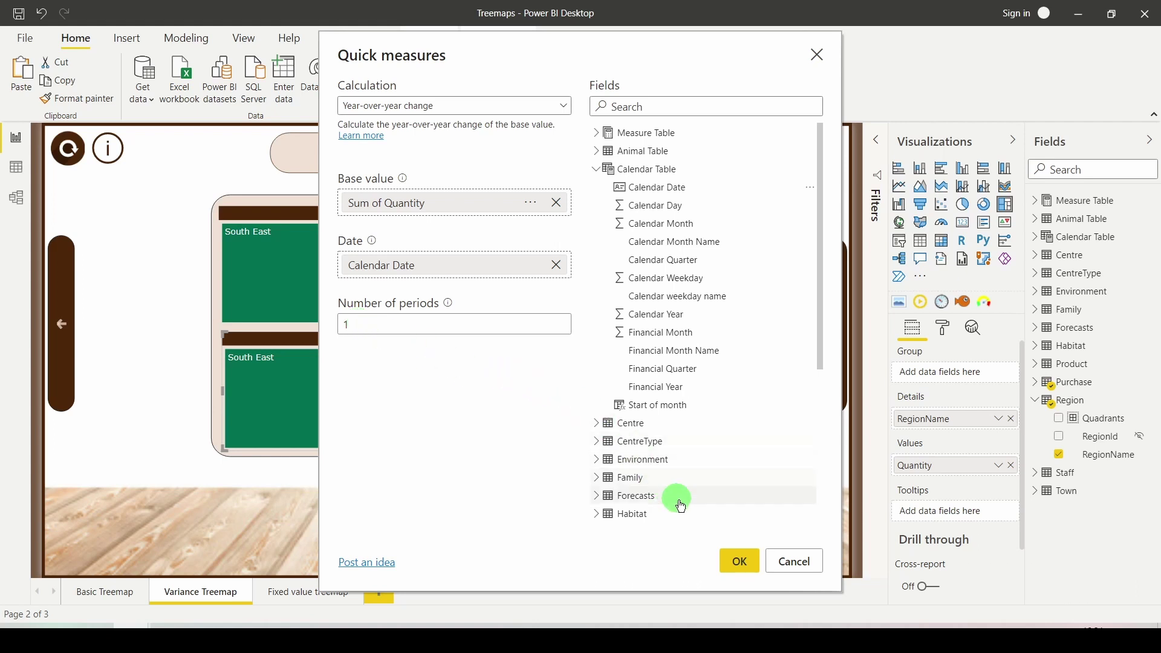
pyautogui.click(738, 562)
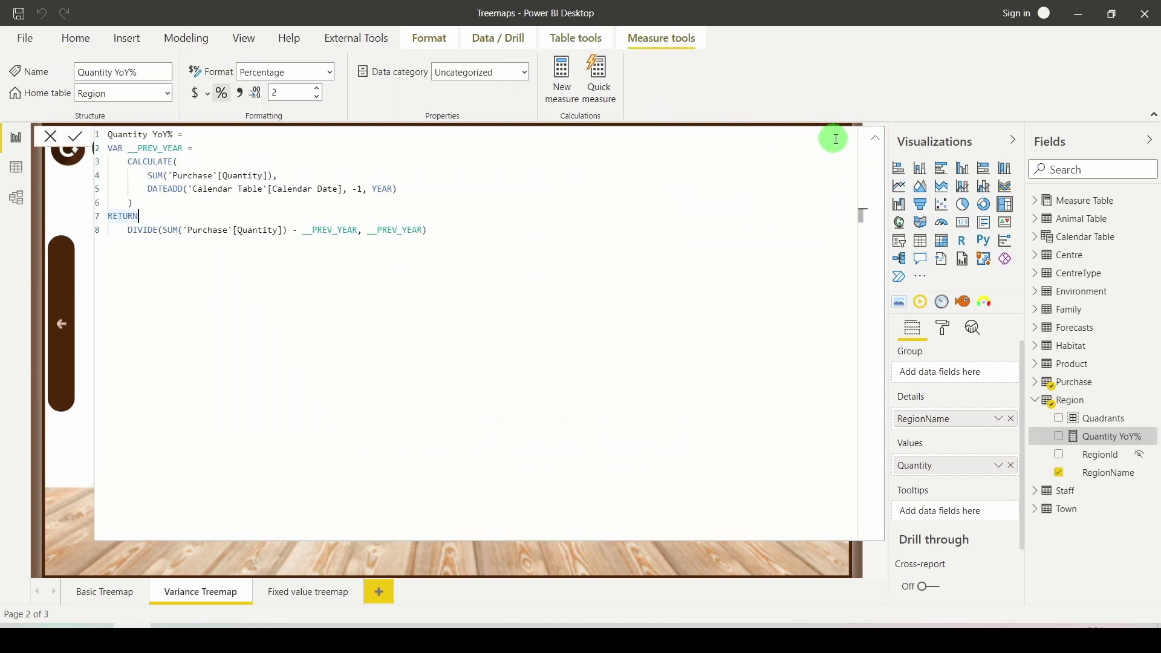
pyautogui.click(876, 139)
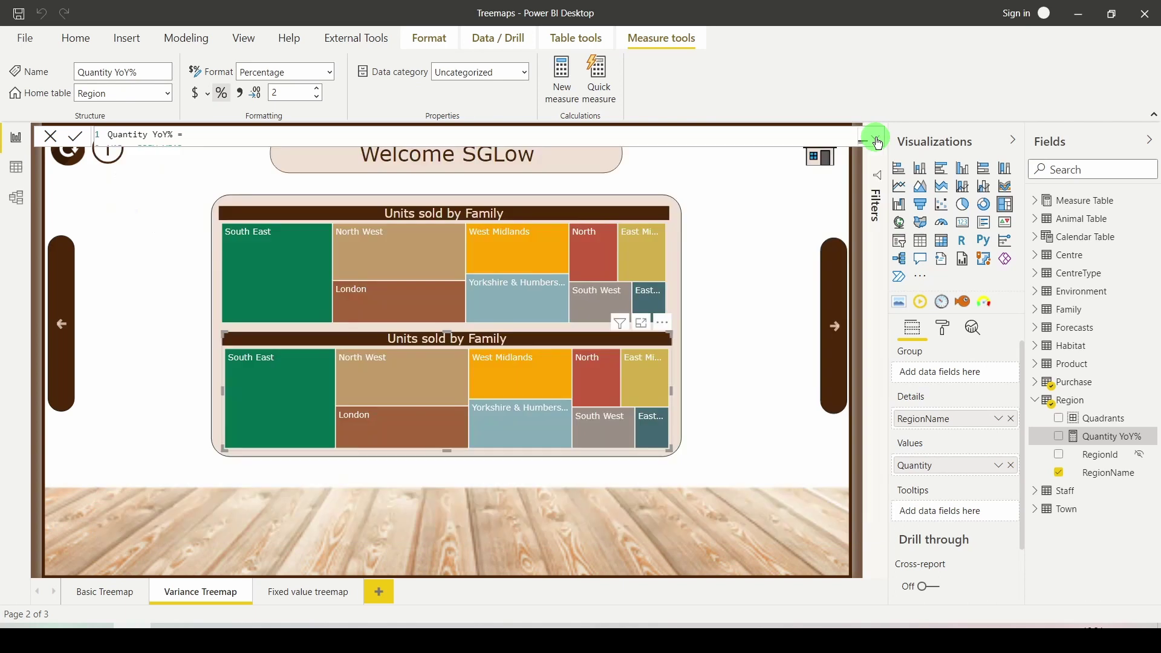
# - Replace Quantity with the Quantity YoY% measure as the values of the upper treemap
pyautogui.click(557, 221)
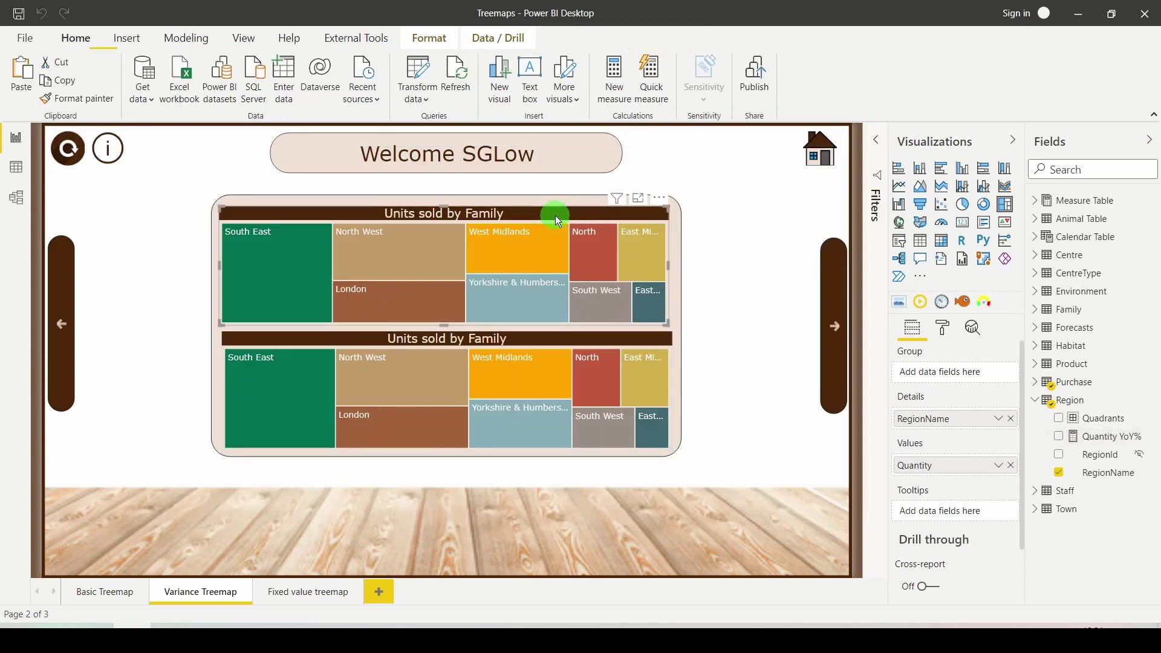
pyautogui.click(1009, 469)
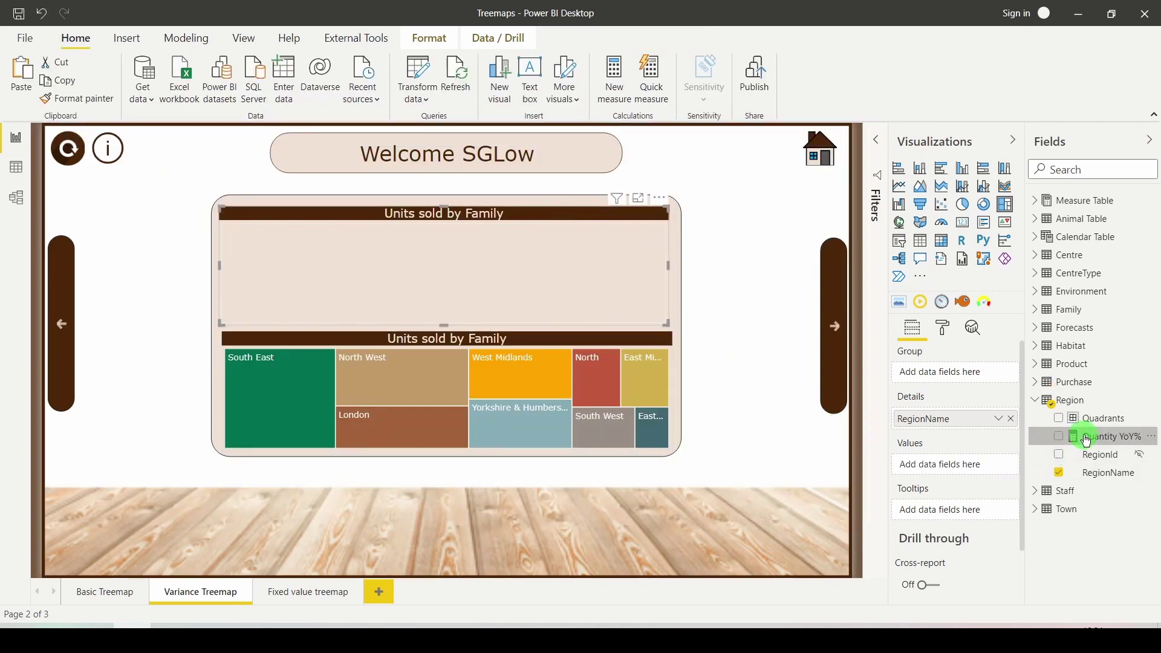
pyautogui.moveTo(1087, 439); pyautogui.dragTo(946, 471)
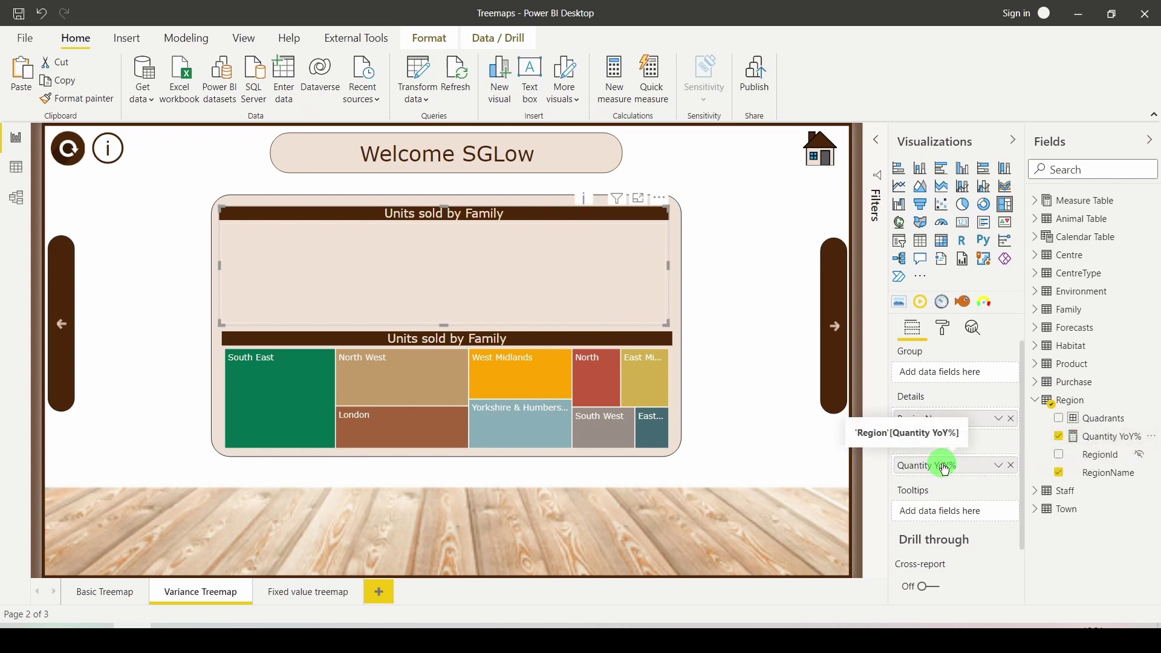
pyautogui.moveTo(954, 419)
pyautogui.mouseDown()
pyautogui.moveTo(953, 379)
pyautogui.moveTo(955, 427)
pyautogui.mouseUp()
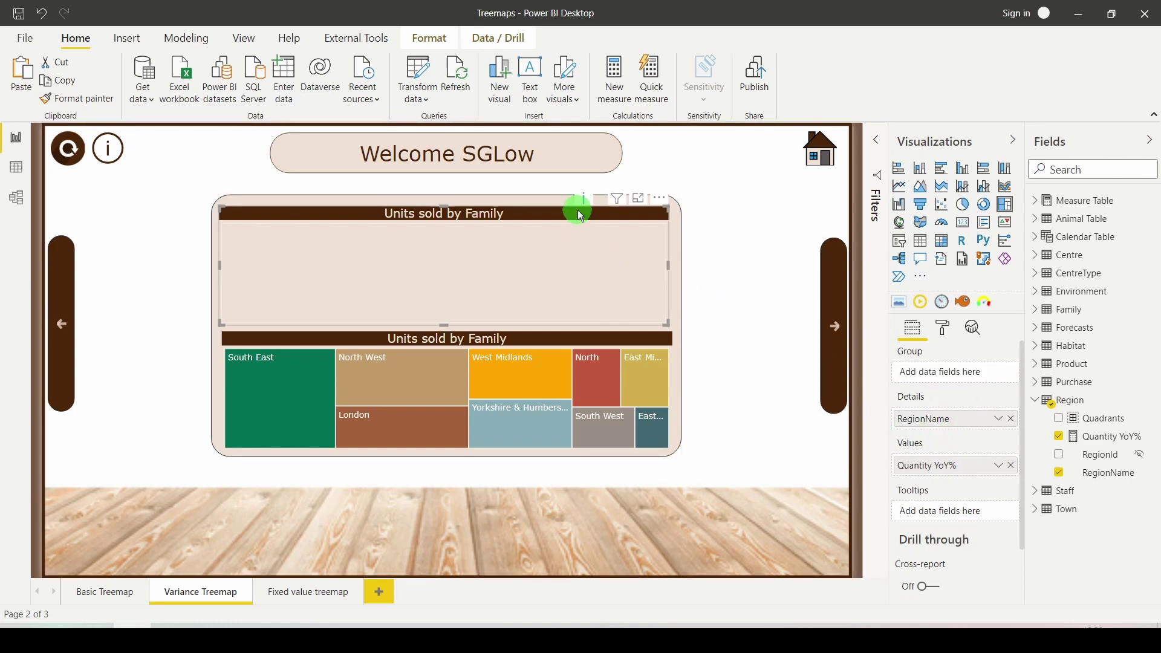
pyautogui.moveTo(581, 204)
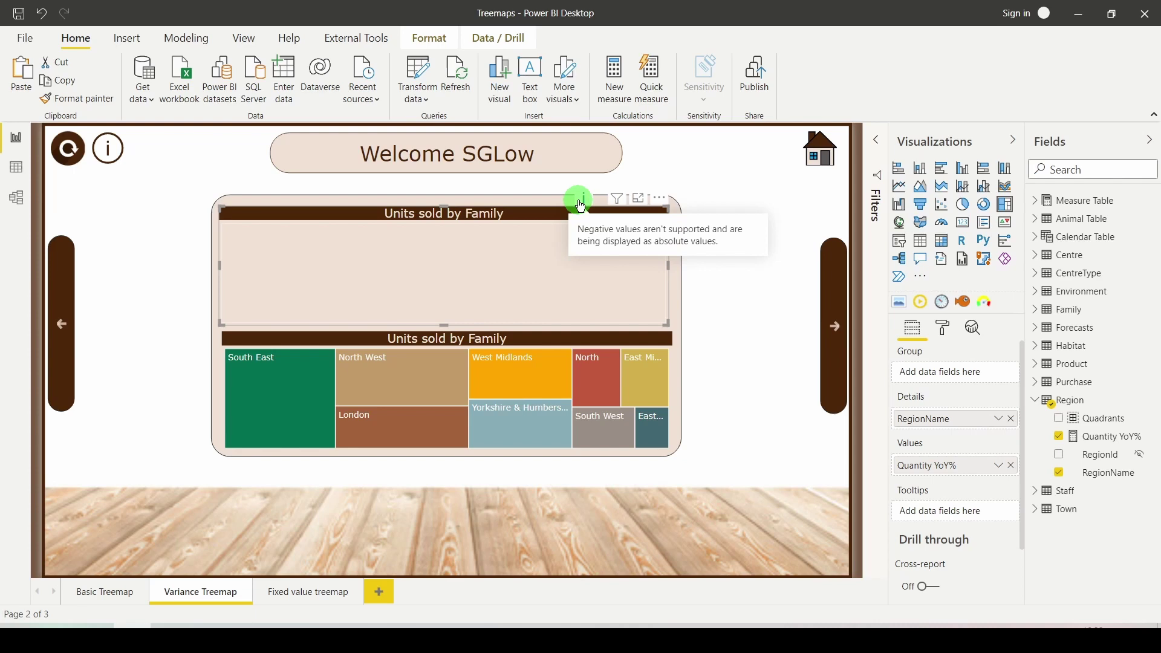
# - Add a slicer to the page showing Financial Year from the Calendar Table
pyautogui.click(142, 269)
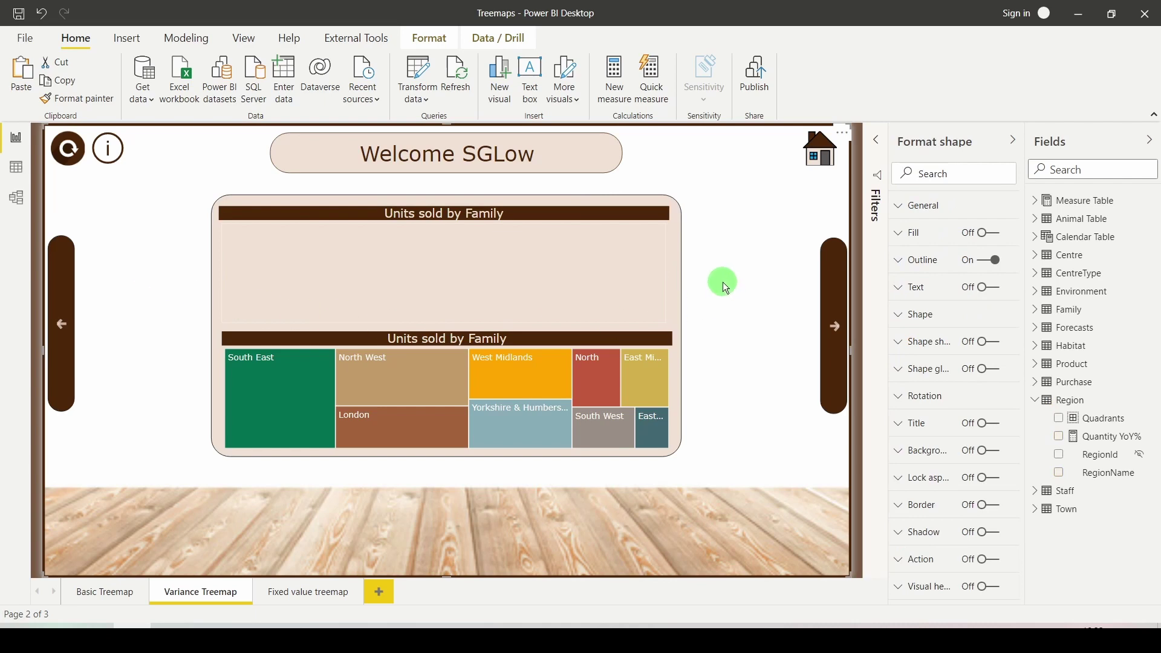
pyautogui.click(237, 236)
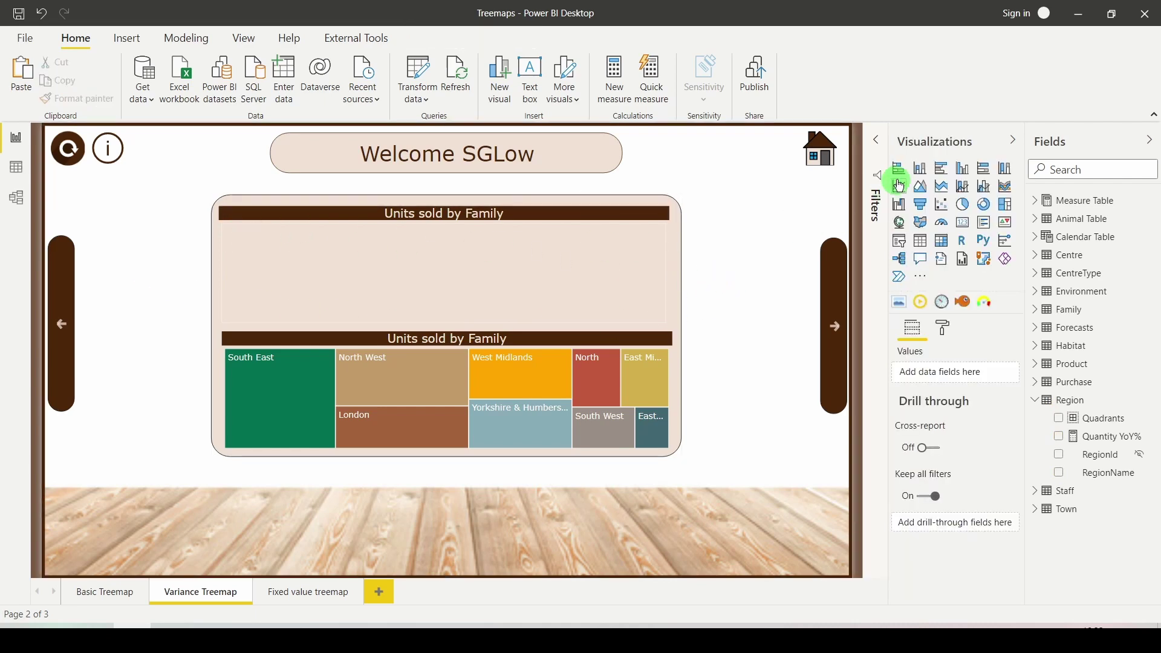
pyautogui.click(902, 242)
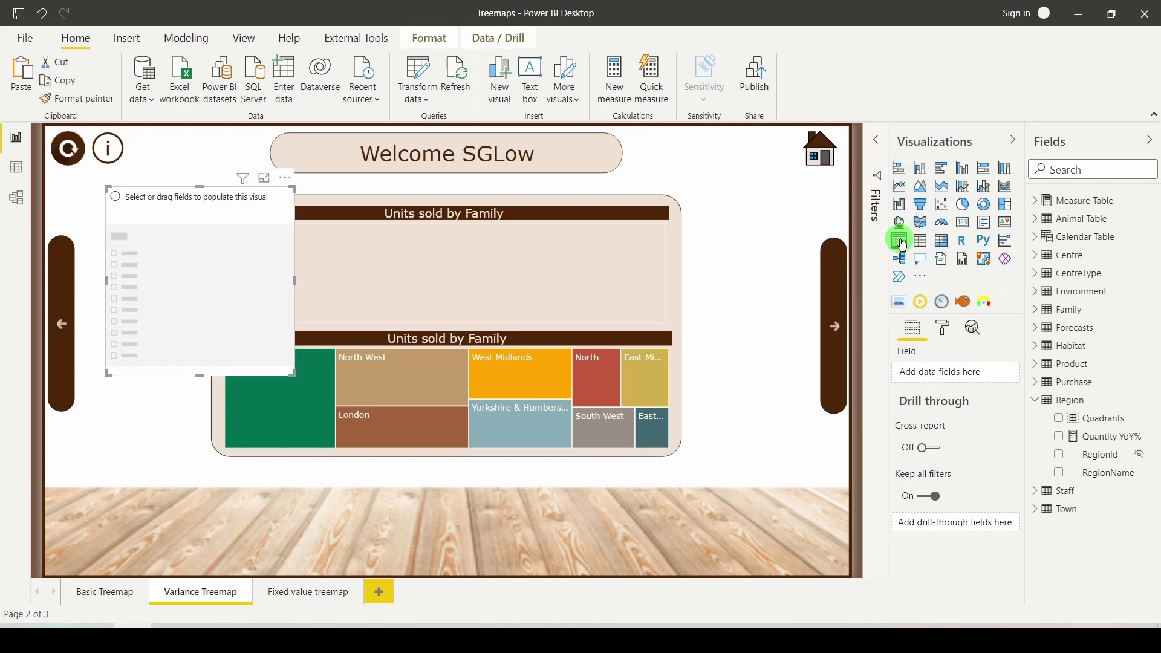
pyautogui.click(1037, 242)
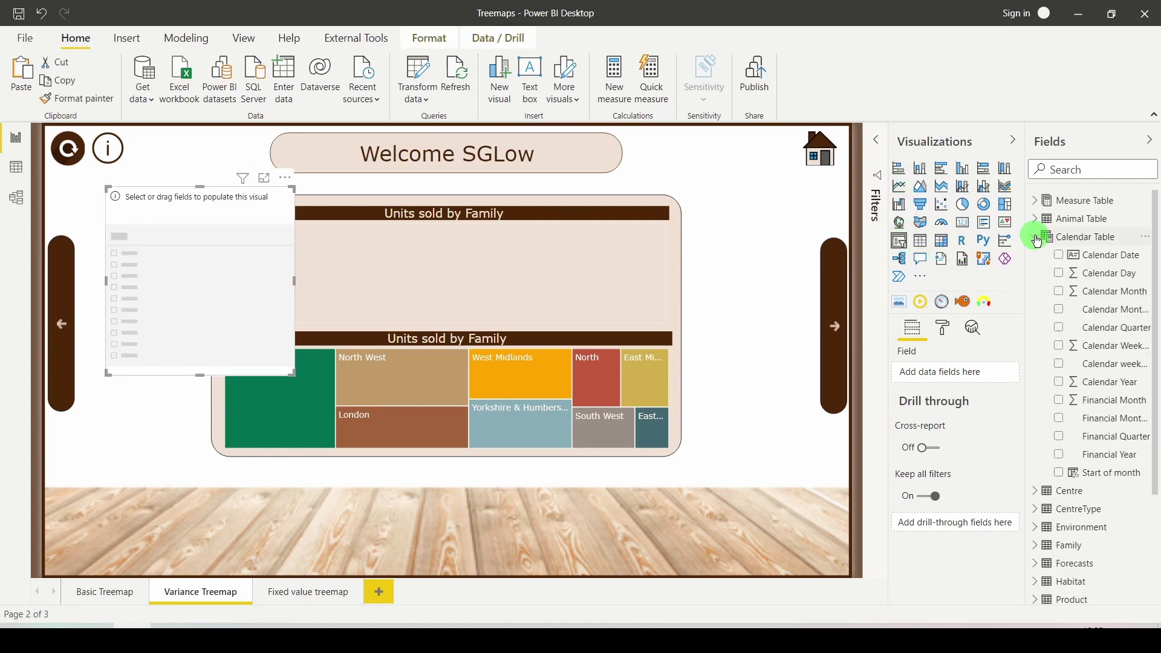
pyautogui.click(1060, 458)
pyautogui.click(813, 455)
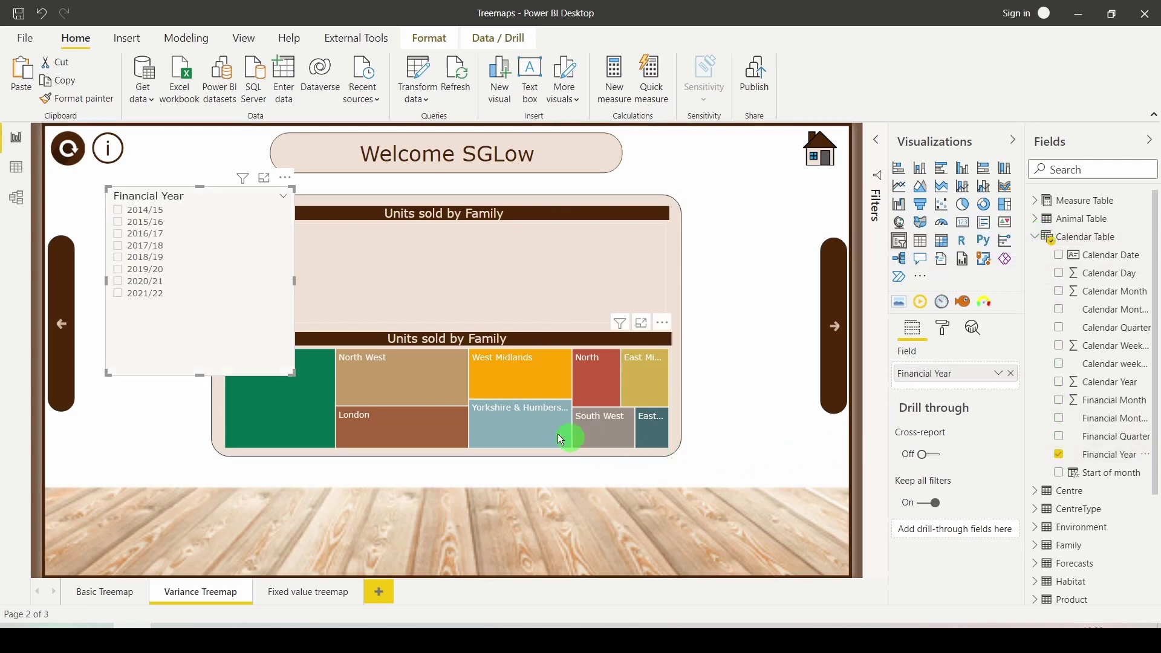
# - Resize the Financial Year slicer to fit beside the treemap panel and filter the page to 2020/21
pyautogui.moveTo(293, 374); pyautogui.dragTo(205, 390)
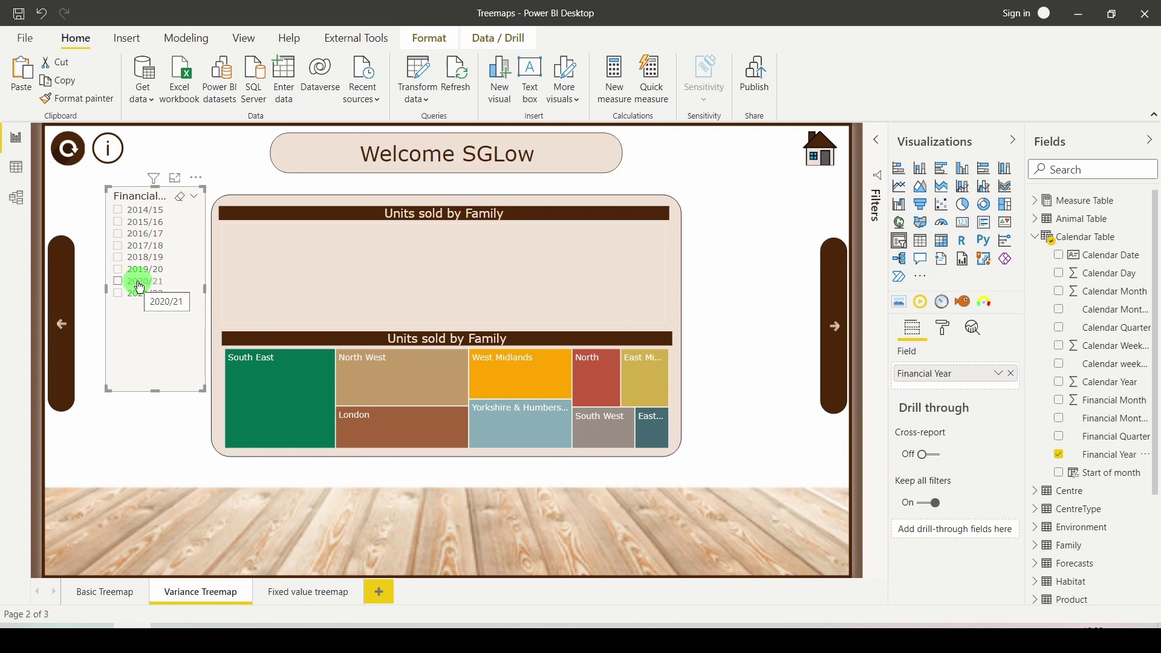
pyautogui.click(119, 282)
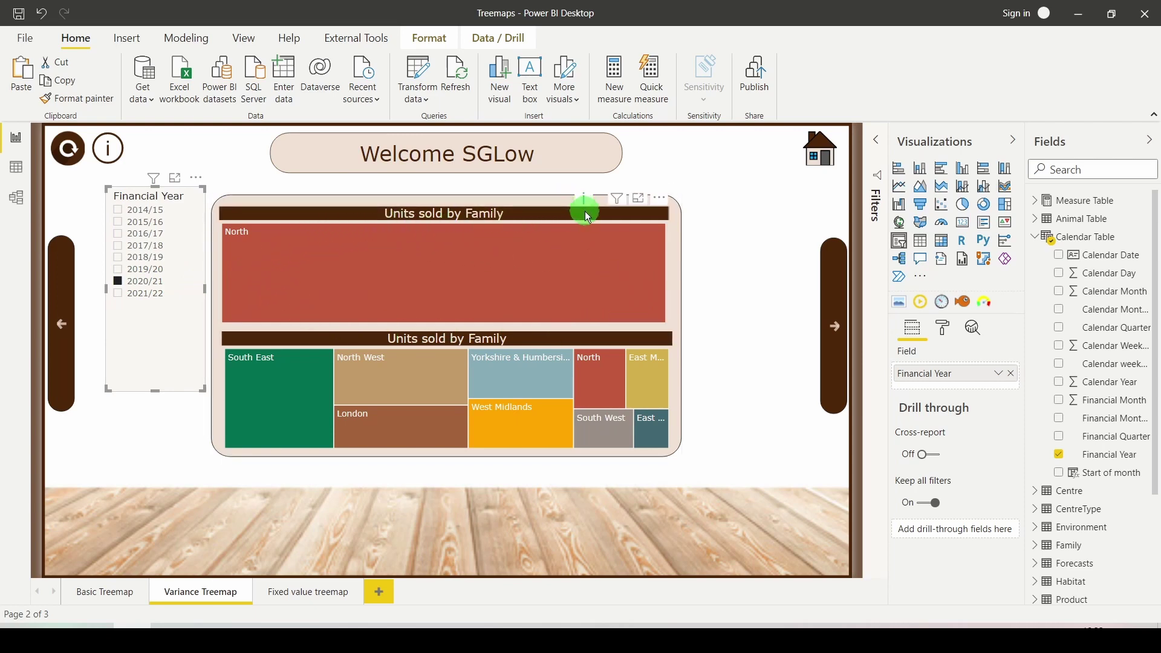
pyautogui.moveTo(586, 206)
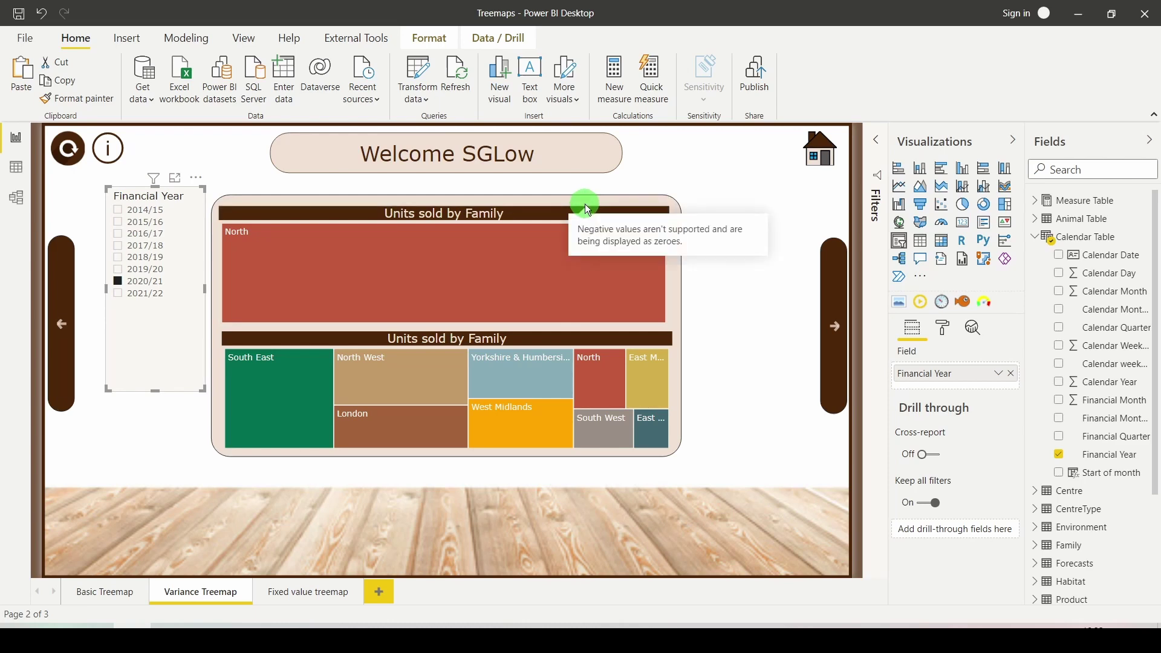
# - Create a measure in the Region table defined as ABS YOY = ABS([Quantity YoY%])
pyautogui.click(1034, 239)
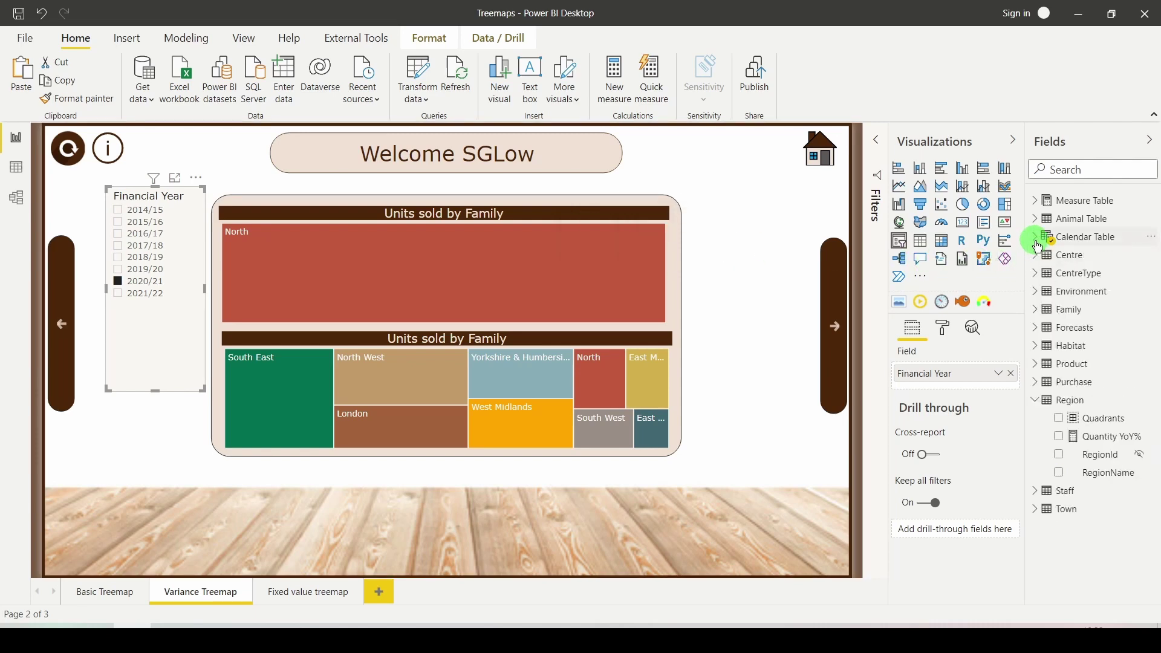
pyautogui.rightClick(1061, 401)
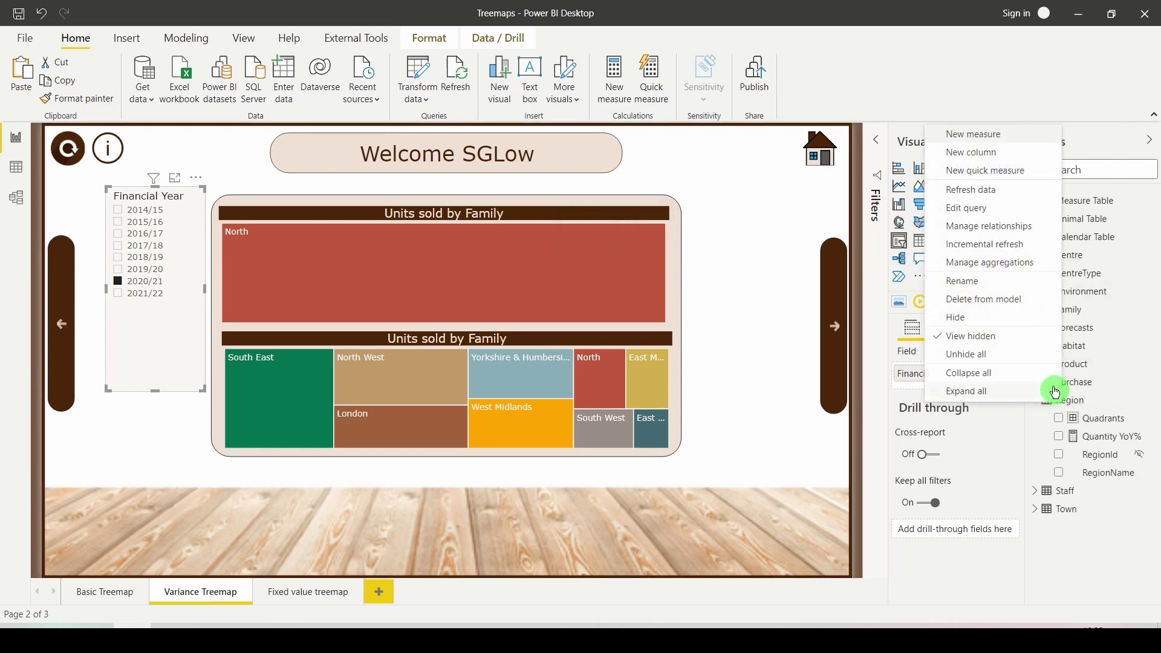
pyautogui.click(1021, 136)
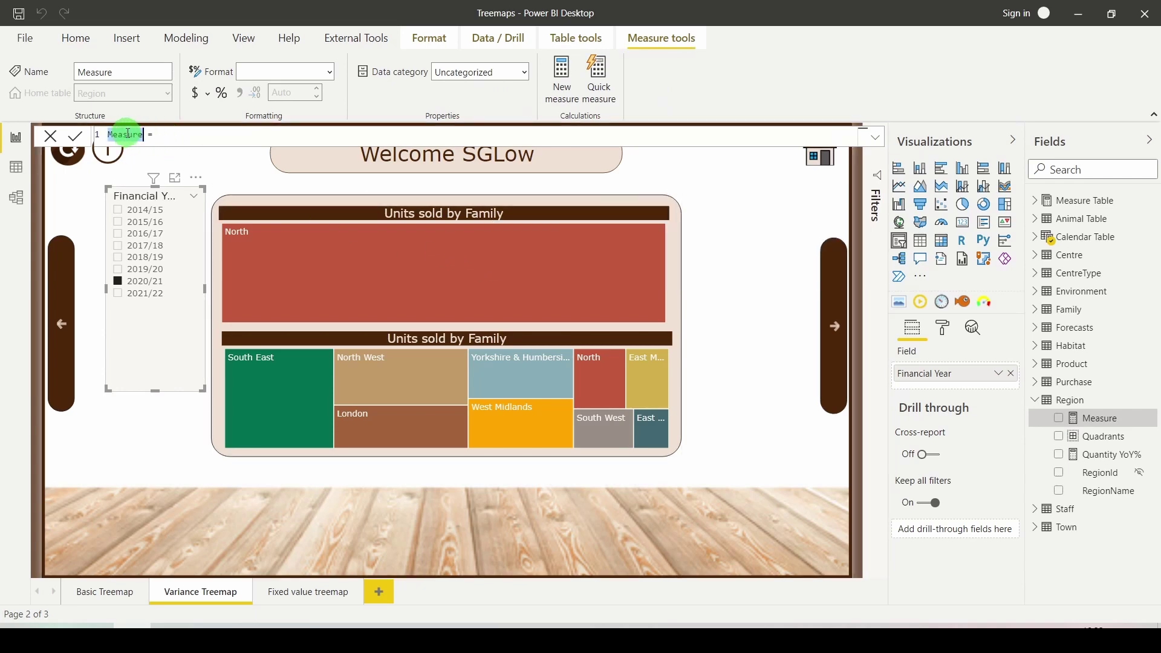
pyautogui.write('ABS YOY')
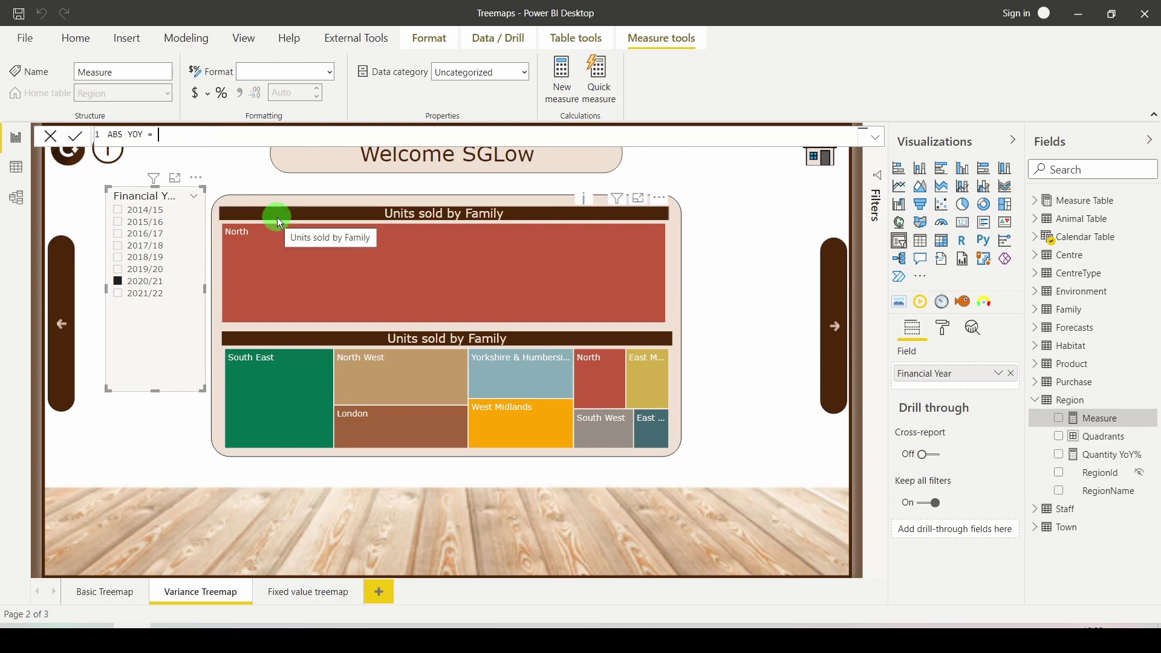
pyautogui.write('ABS')
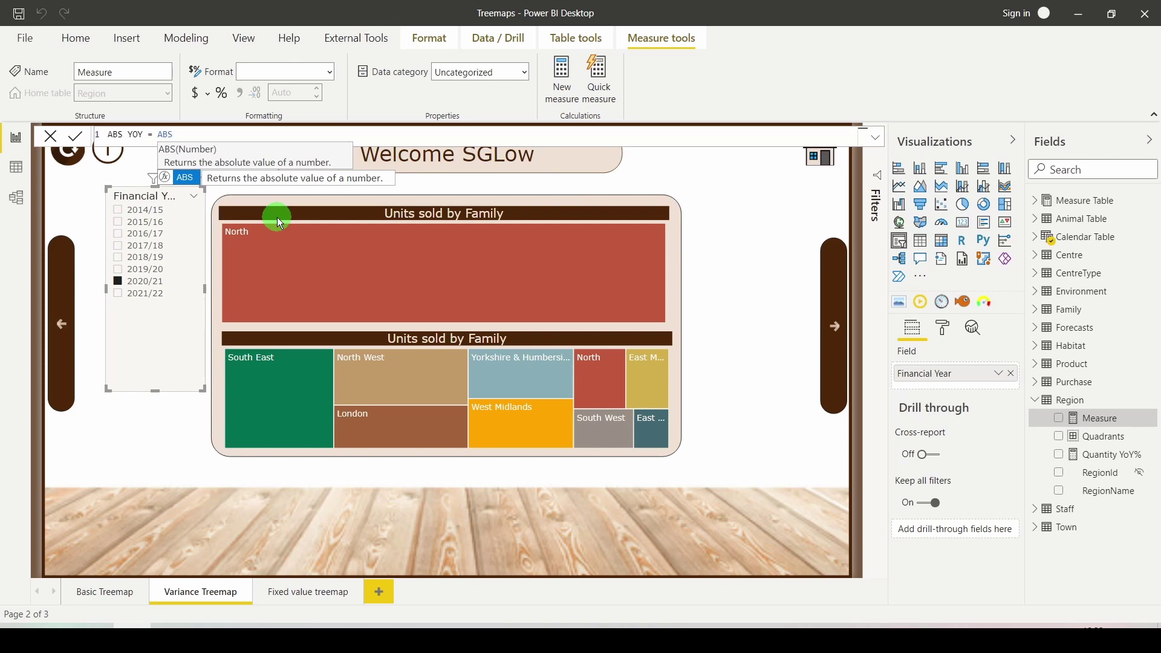
pyautogui.write('(yoy')
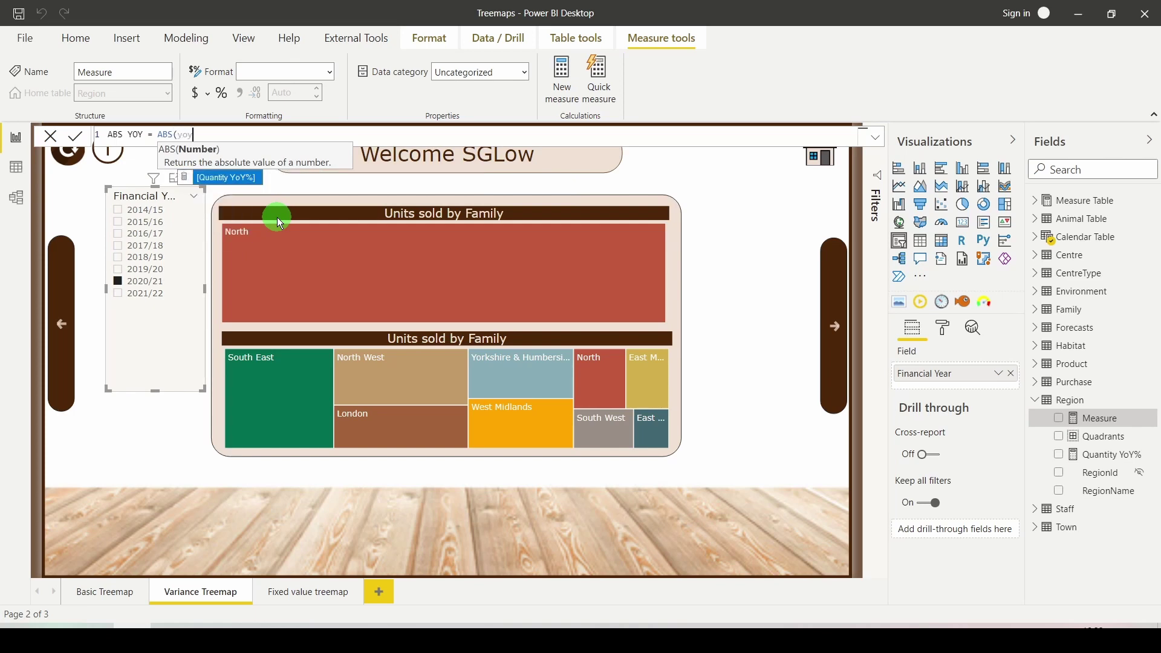
pyautogui.press('Tab')
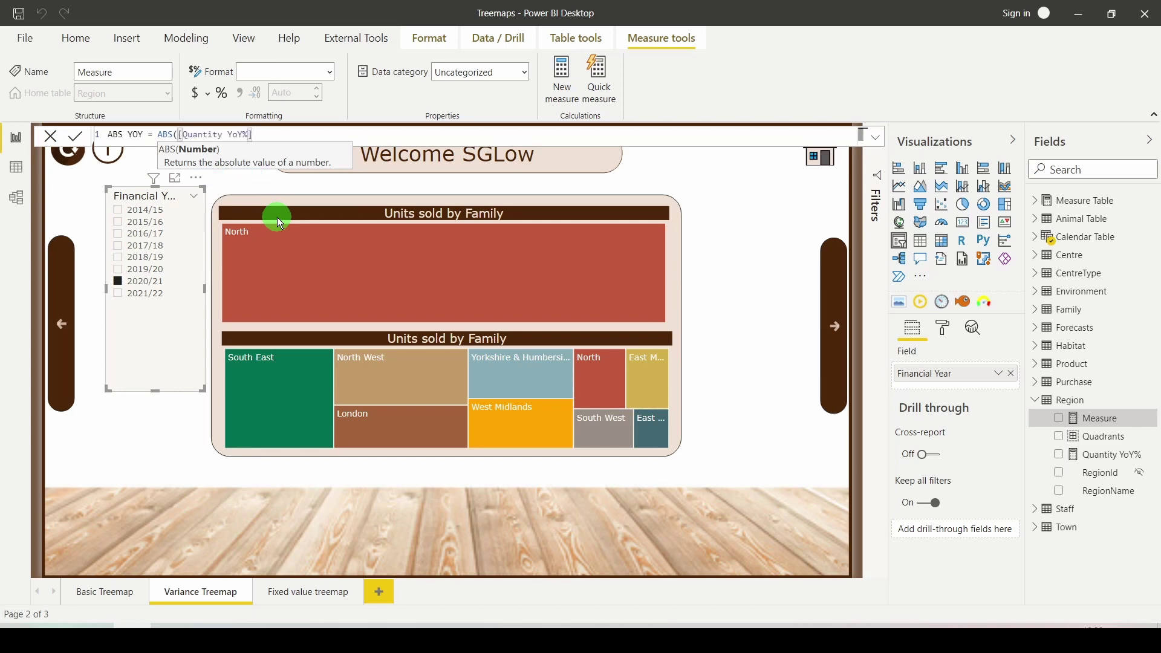
pyautogui.write(')')
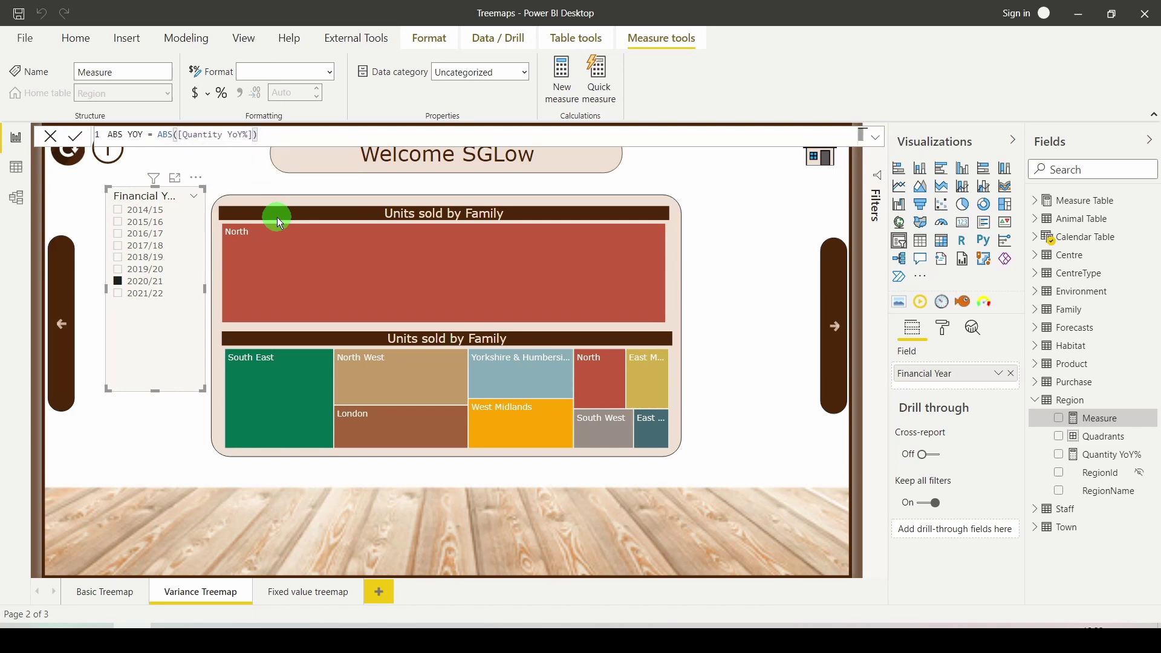
pyautogui.press('Return')
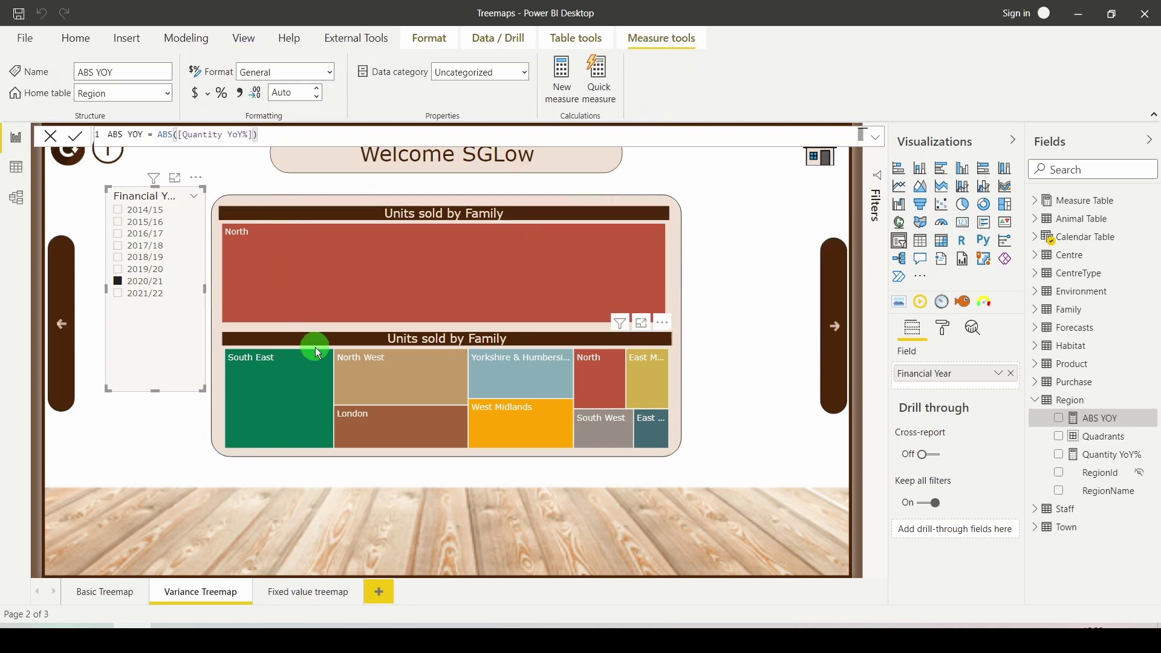
# - Replace Quantity with the ABS YOY measure as the values of the lower treemap and inspect the regions' values
pyautogui.click(317, 337)
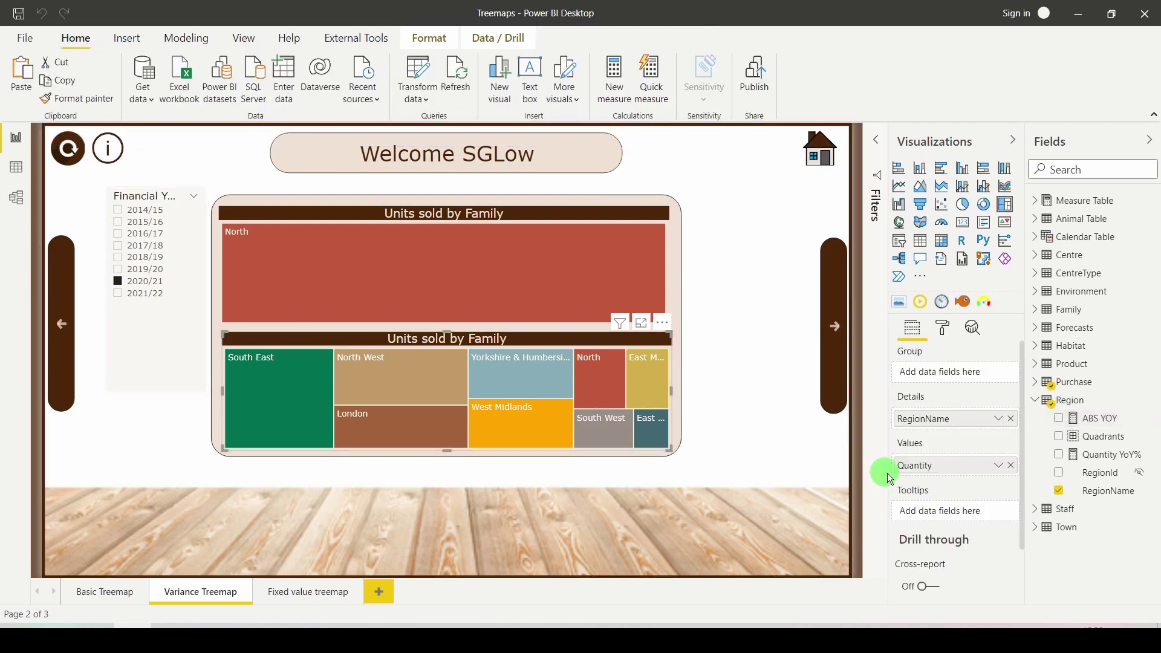
pyautogui.click(950, 476)
pyautogui.click(1013, 477)
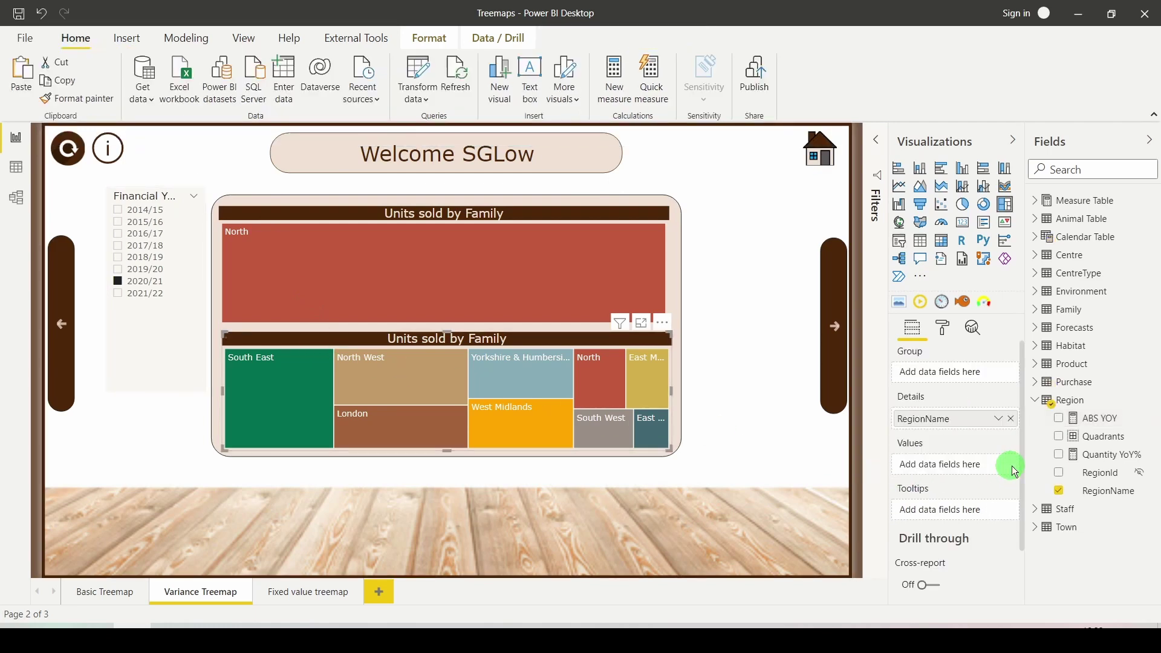
pyautogui.moveTo(1101, 425); pyautogui.dragTo(940, 470)
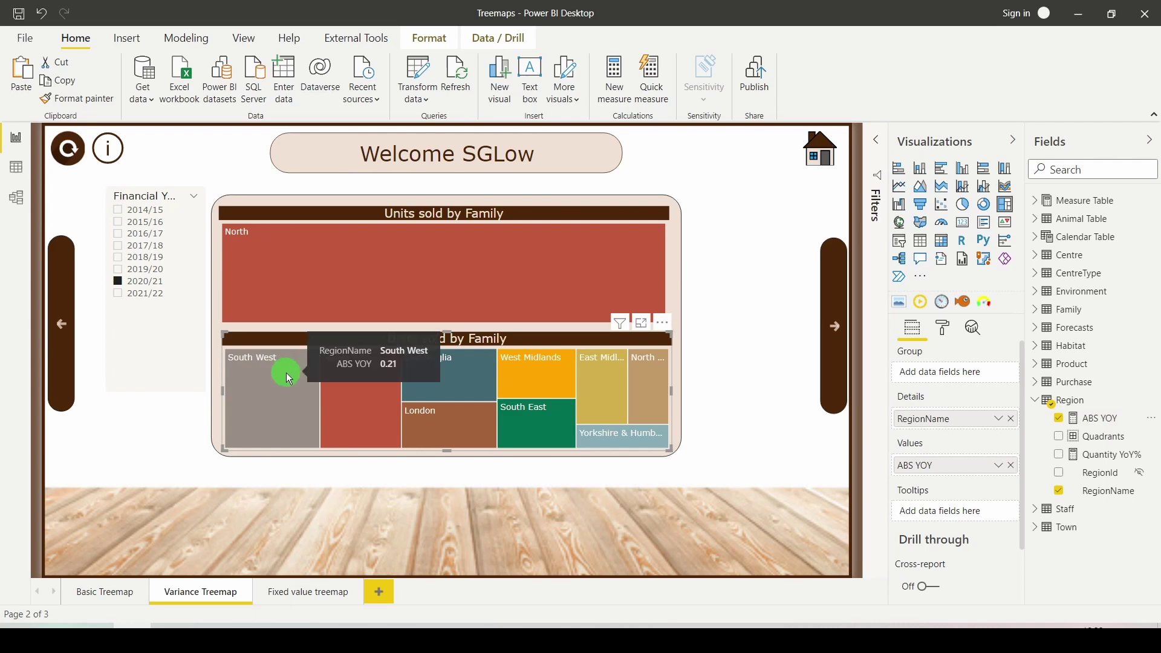
pyautogui.moveTo(431, 382)
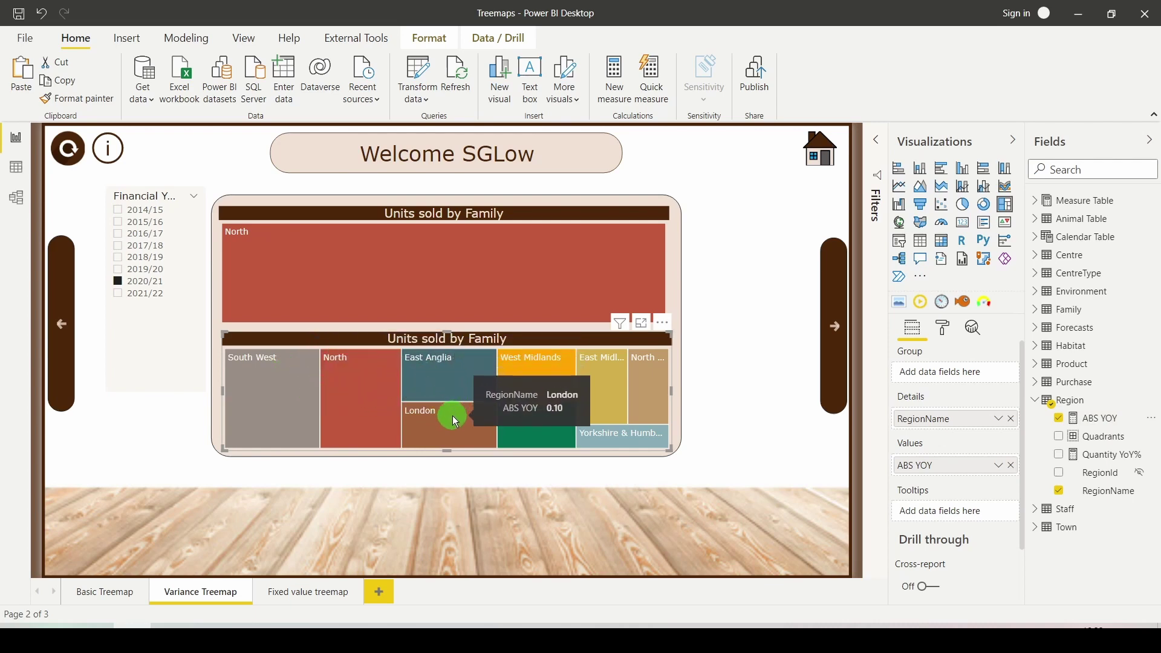
pyautogui.moveTo(535, 416)
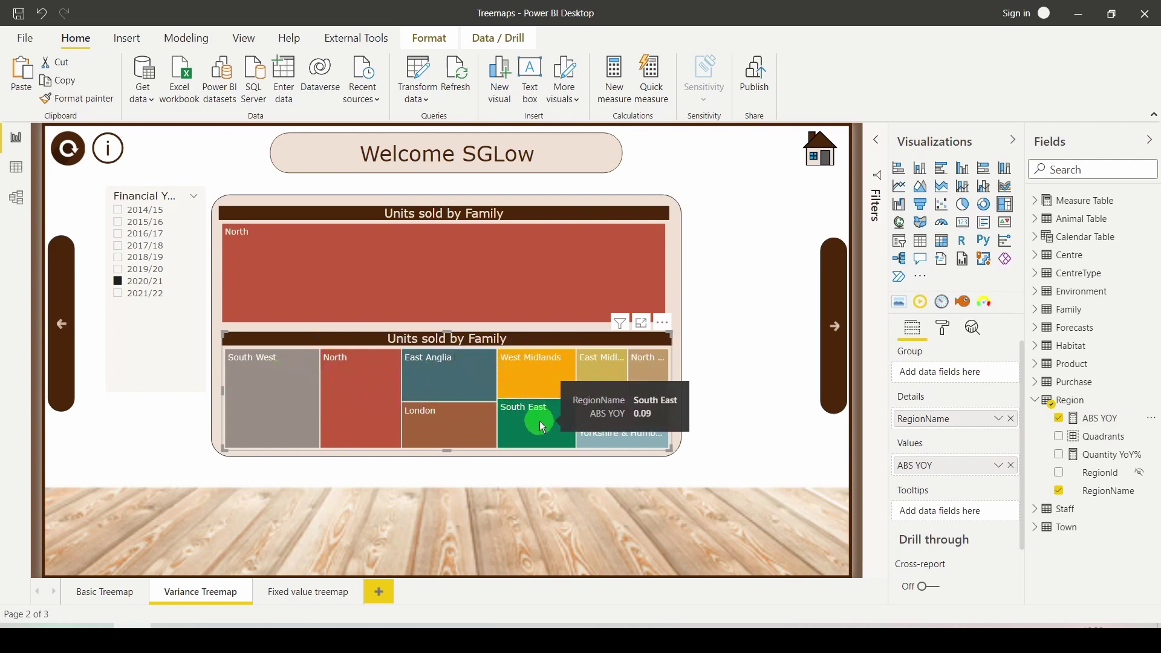
# - Move RegionName from Details to Group in the lower treemap and open its data color options
pyautogui.click(948, 334)
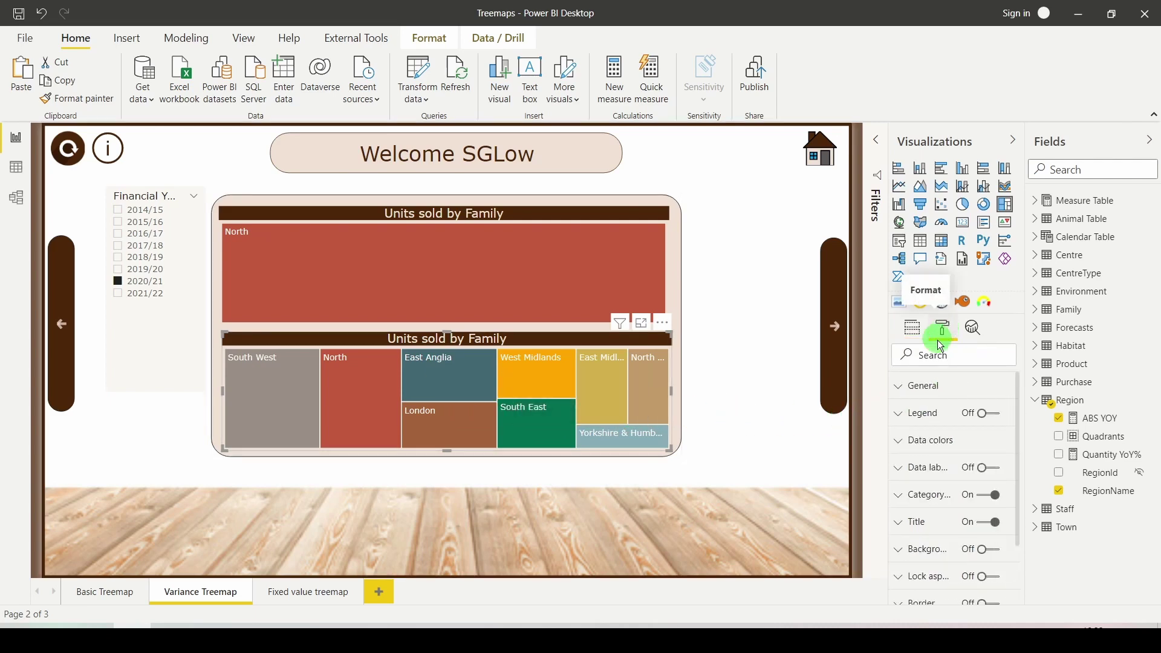
pyautogui.click(926, 441)
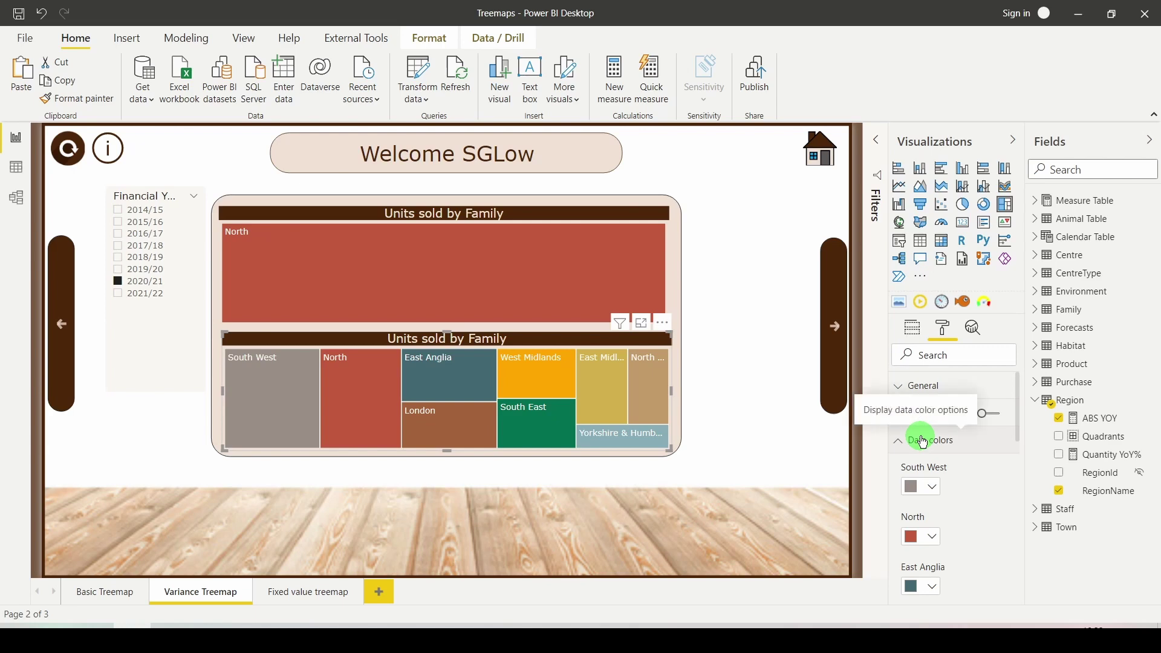
pyautogui.click(913, 328)
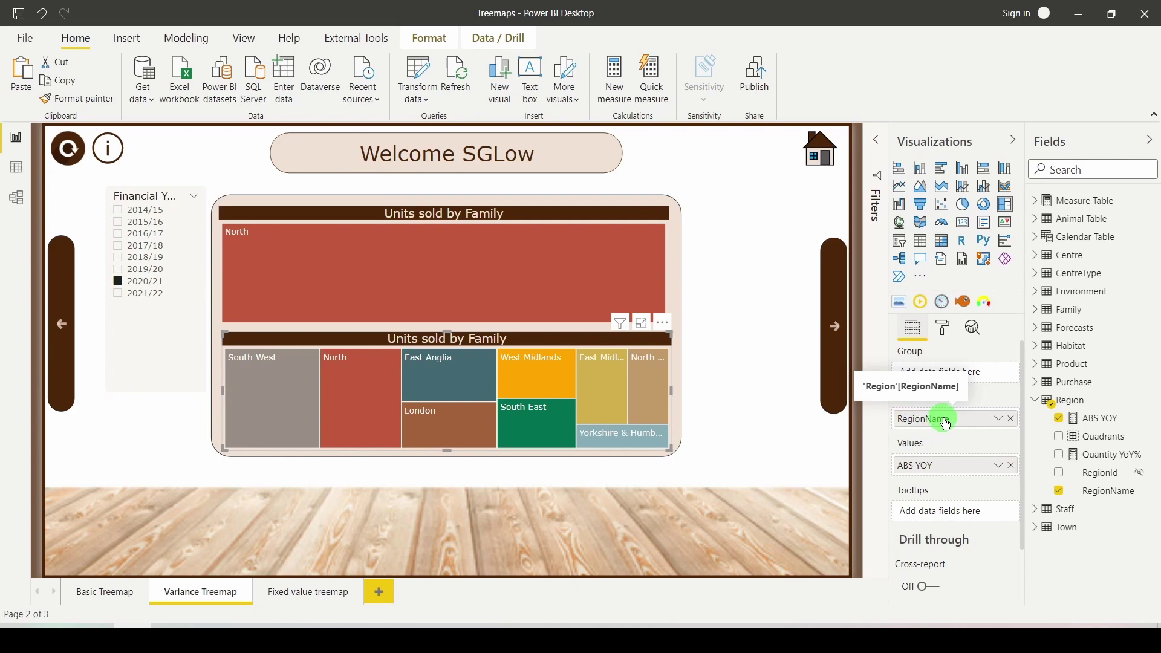
pyautogui.moveTo(947, 425); pyautogui.dragTo(948, 378)
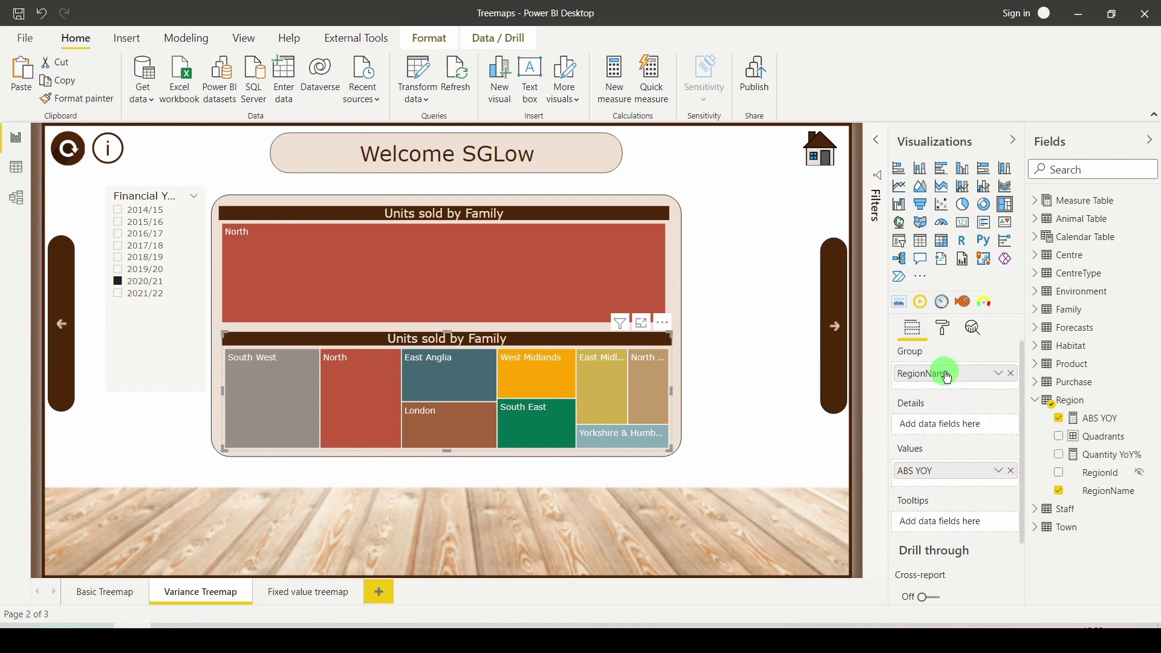
pyautogui.click(945, 331)
pyautogui.click(918, 442)
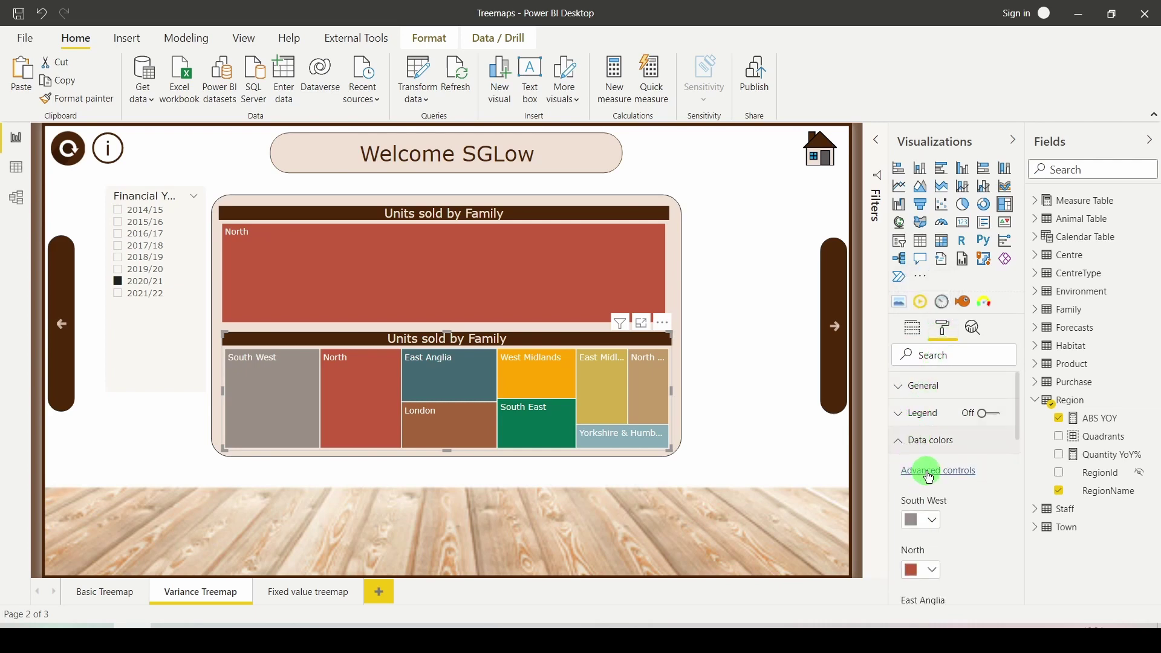
pyautogui.click(930, 472)
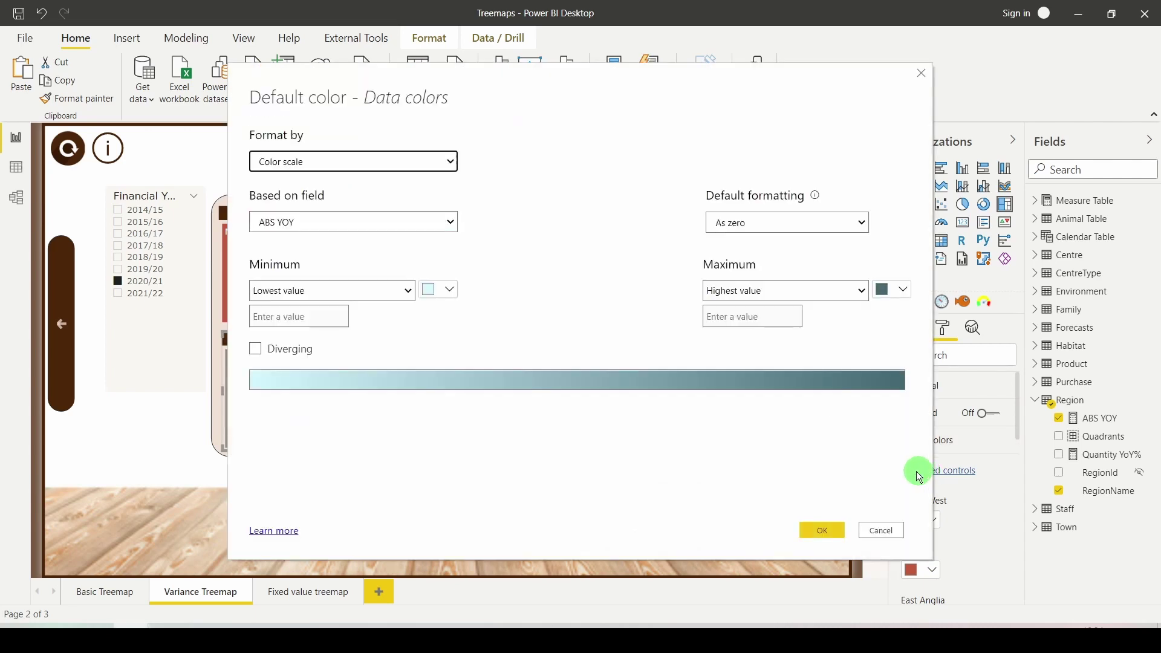
pyautogui.click(320, 162)
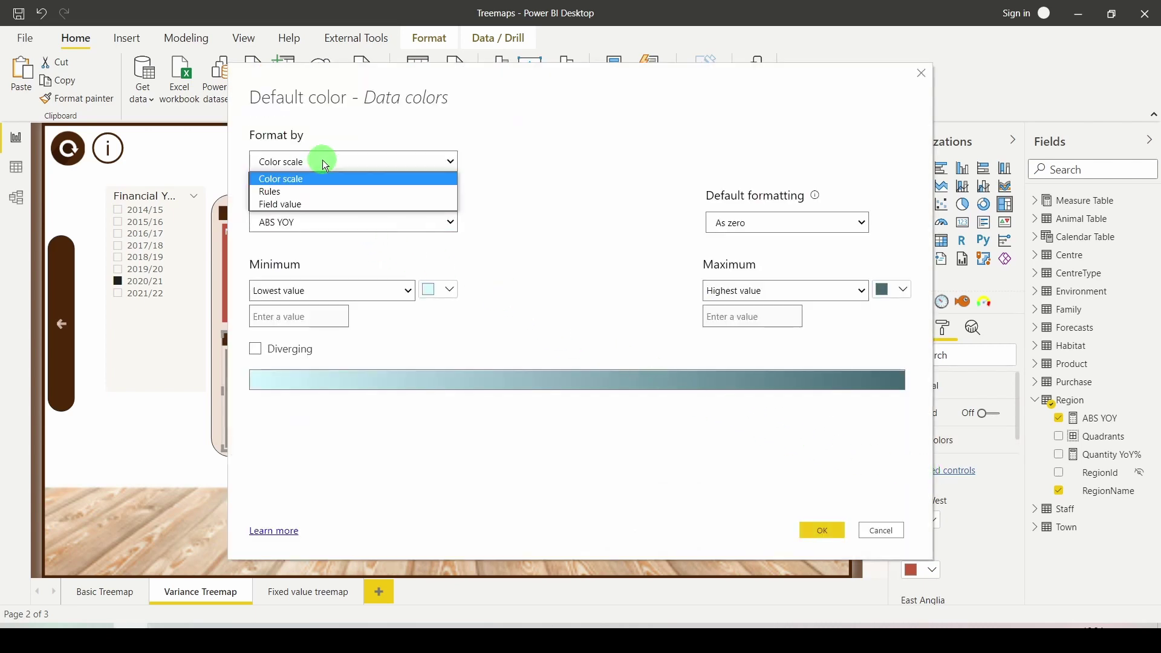
pyautogui.click(320, 192)
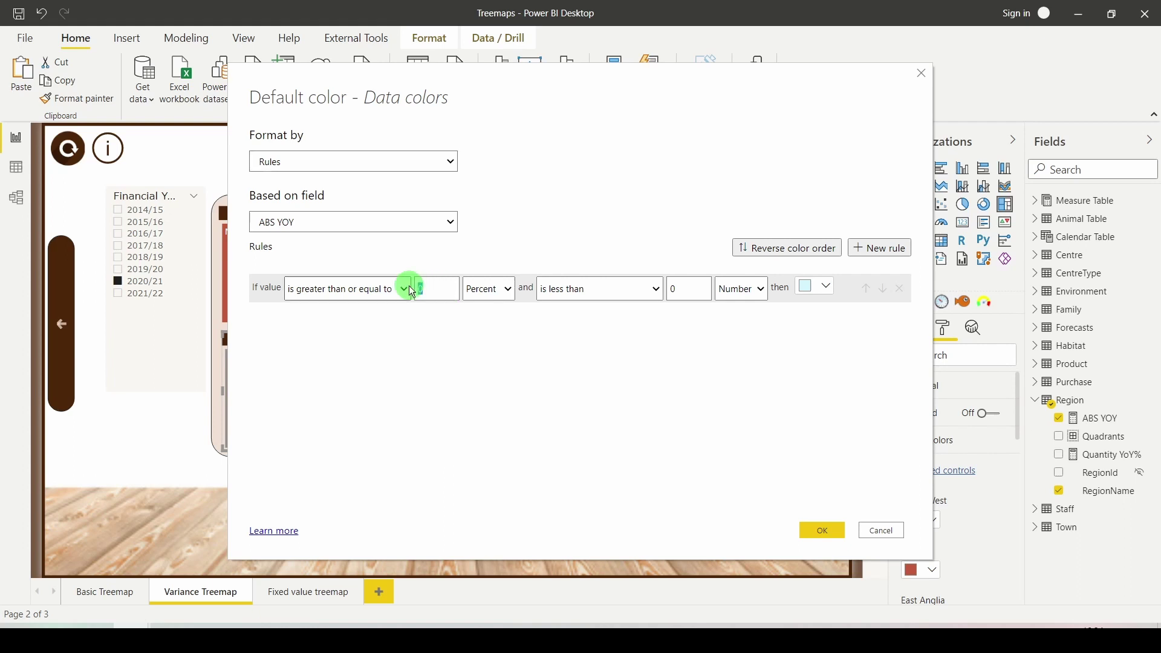
pyautogui.doubleClick(423, 291)
pyautogui.press('BackSpace')
pyautogui.click(503, 289)
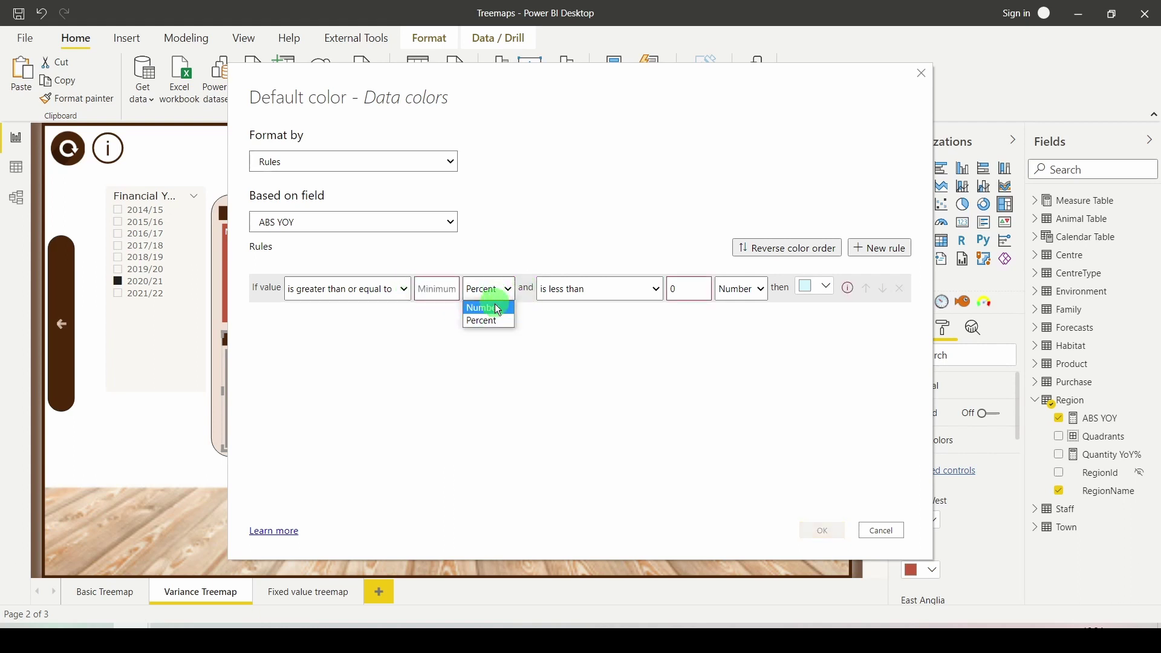
pyautogui.click(489, 308)
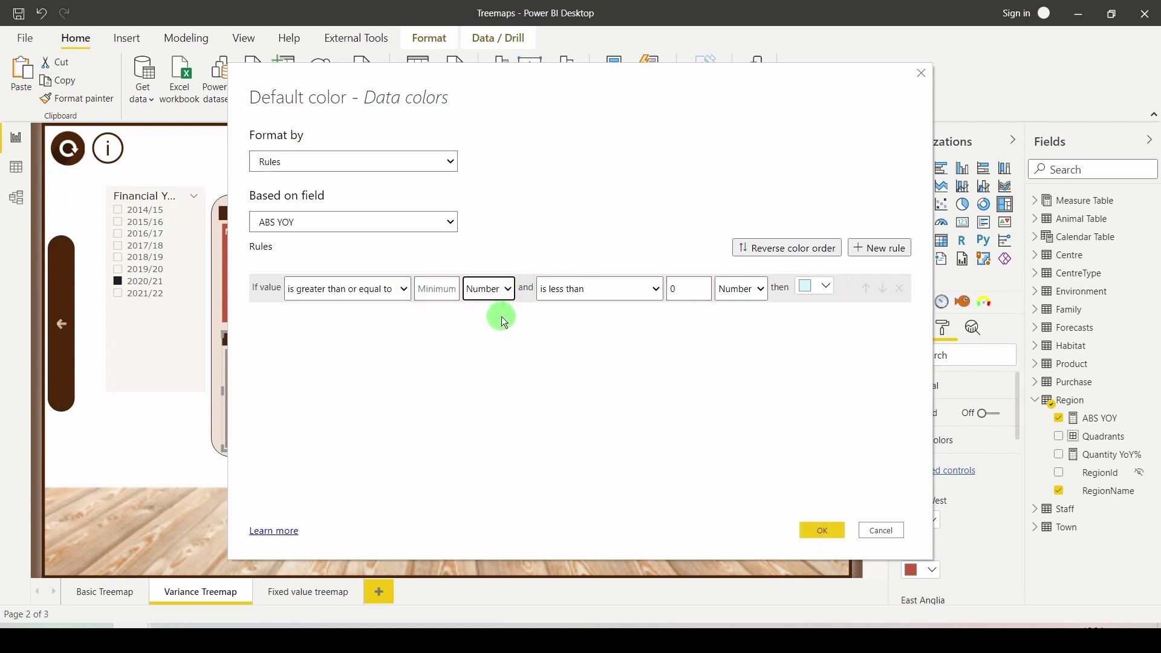
pyautogui.click(819, 290)
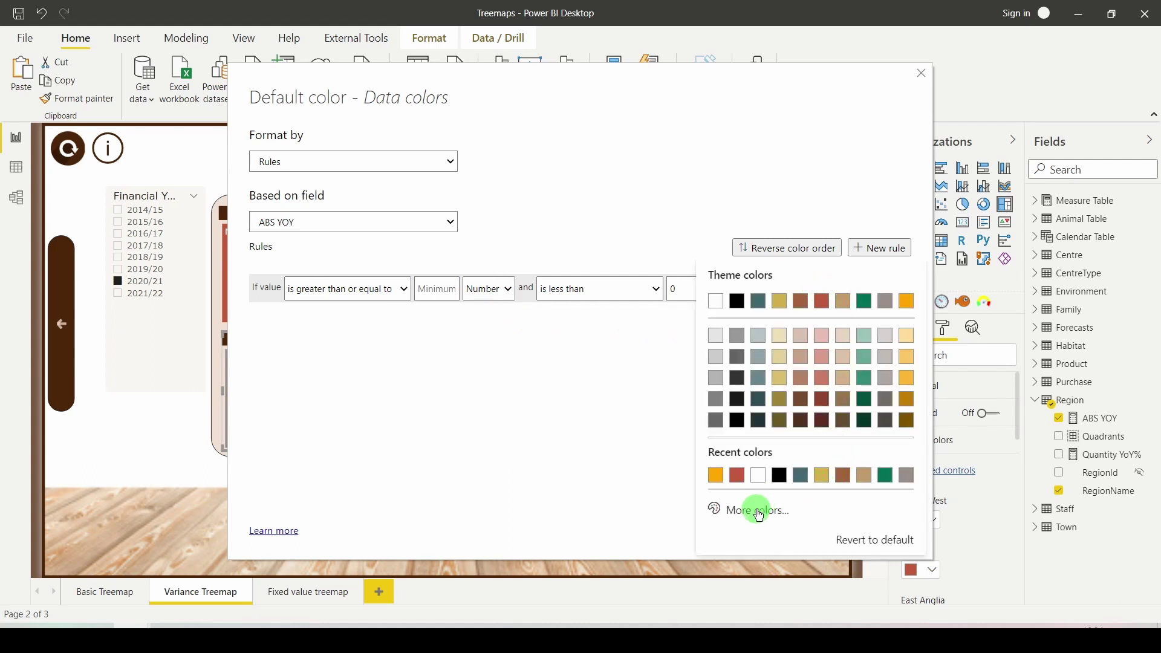
pyautogui.click(739, 476)
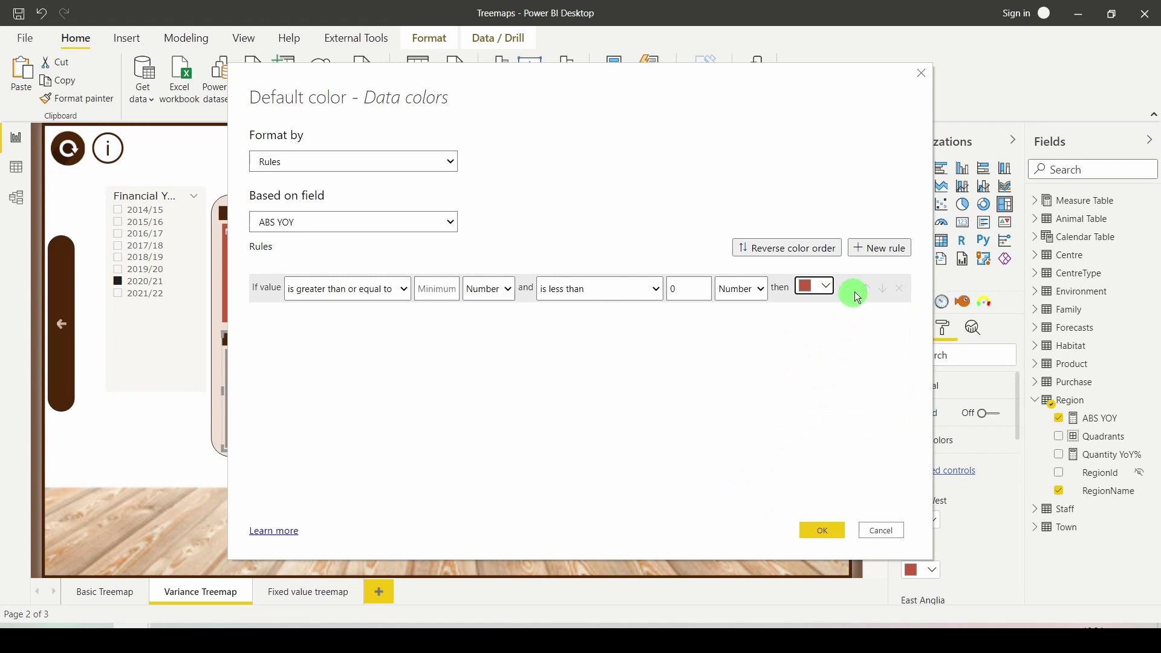
pyautogui.click(882, 249)
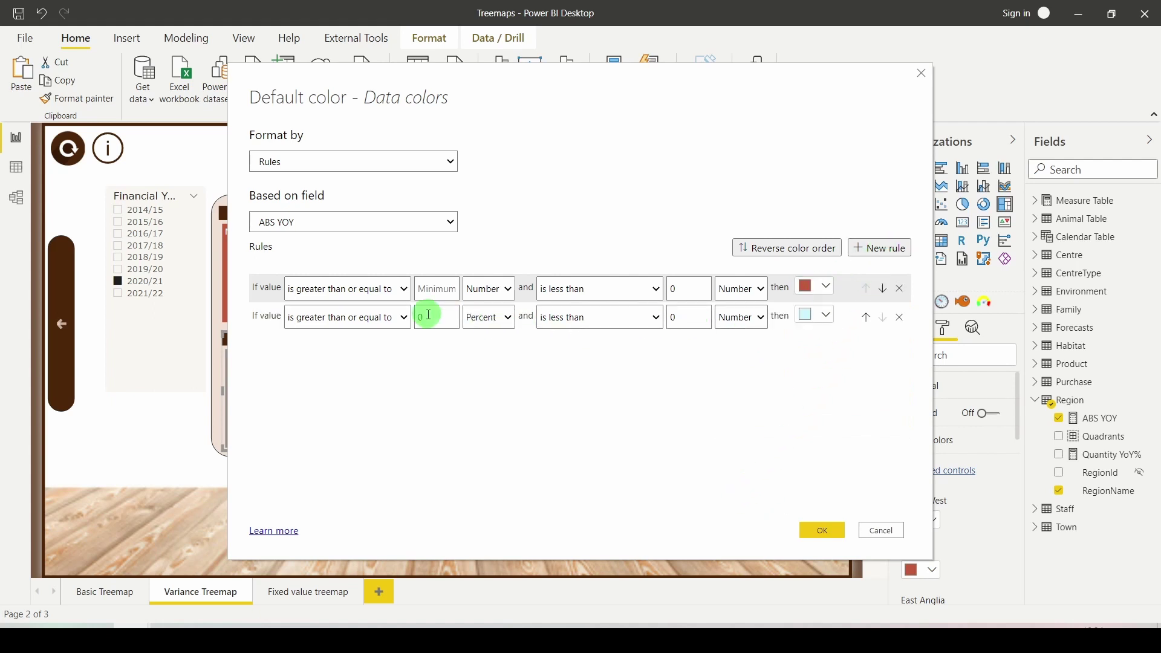
pyautogui.click(489, 326)
pyautogui.click(484, 334)
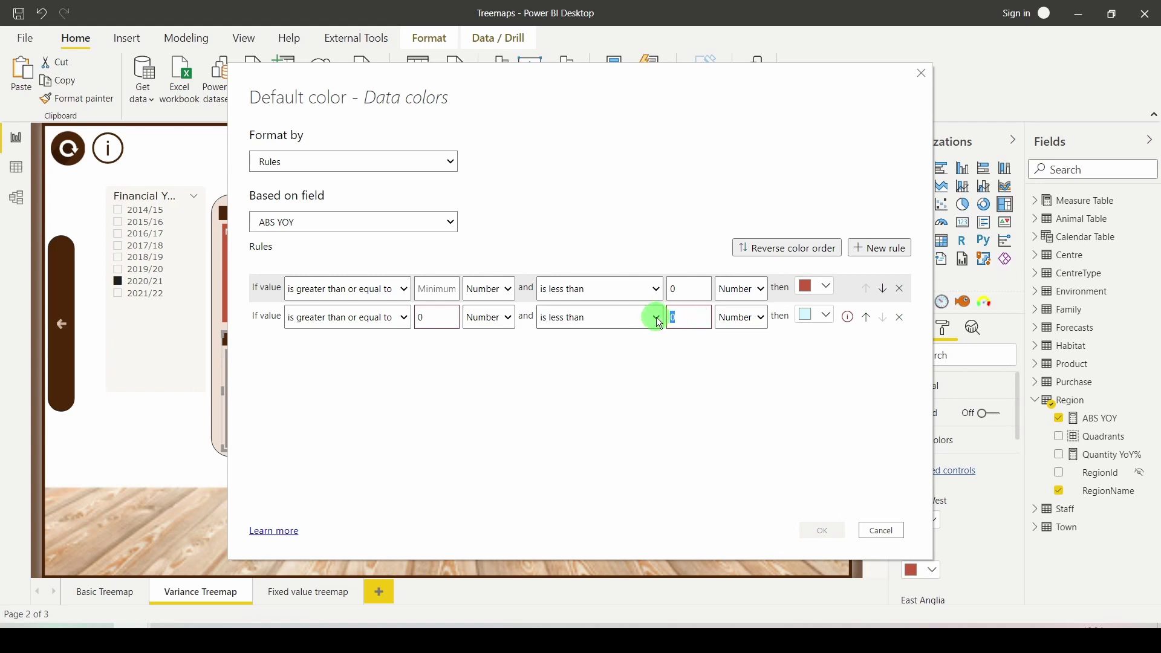
pyautogui.click(680, 325)
pyautogui.press('BackSpace')
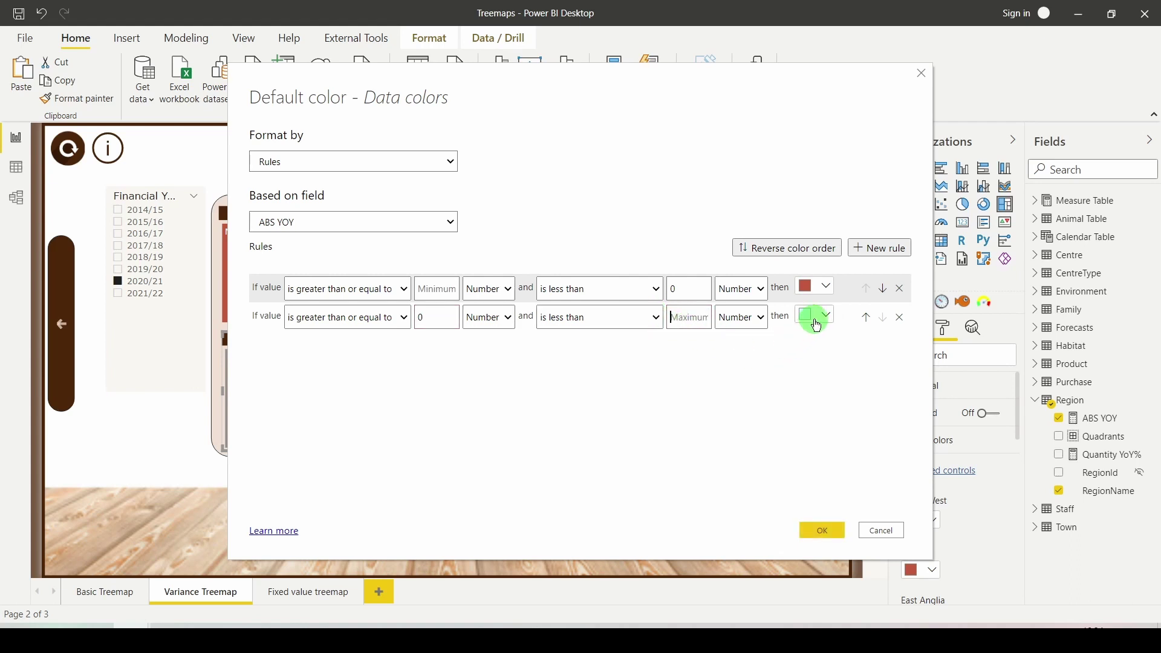
pyautogui.click(816, 317)
pyautogui.click(885, 280)
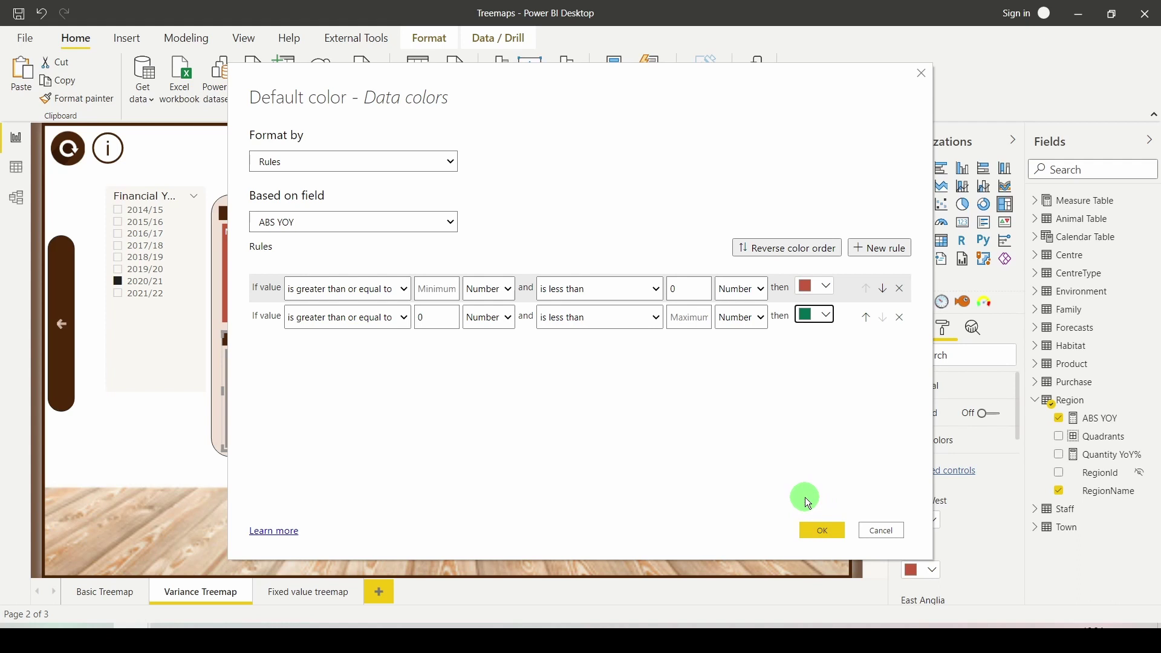
pyautogui.click(880, 535)
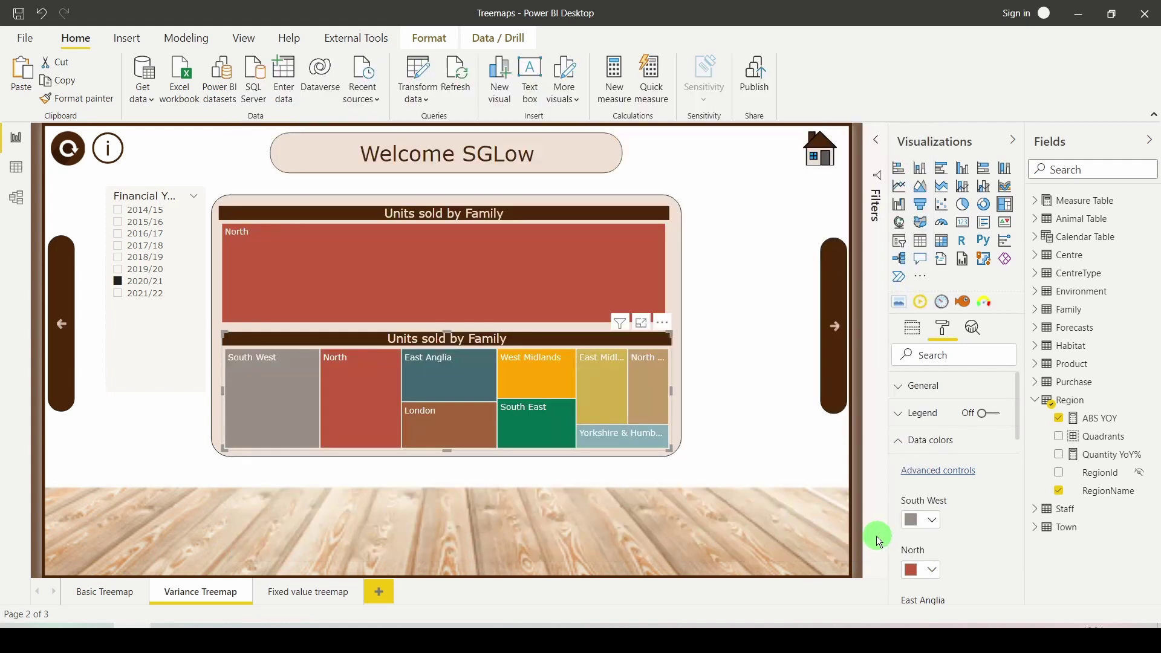
# - Set the lower treemap's default data color to be formatted by Rules based on the Region table's Quantity YoY% field
pyautogui.click(946, 474)
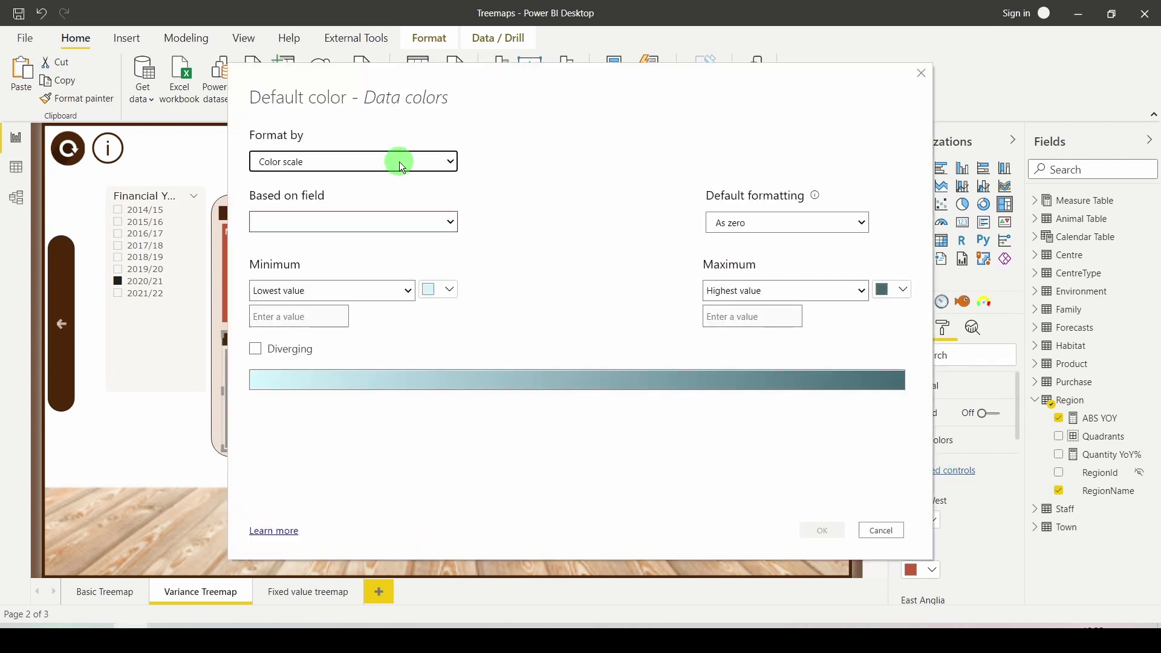
pyautogui.click(401, 163)
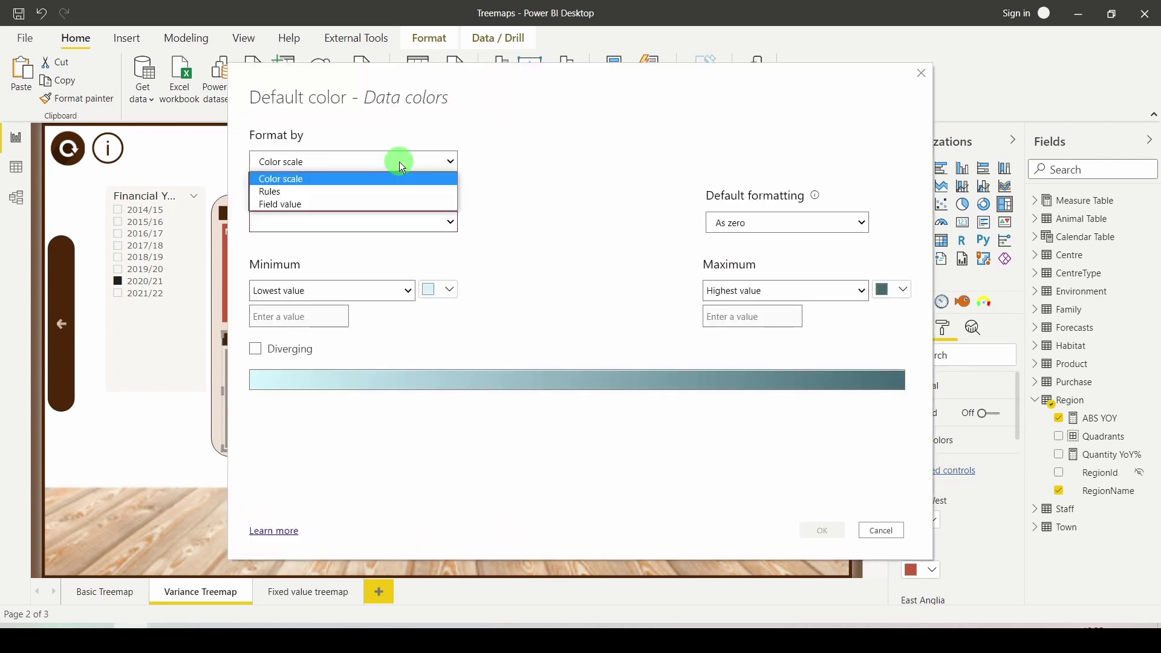
pyautogui.click(392, 194)
pyautogui.click(390, 224)
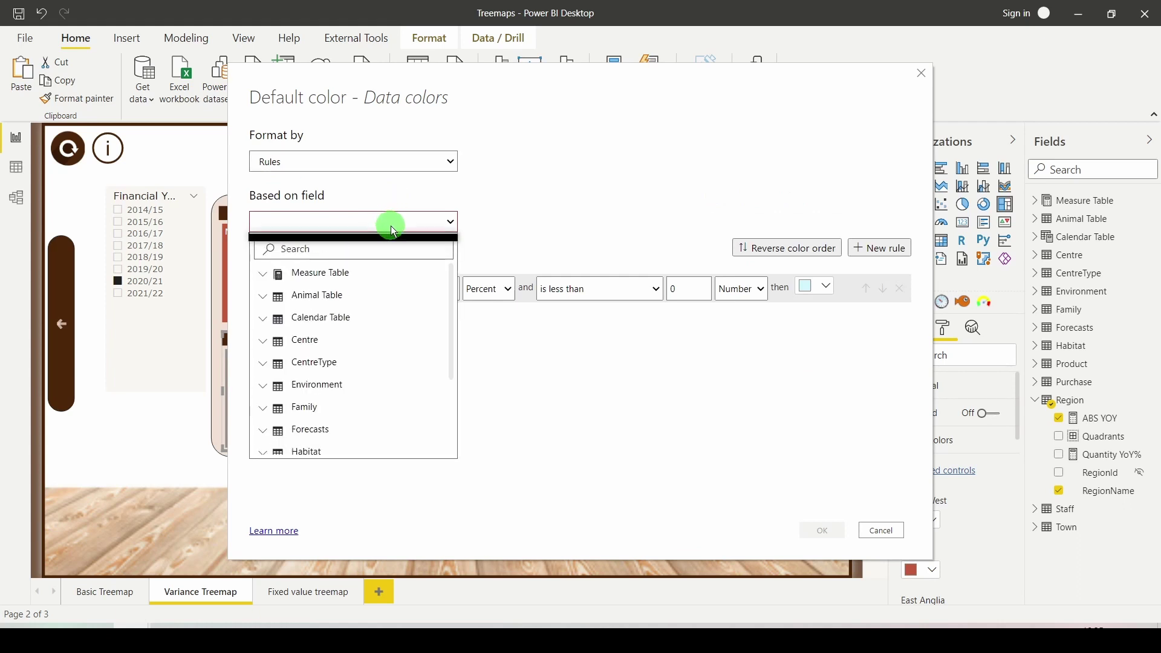
pyautogui.scroll(-3, 289, 383)
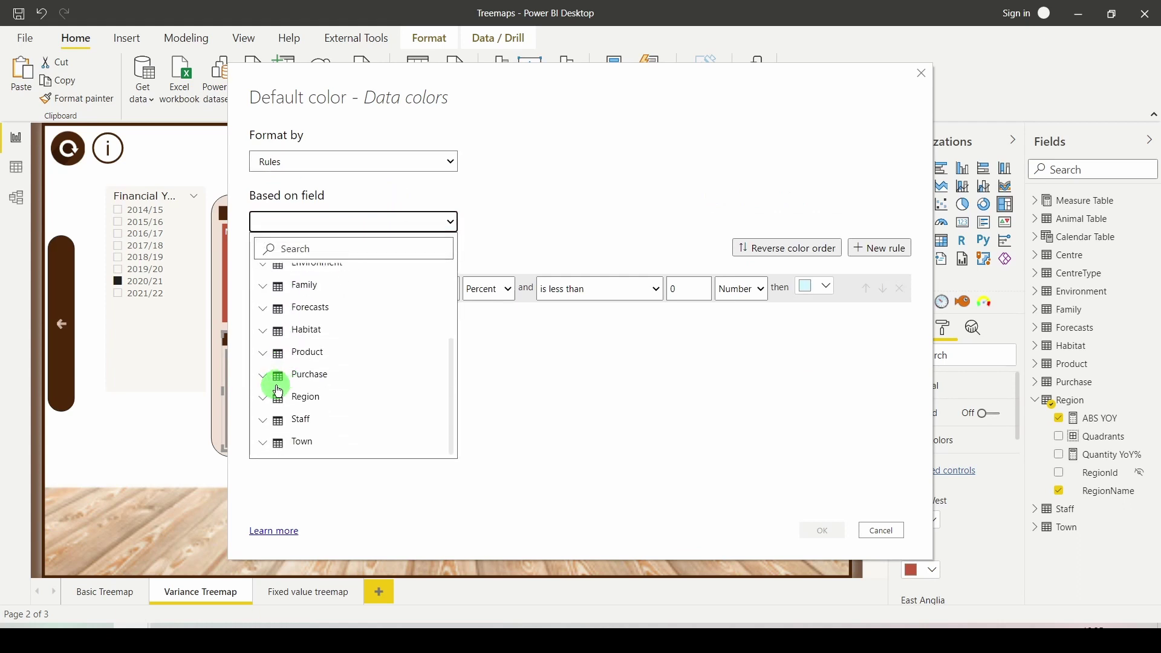
pyautogui.click(303, 397)
pyautogui.scroll(-2, 303, 374)
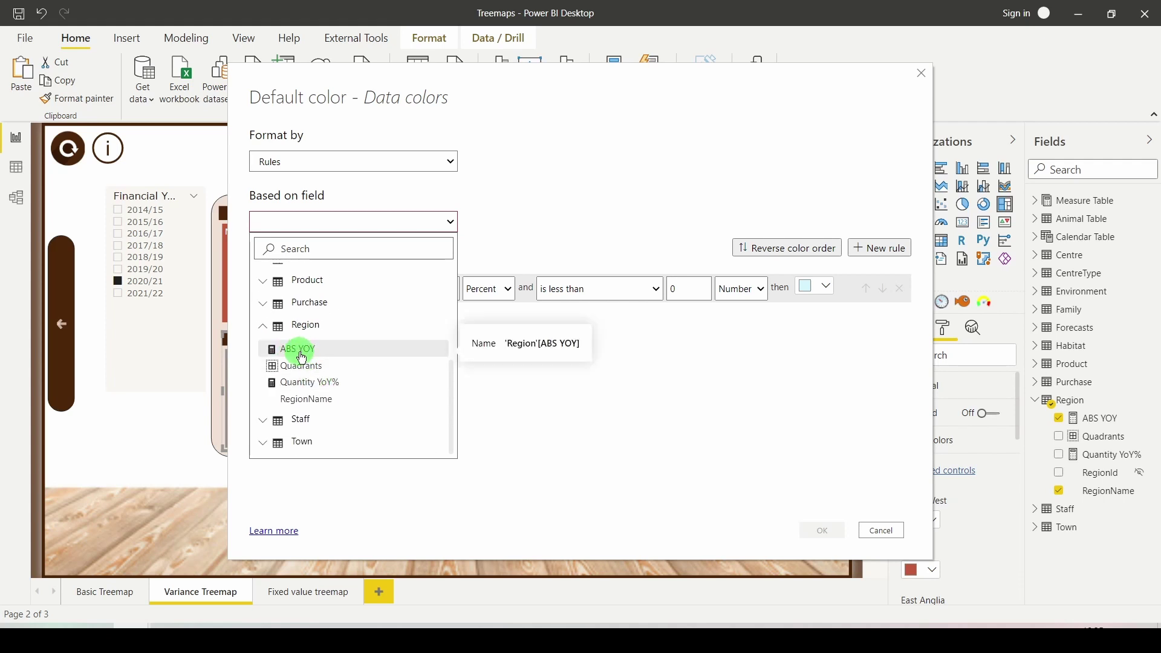
pyautogui.click(316, 390)
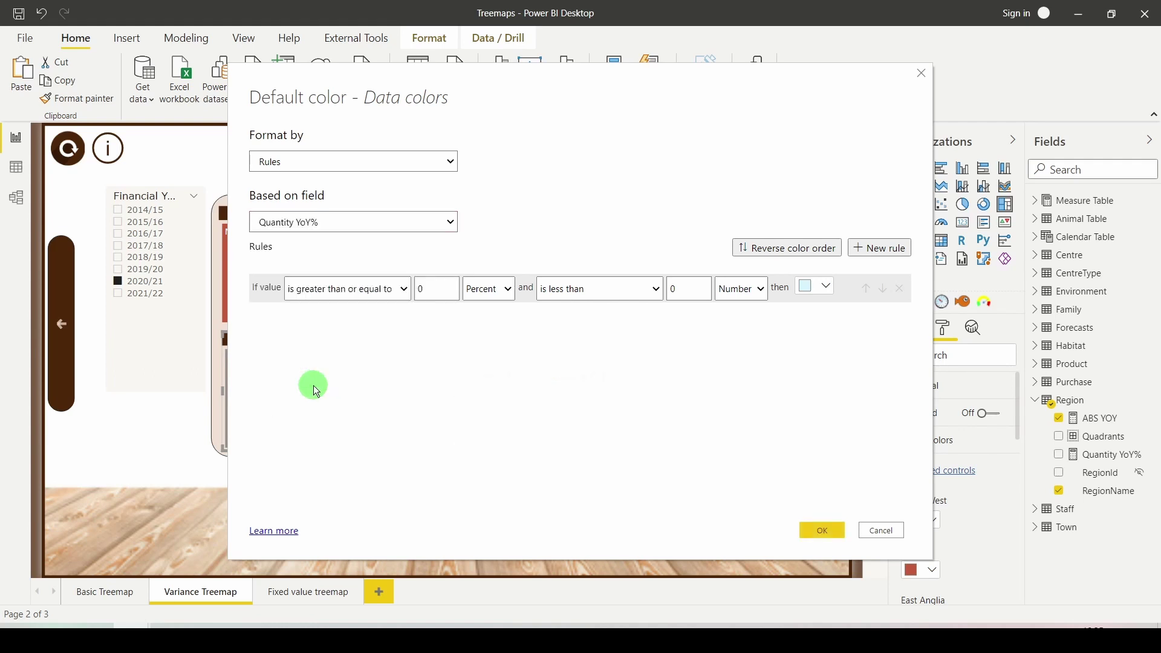
# - Define the first color rule as numbers from the Minimum to less than 0, colored light red
pyautogui.click(422, 289)
pyautogui.press('BackSpace')
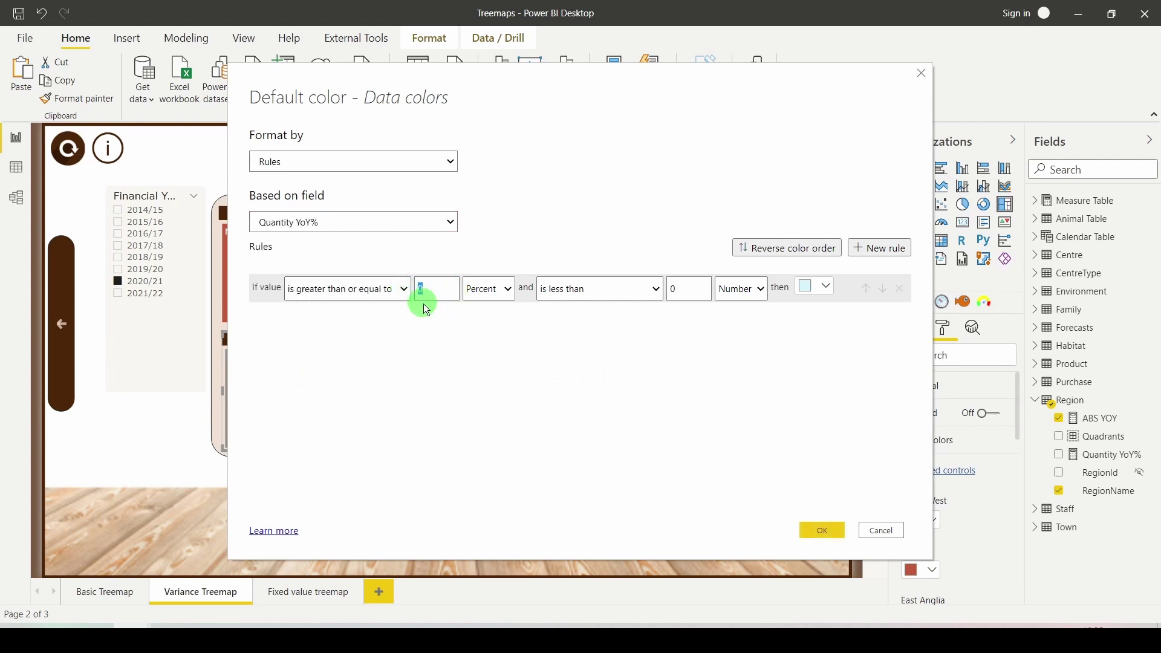
pyautogui.click(490, 297)
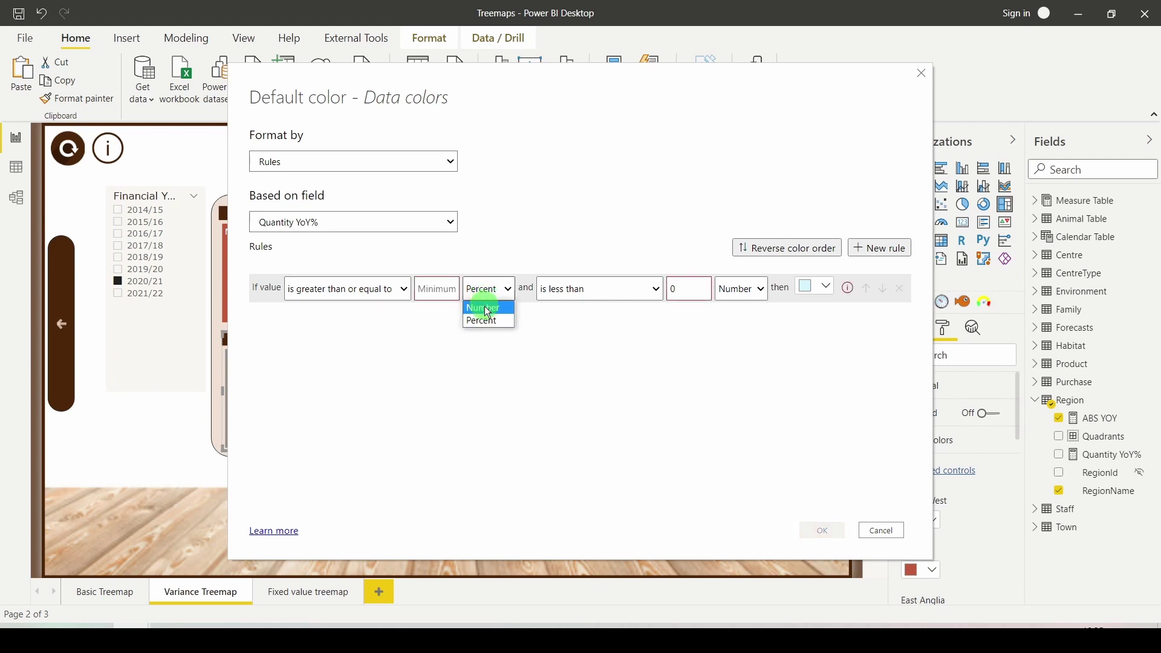
pyautogui.click(488, 309)
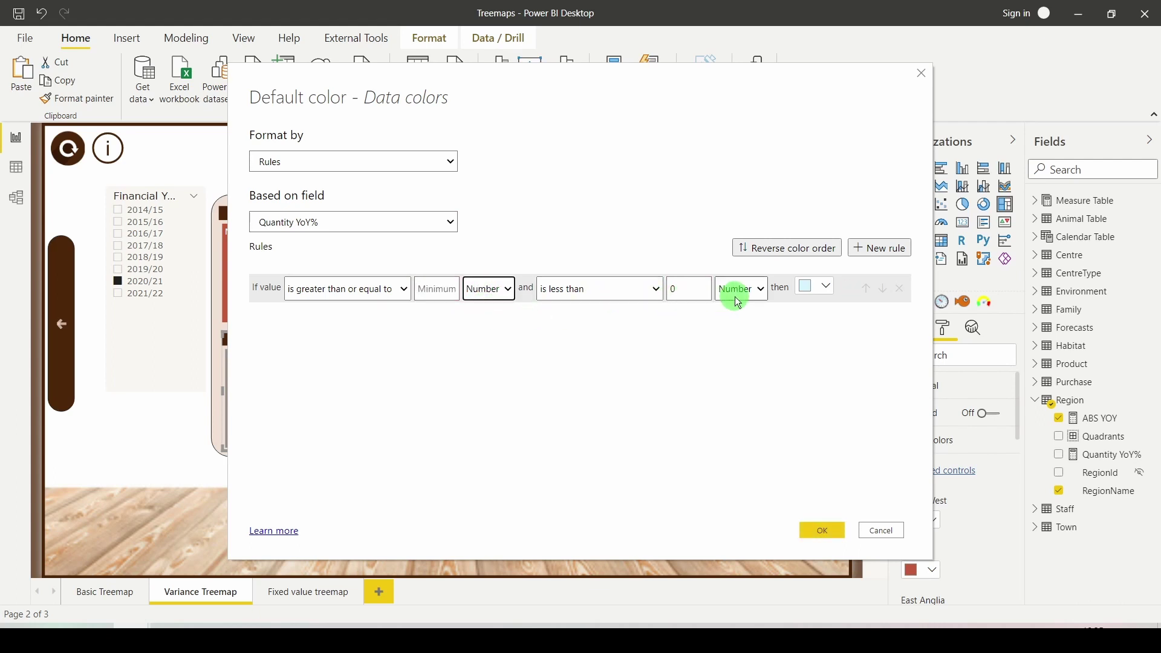
pyautogui.click(815, 289)
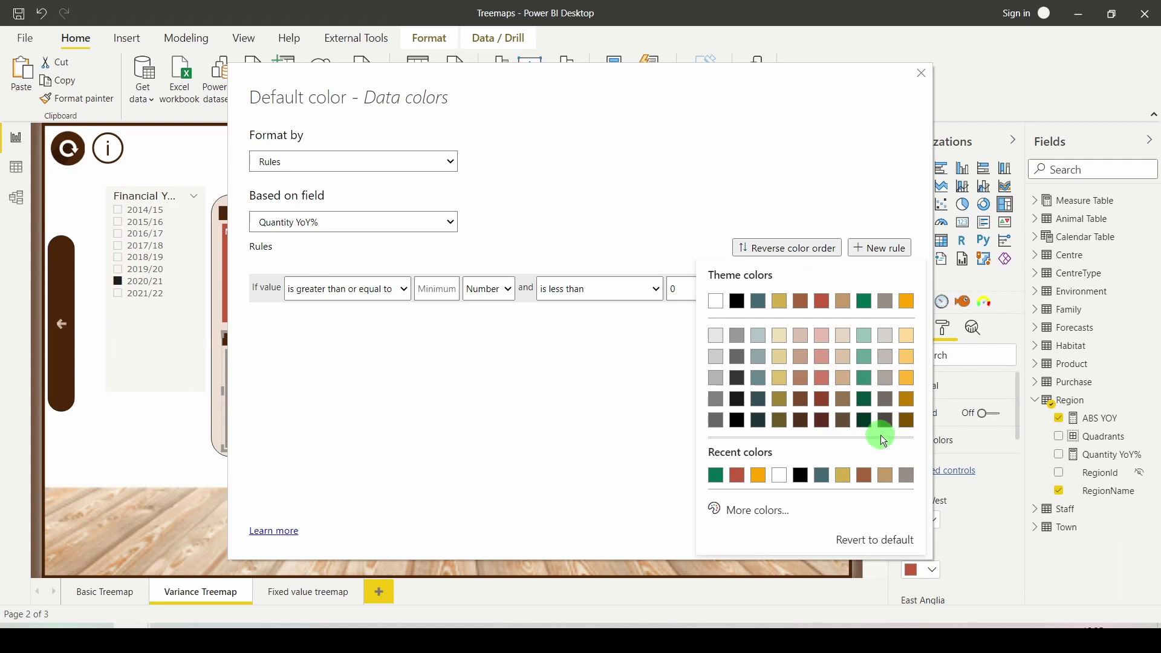
pyautogui.click(822, 378)
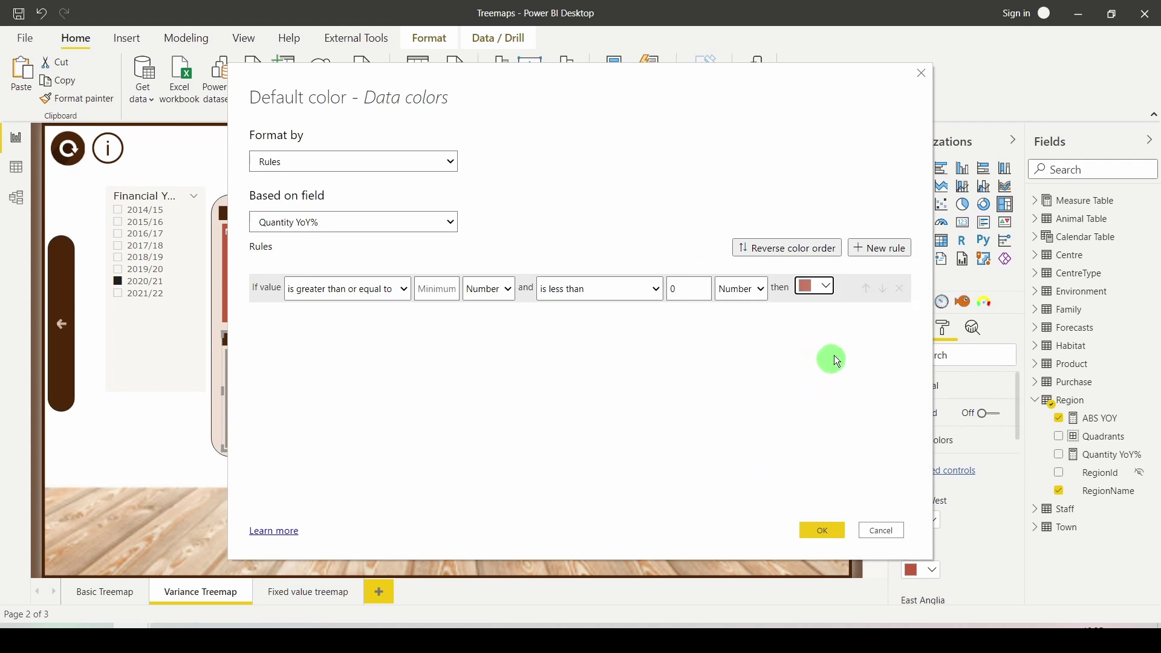
# - Add a second rule coloring numbers from 0 up to the Maximum green, and apply the rules to the treemap
pyautogui.click(892, 257)
pyautogui.click(487, 325)
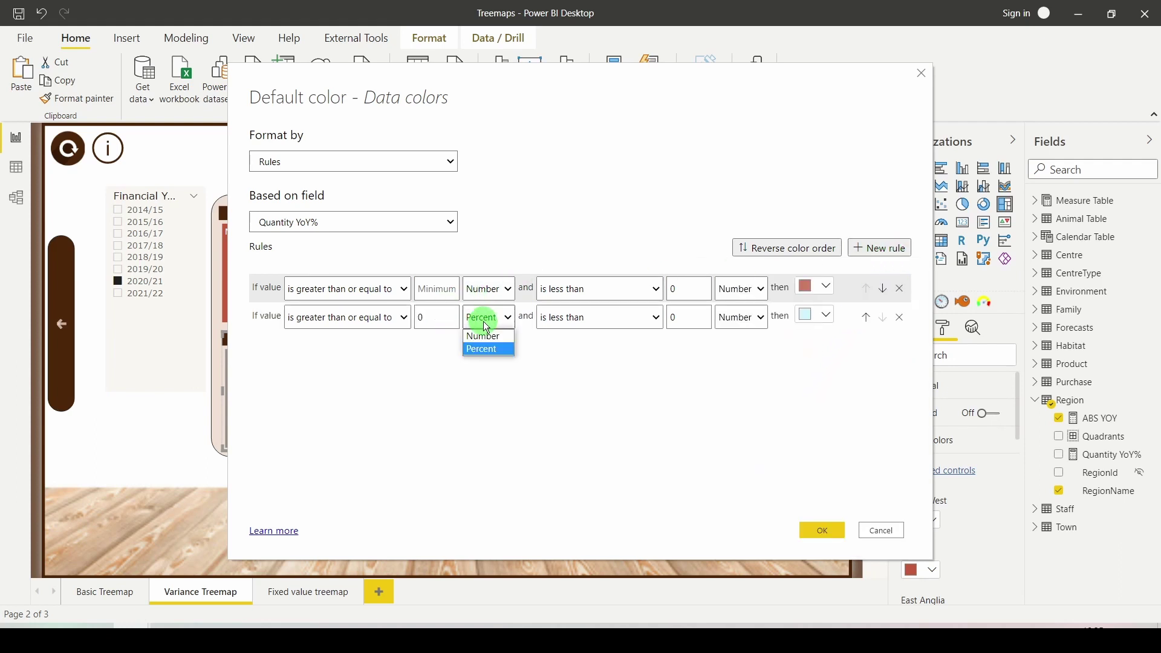
pyautogui.click(486, 337)
pyautogui.click(691, 319)
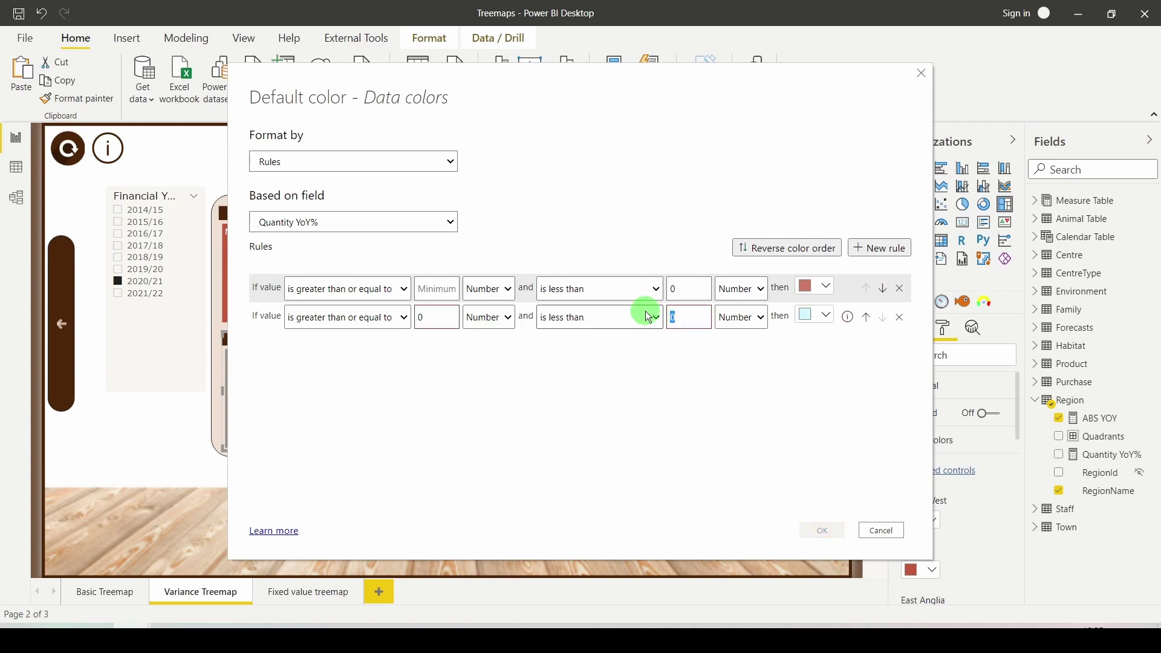
pyautogui.press('BackSpace')
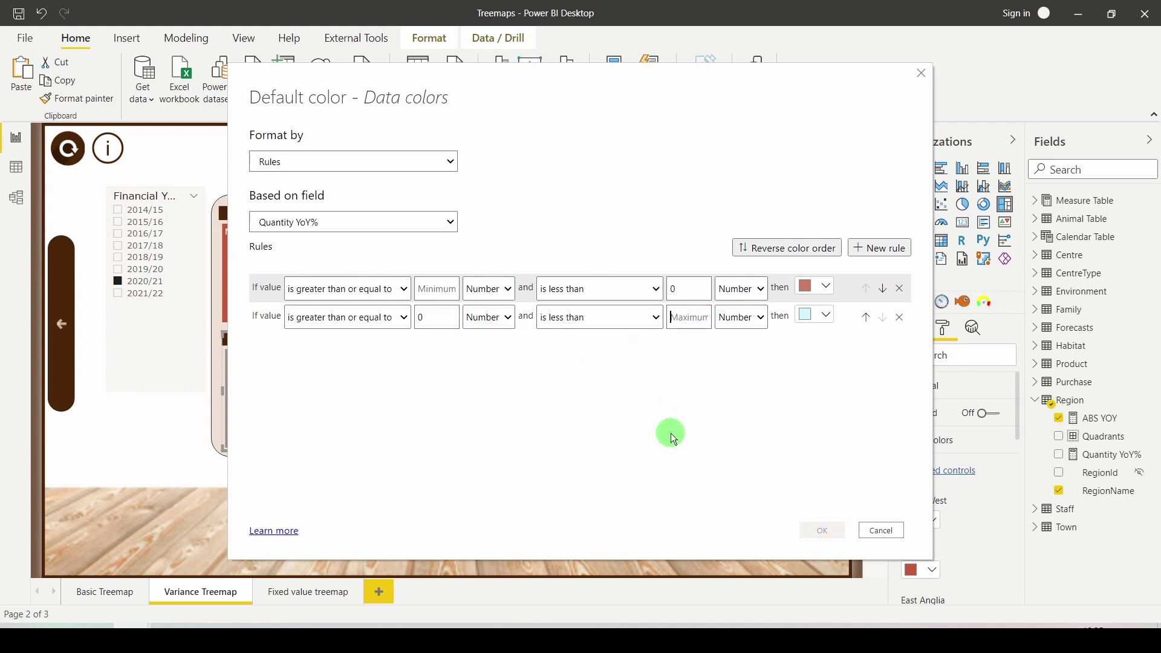
pyautogui.click(809, 327)
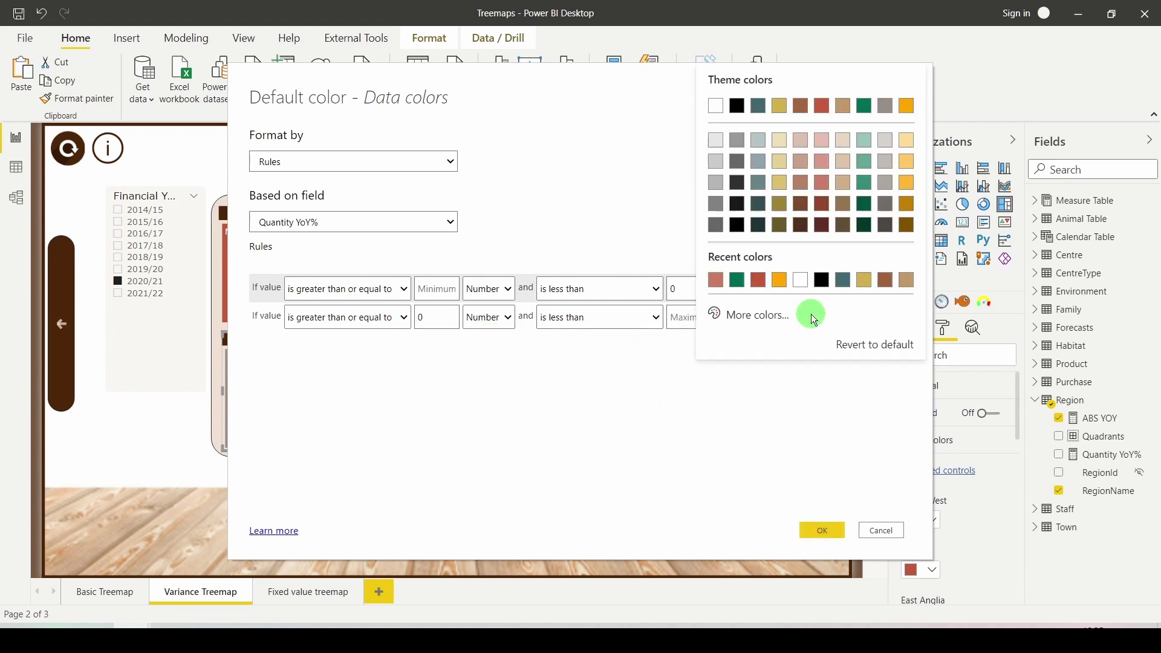
pyautogui.click(739, 282)
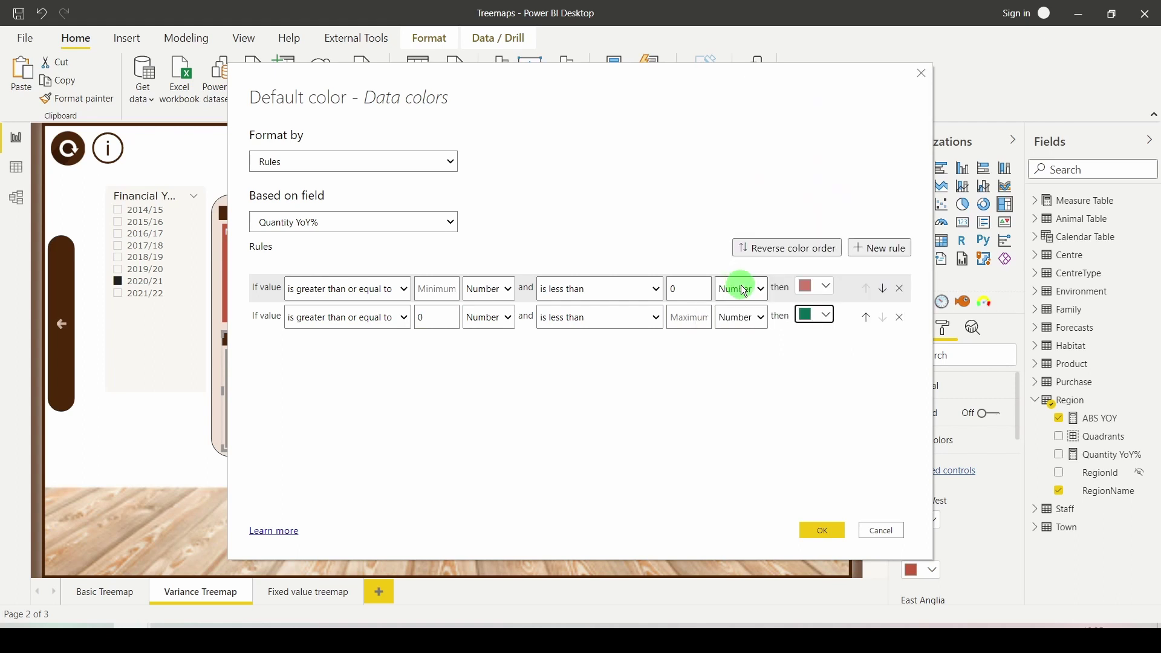
pyautogui.click(817, 528)
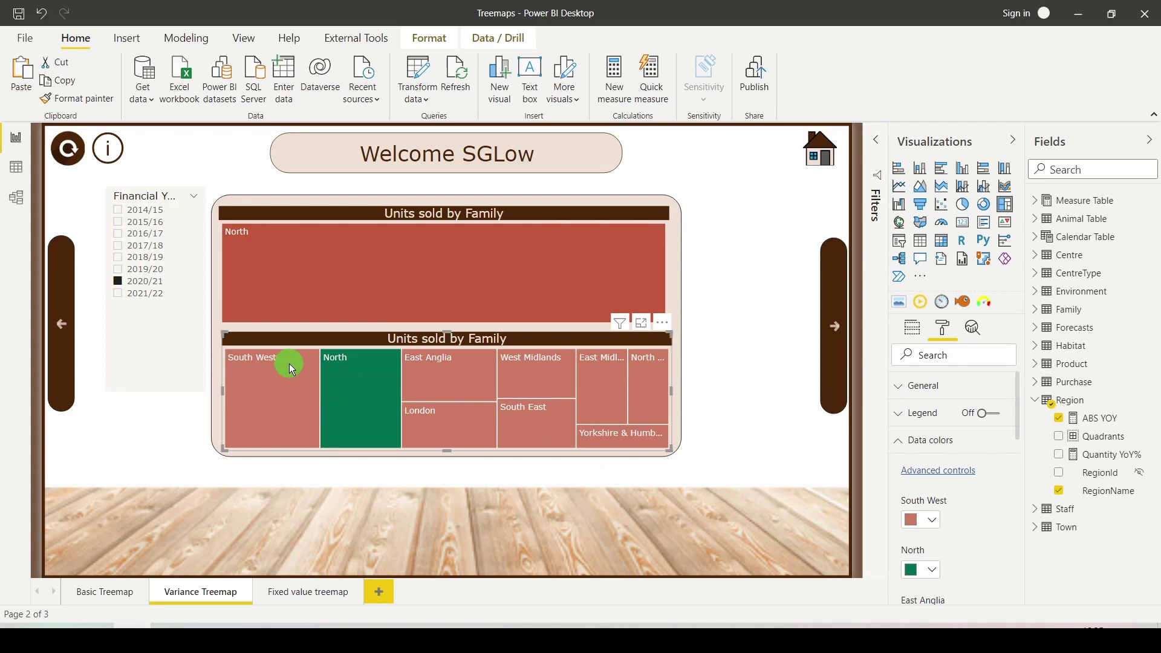
# - Format the ABS YOY measure as a percentage and check the region values in the lower treemap
pyautogui.moveTo(348, 402)
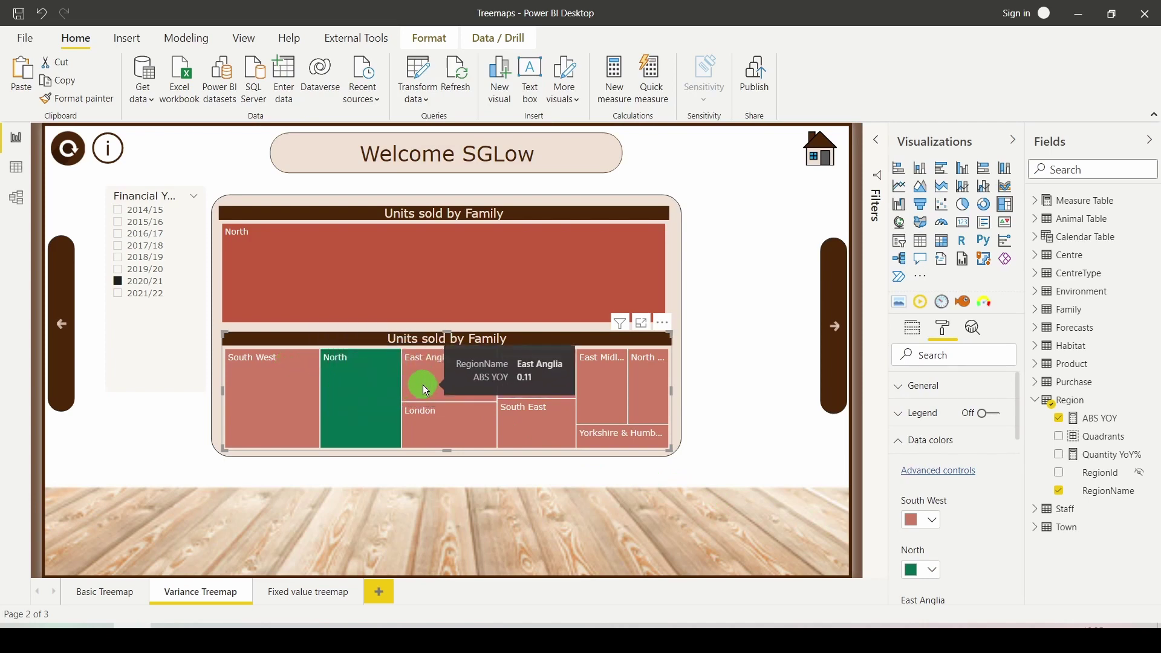
pyautogui.moveTo(441, 423)
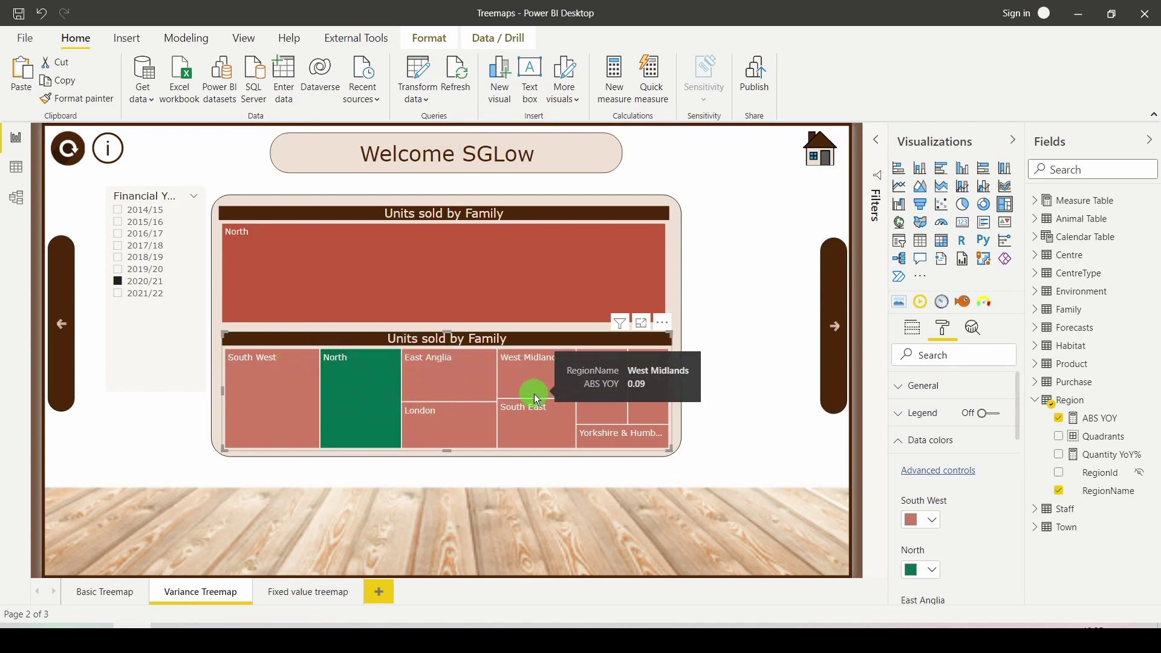
pyautogui.moveTo(535, 419)
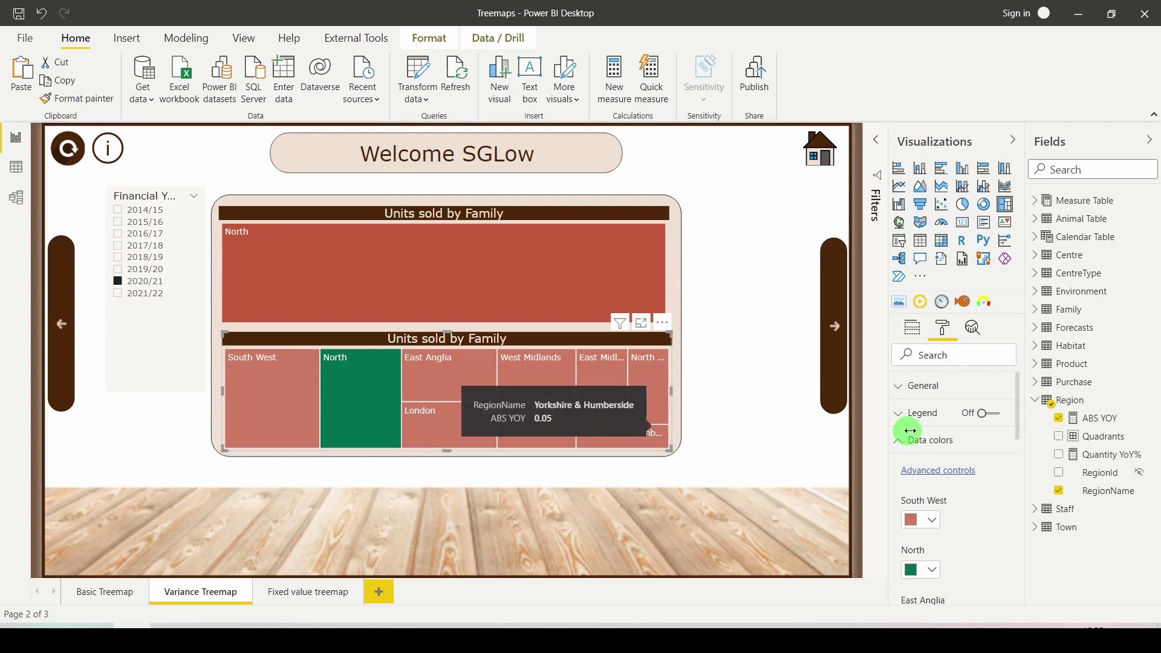
pyautogui.click(1098, 423)
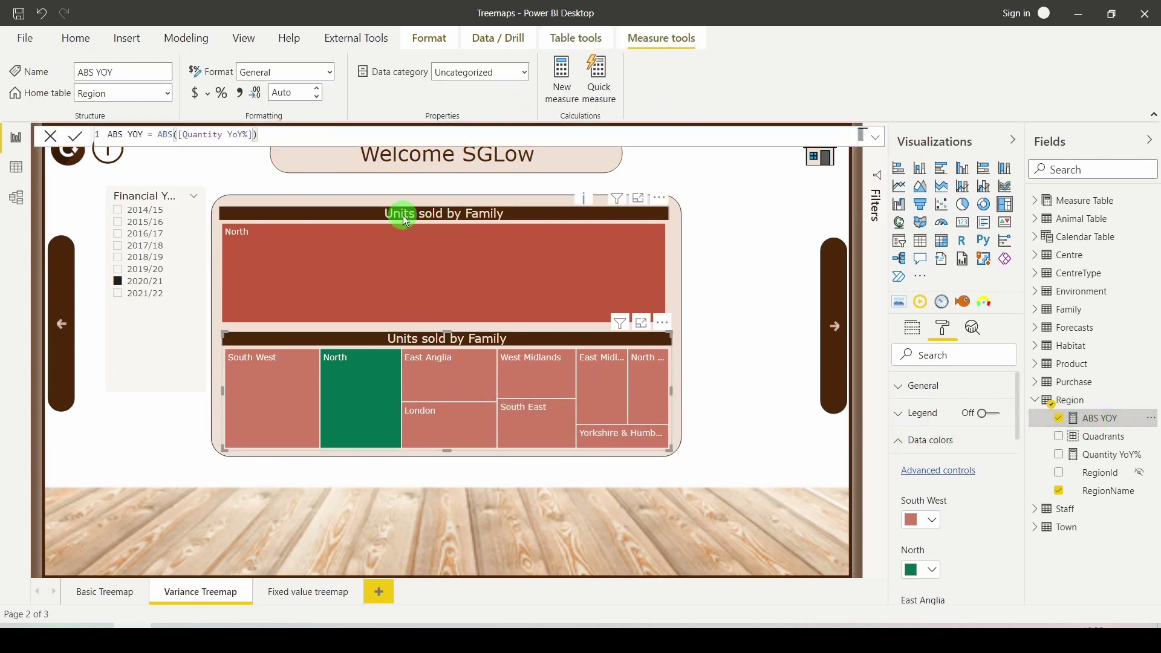
pyautogui.click(223, 97)
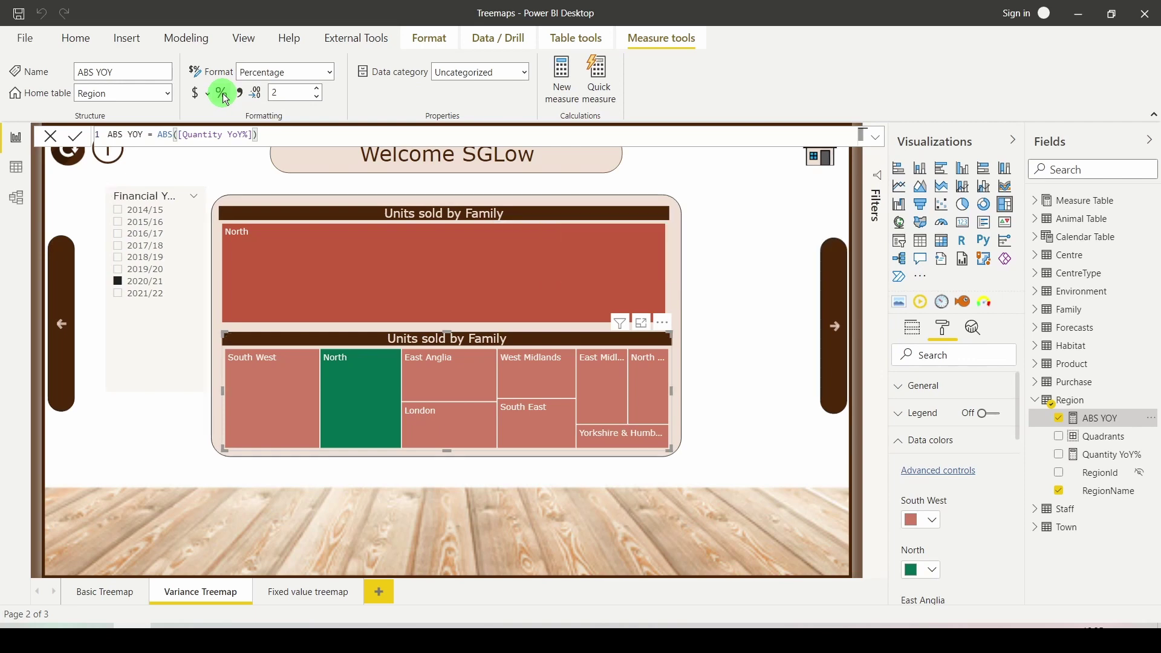
pyautogui.moveTo(286, 383)
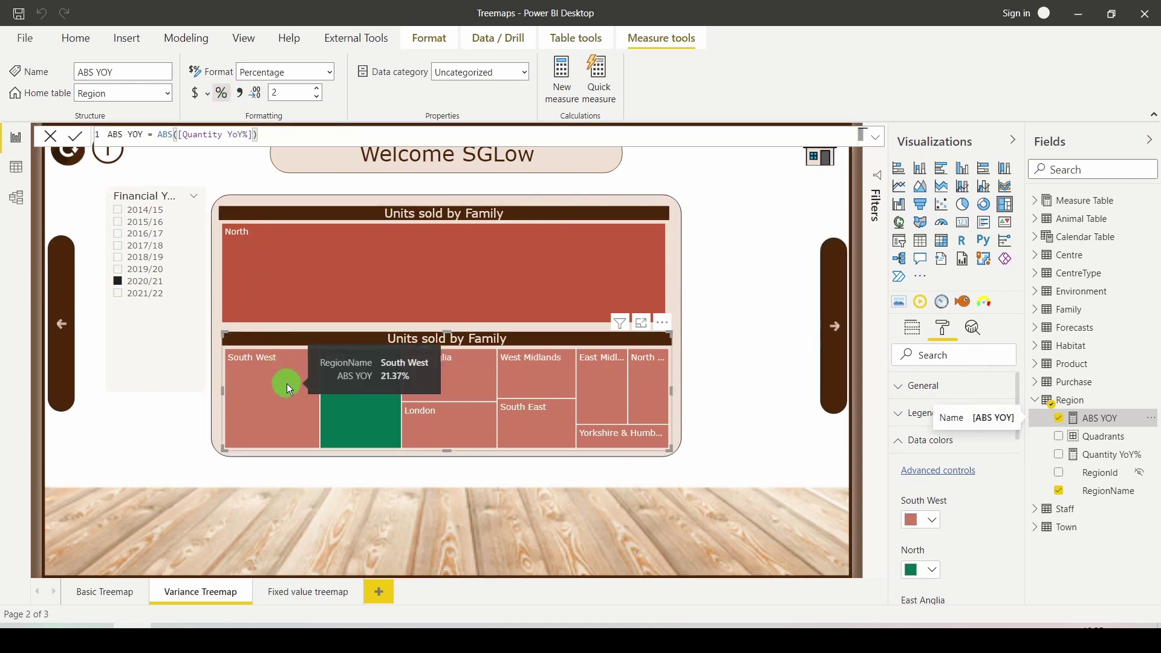
pyautogui.moveTo(441, 421)
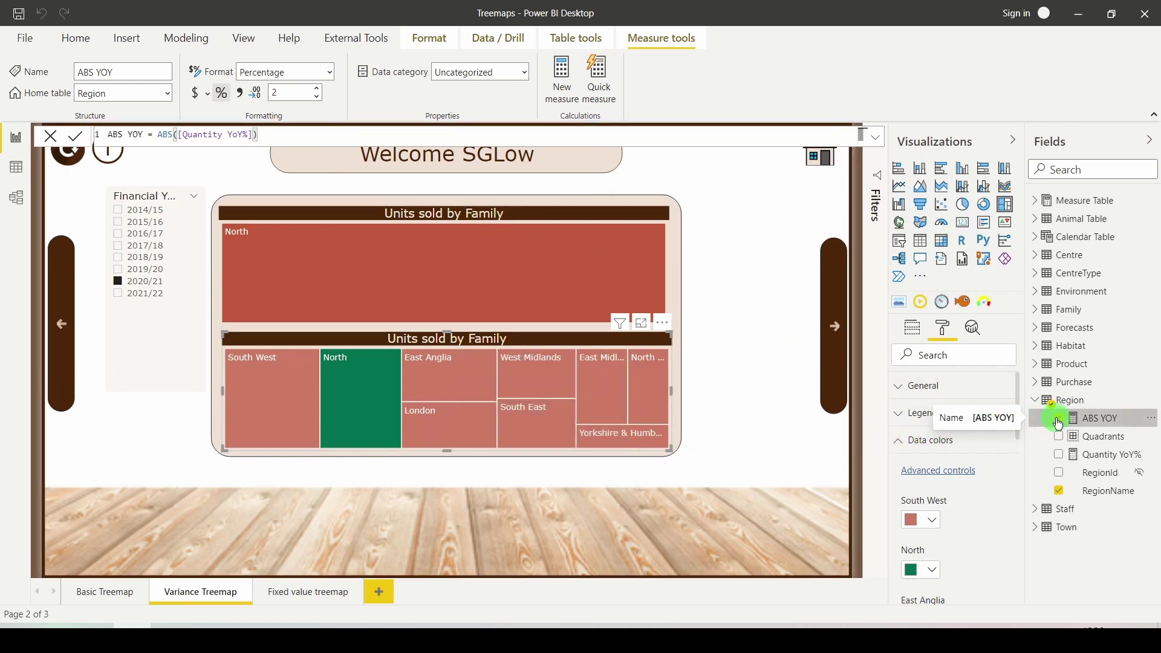
# - Create a new measure in the Region table and fill it with a copy of the full Quantity YoY% formula
pyautogui.click(1106, 466)
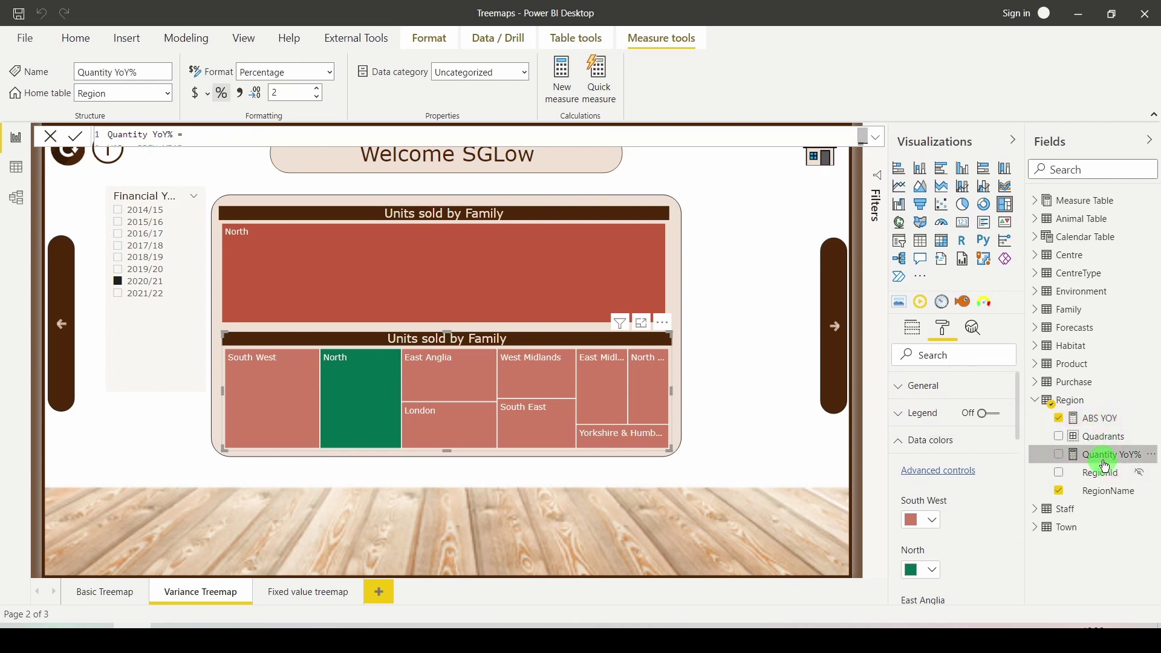
pyautogui.click(877, 143)
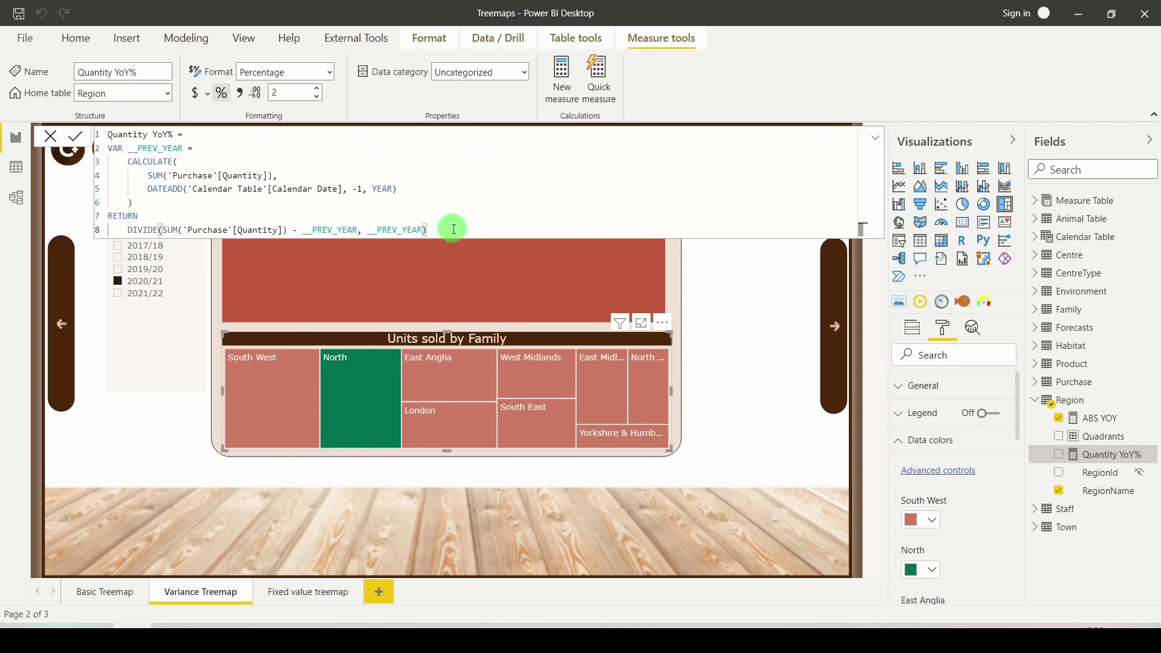
pyautogui.moveTo(454, 229); pyautogui.dragTo(108, 134)
pyautogui.hotkey('ctrl', 'c')
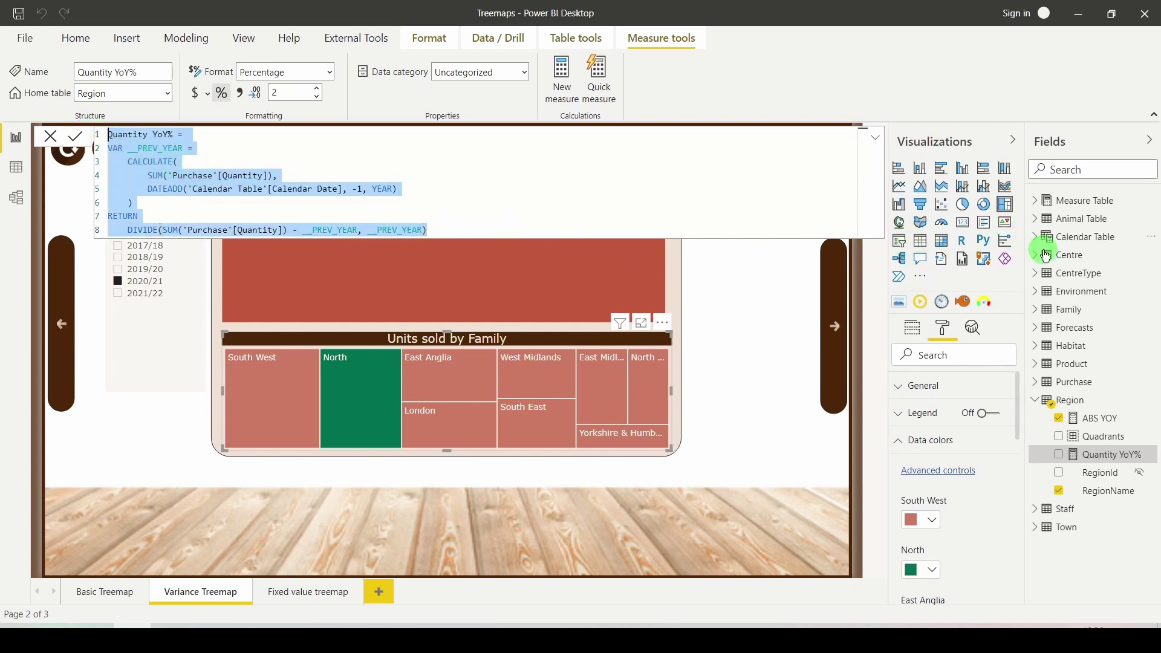
pyautogui.rightClick(1079, 400)
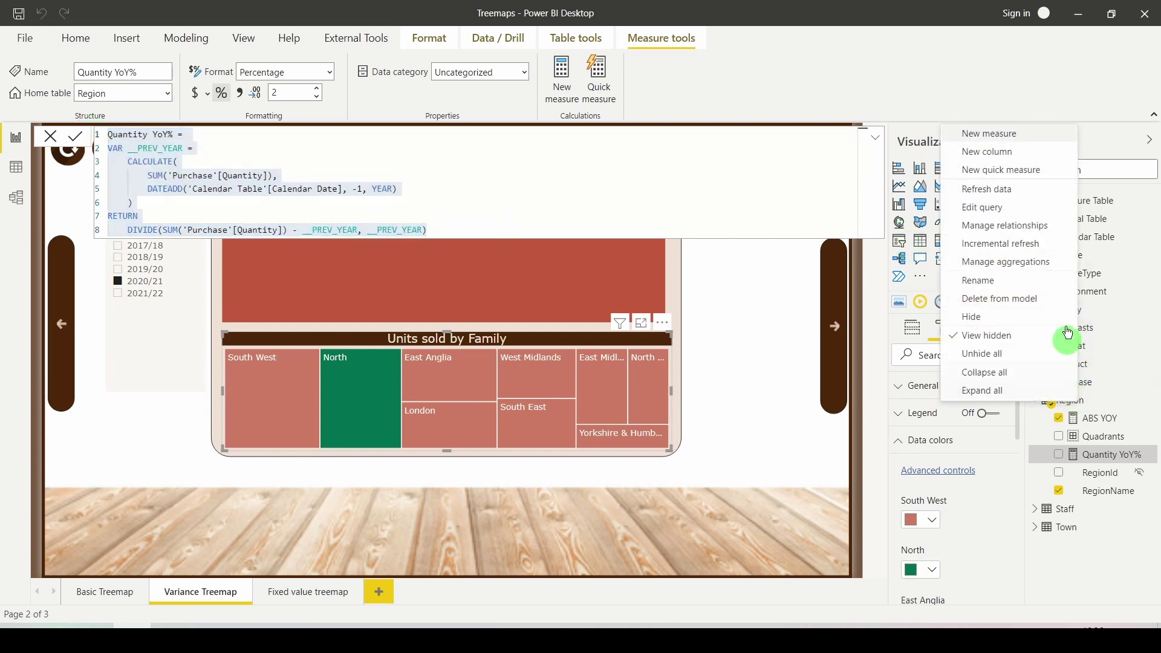
pyautogui.click(1011, 133)
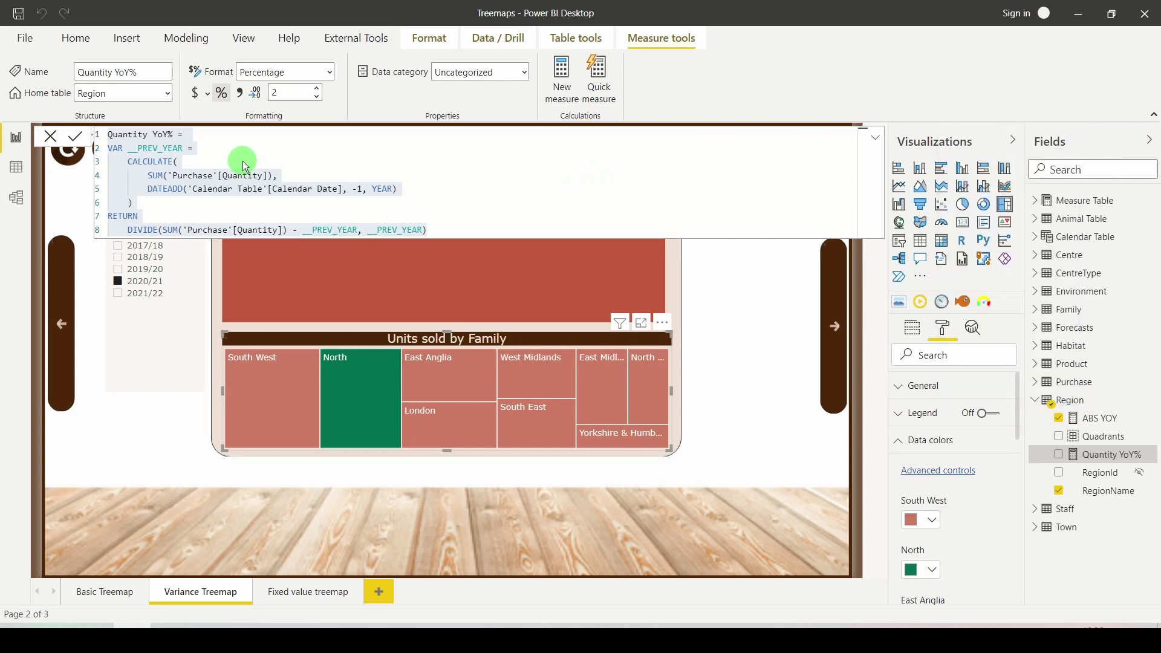
pyautogui.hotkey('ctrl', 'v')
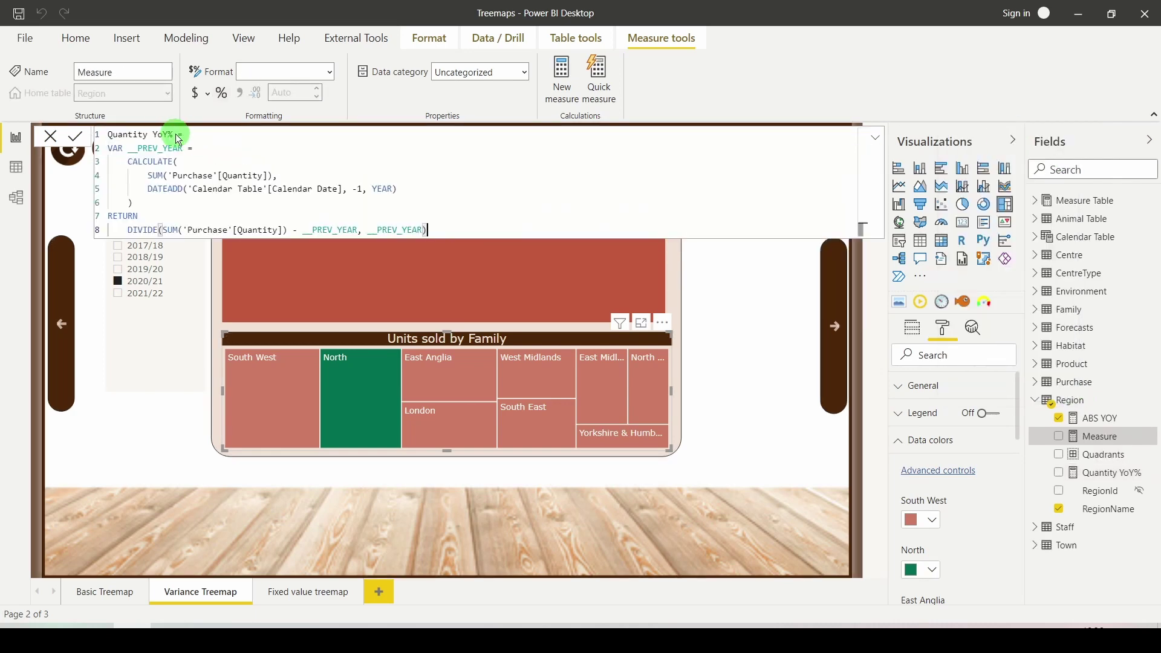
# - Rename the copied measure Quantity YoY and make it return (SUM('Purchase'[Quantity]) - __PREV_YEAR) without the DIVIDE, then commit it
pyautogui.click(175, 139)
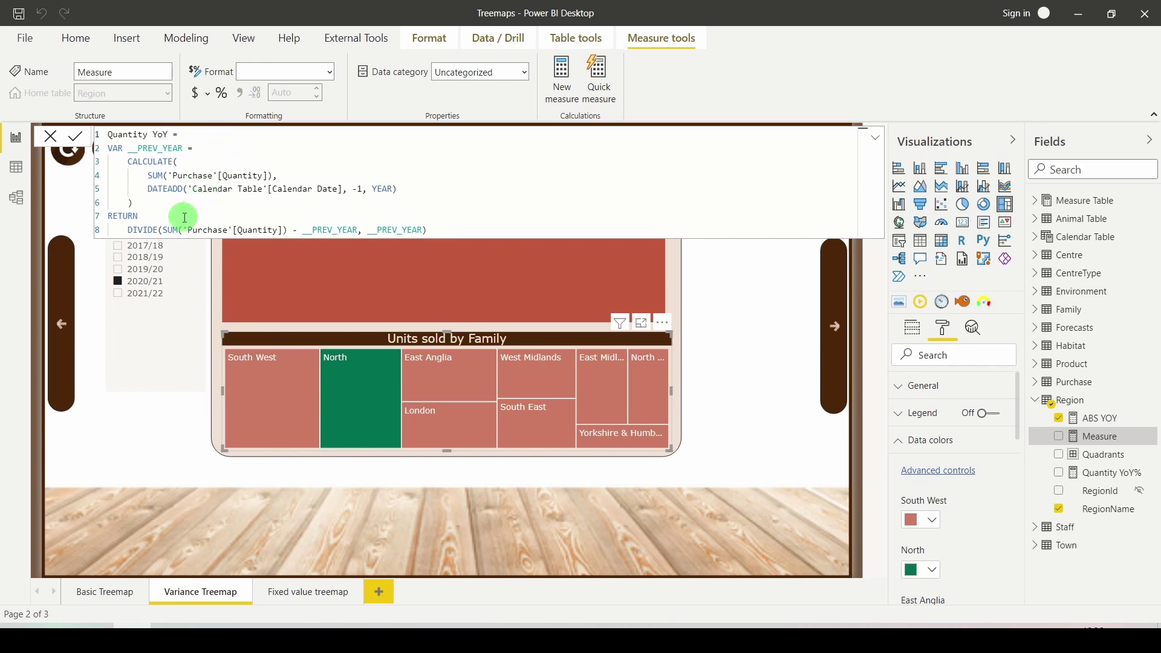
pyautogui.moveTo(127, 229); pyautogui.dragTo(159, 229)
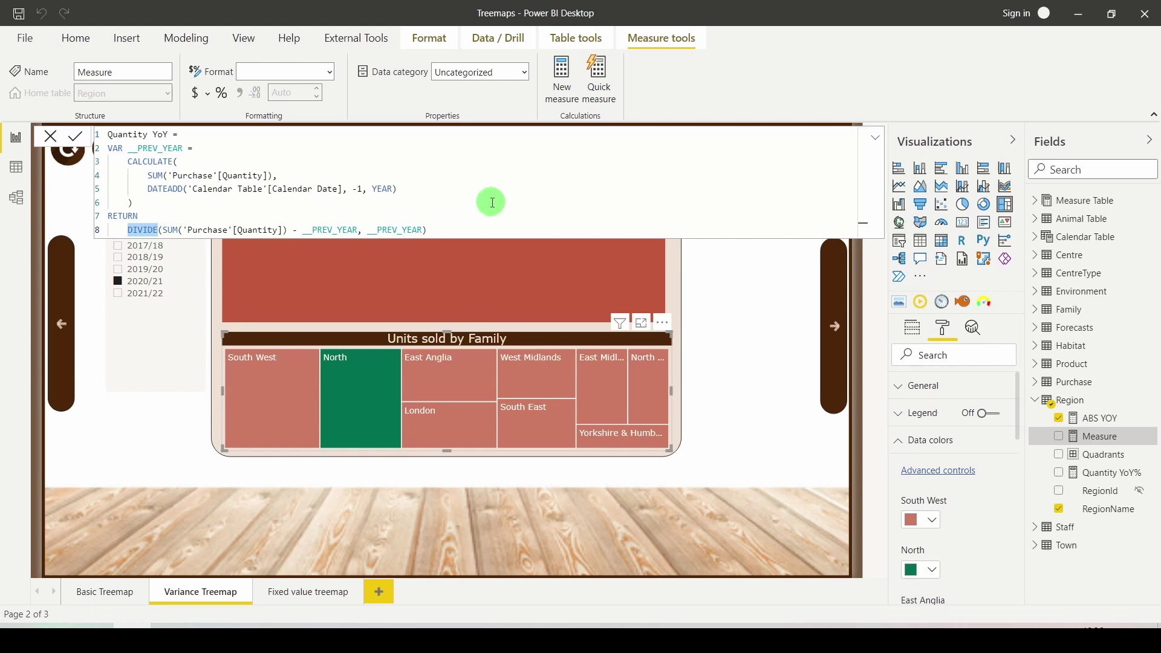
pyautogui.press('Delete')
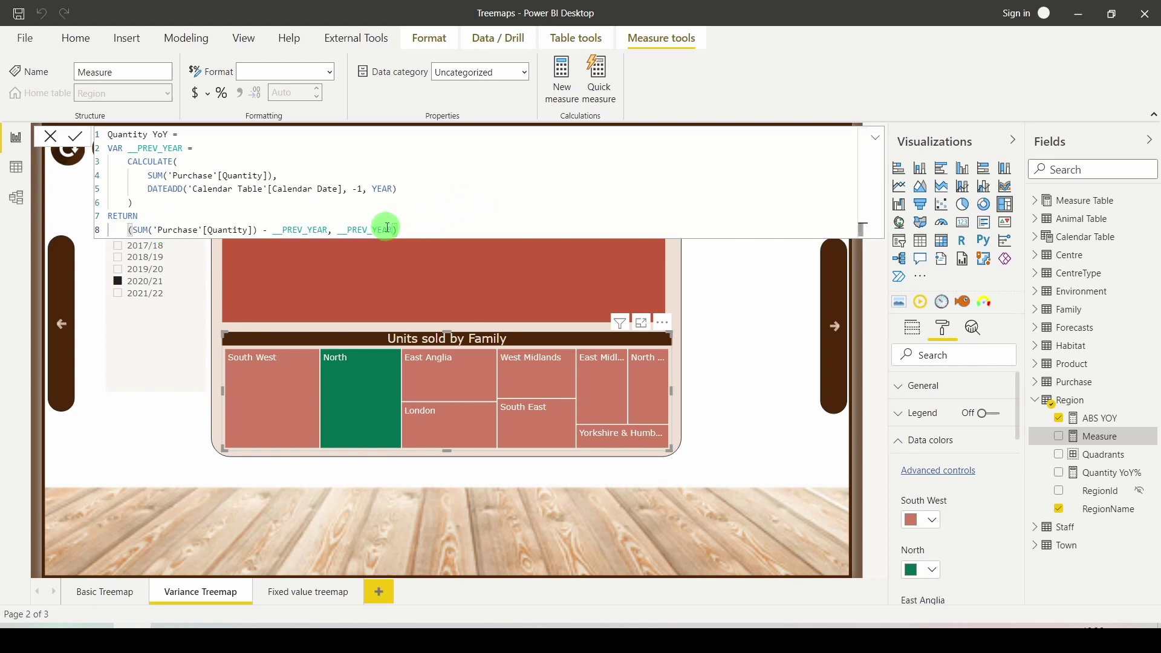
pyautogui.moveTo(329, 231); pyautogui.dragTo(393, 231)
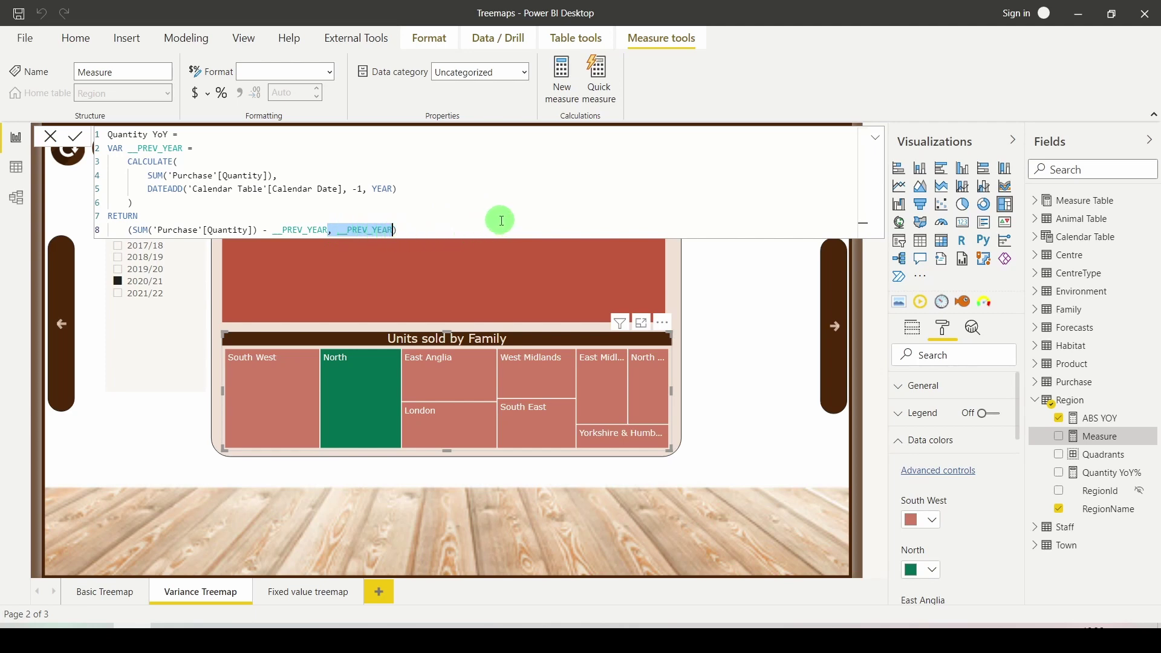
pyautogui.press('BackSpace')
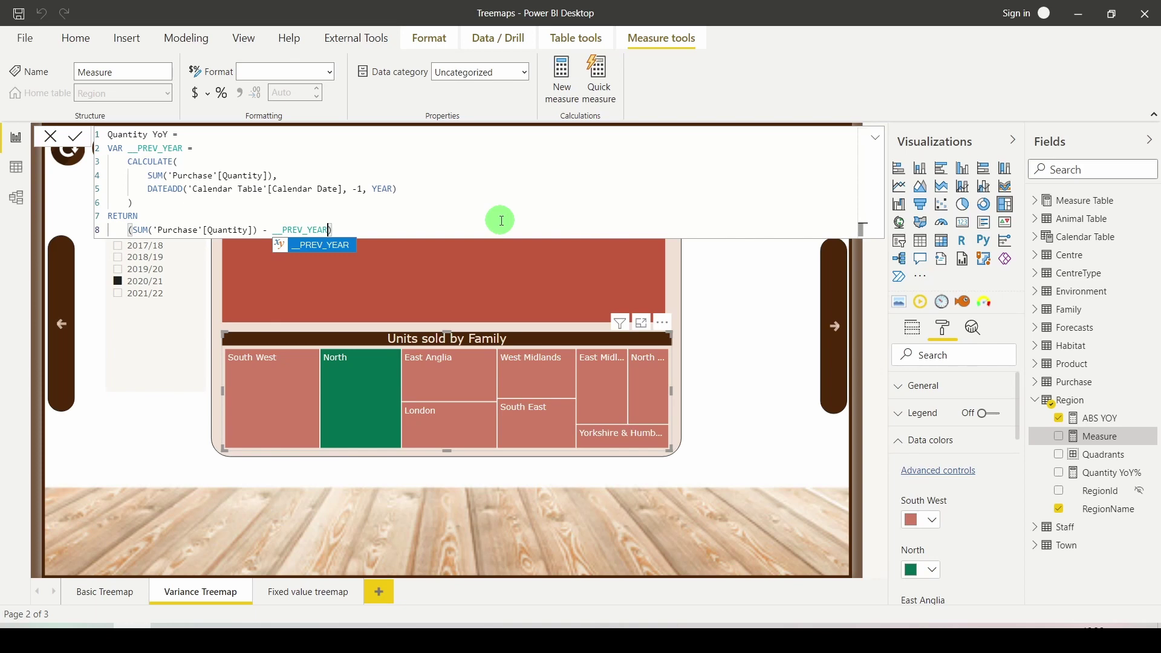
pyautogui.press('Escape')
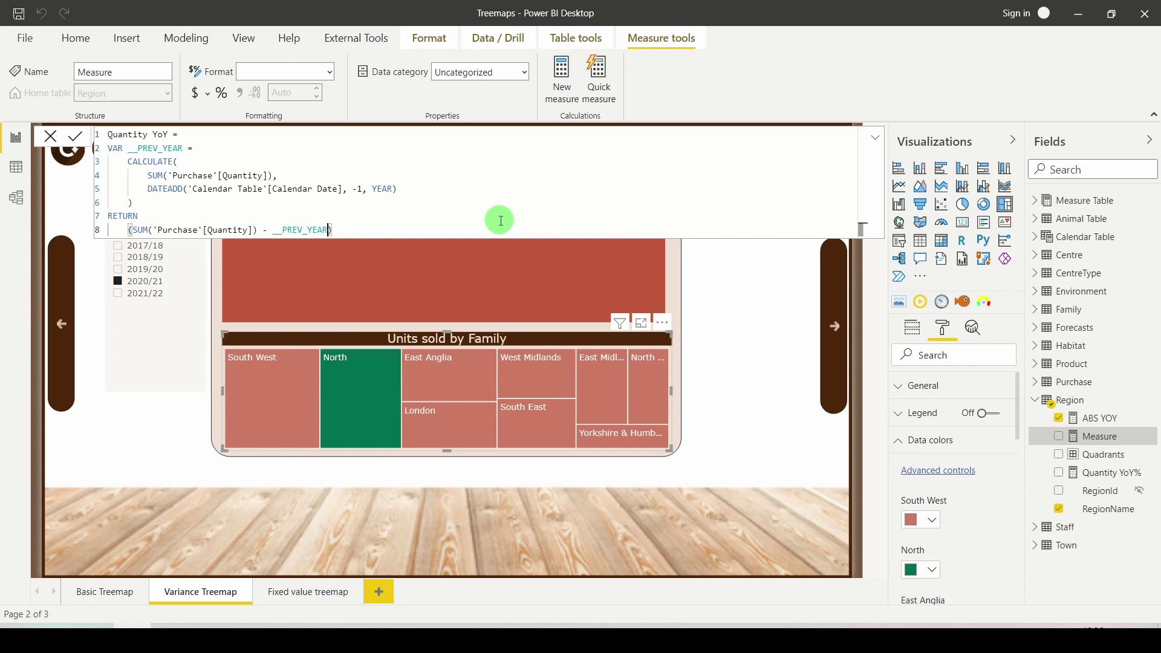
pyautogui.press('Up')
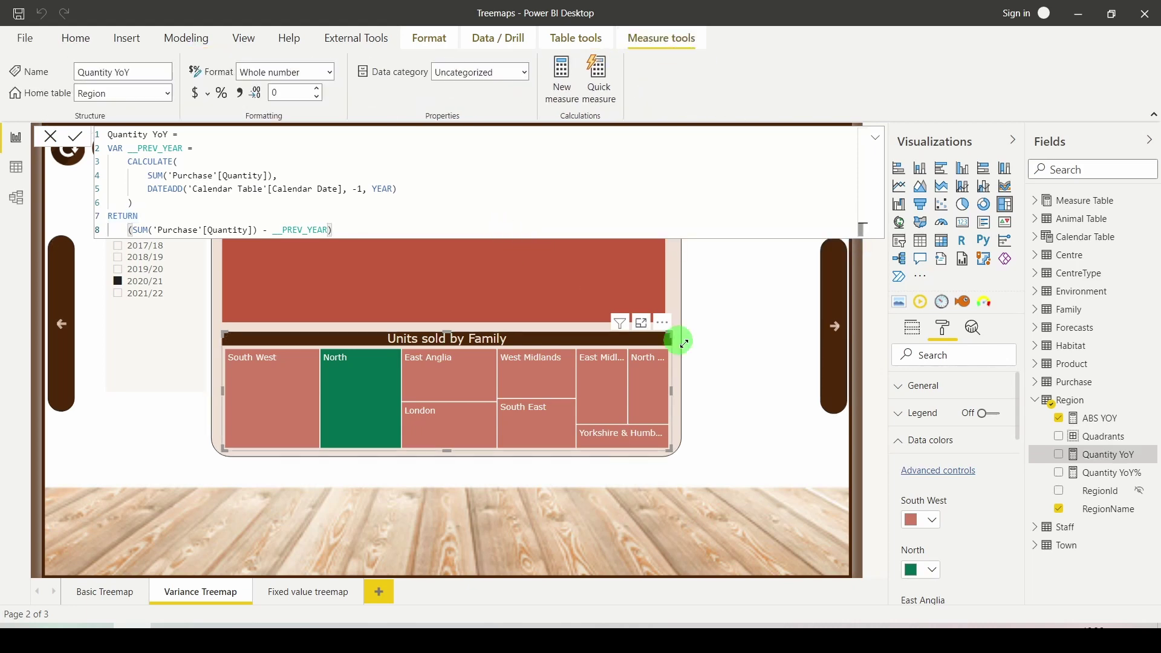
# - Add the Quantity YoY measure to the lower treemap's tooltips and check the tooltips of several regions
pyautogui.click(910, 327)
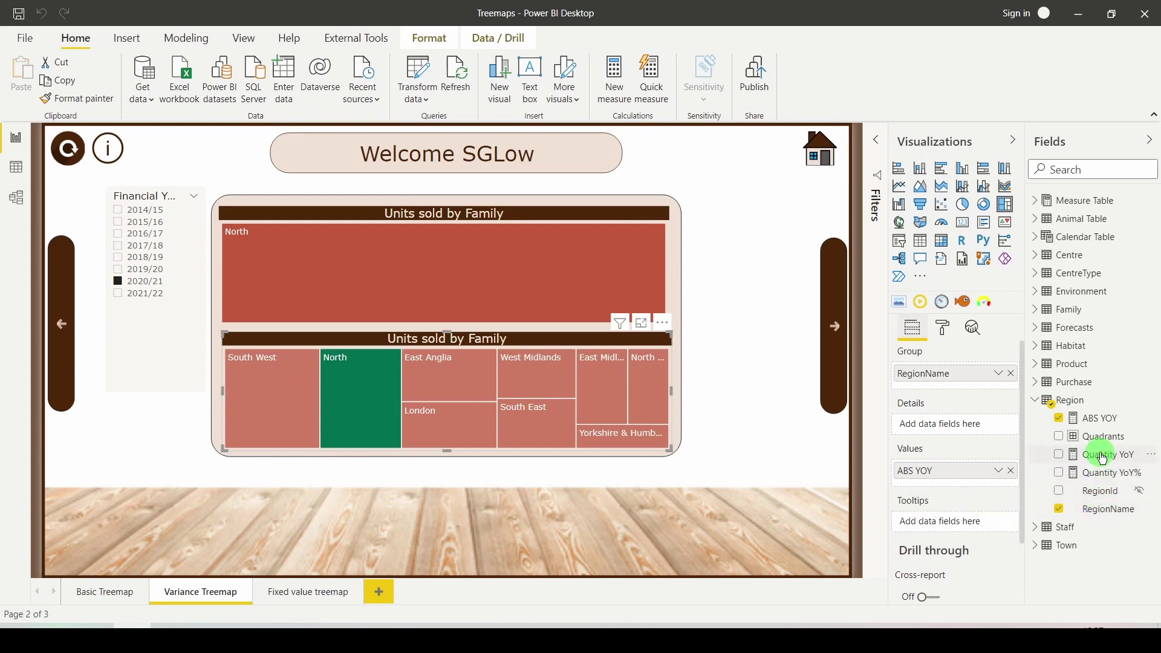
pyautogui.moveTo(1104, 461); pyautogui.dragTo(939, 528)
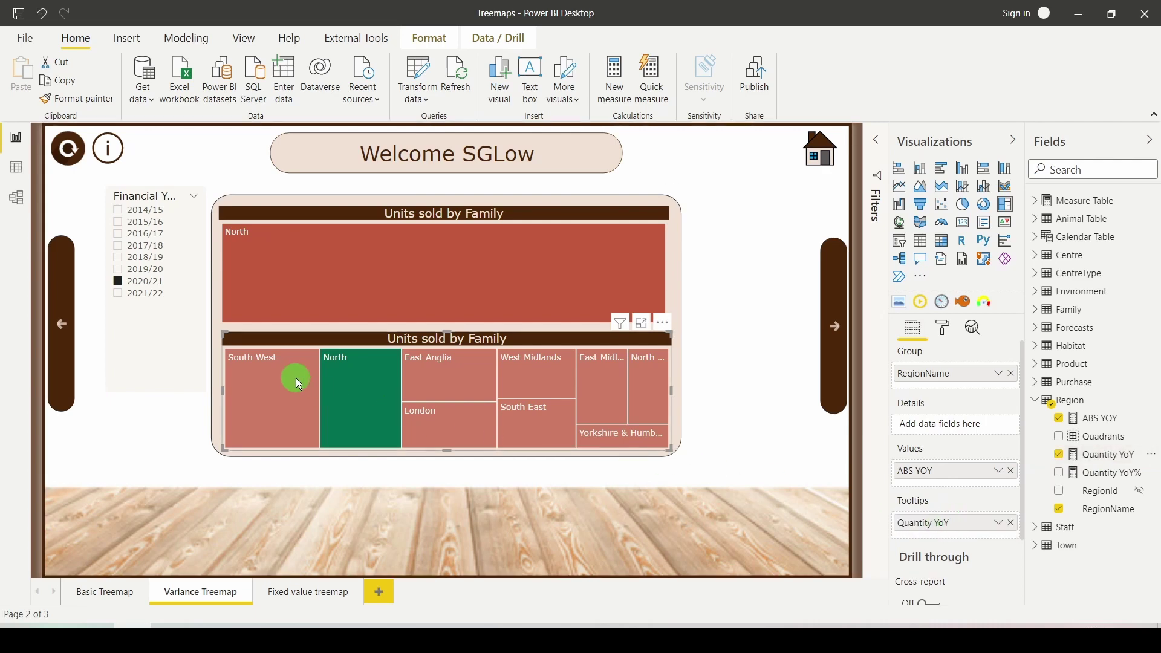
pyautogui.moveTo(282, 373)
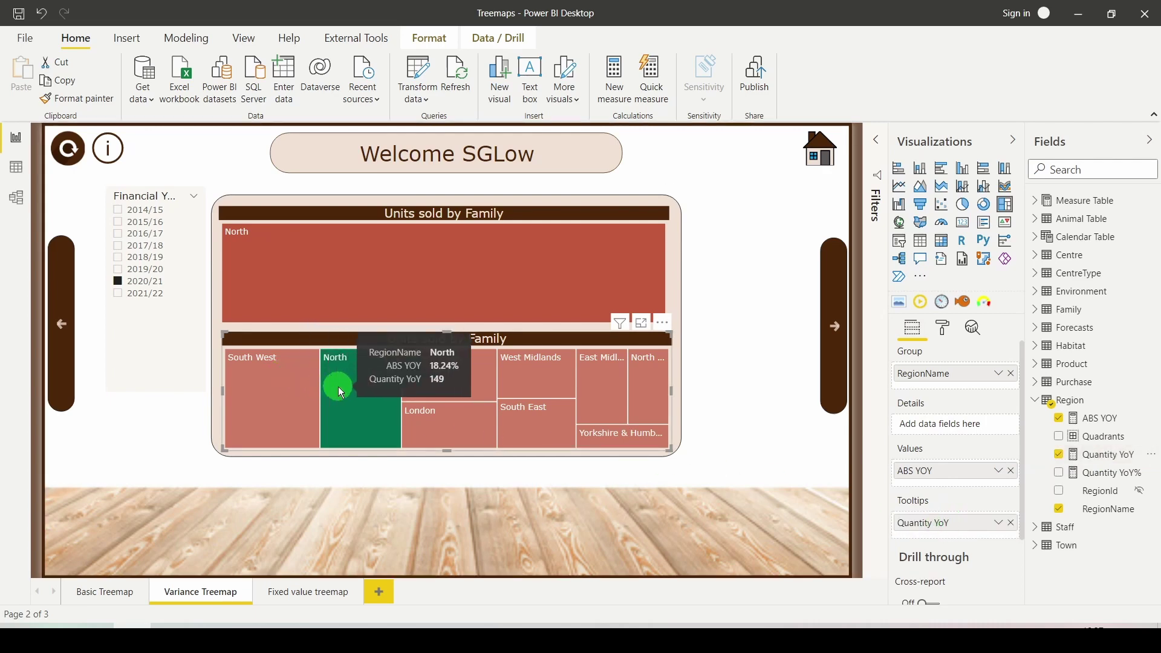
pyautogui.moveTo(415, 381)
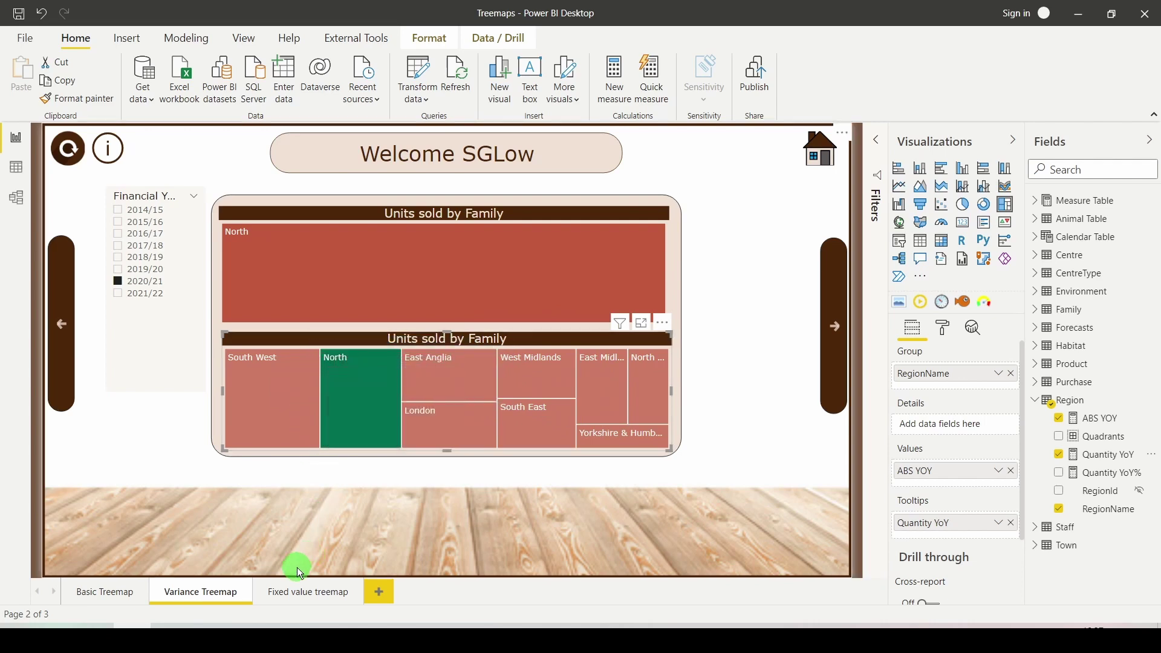
# - On the Fixed value treemap page, duplicate the Units sold by Family treemap and place the copy directly below the original
pyautogui.click(293, 597)
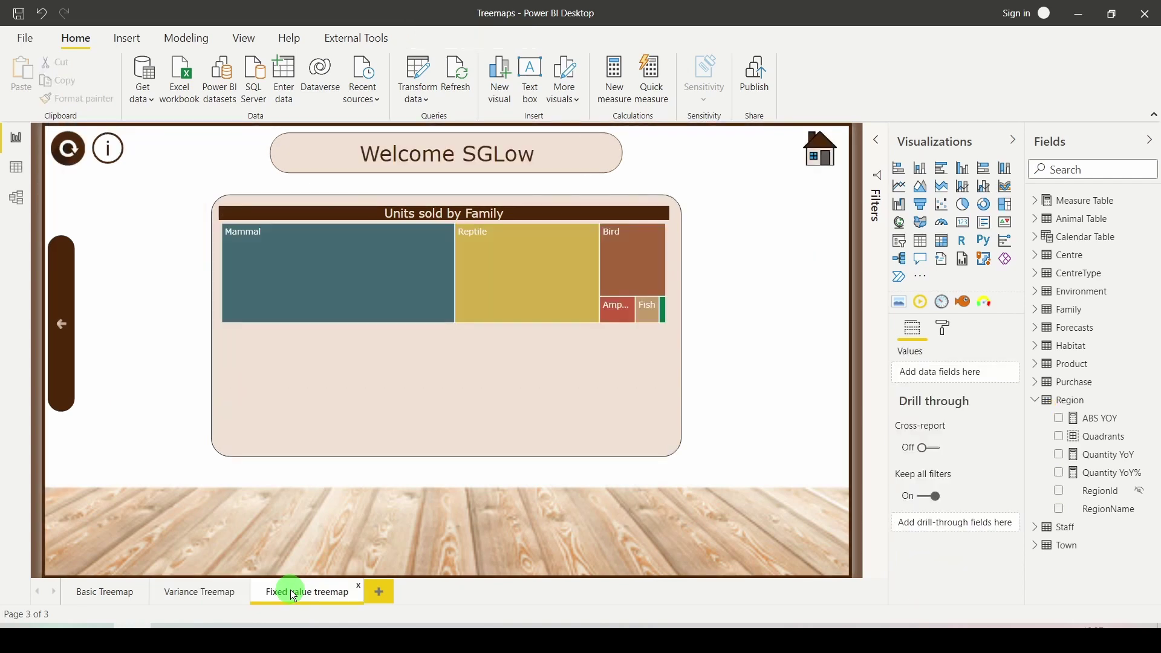
pyautogui.click(373, 215)
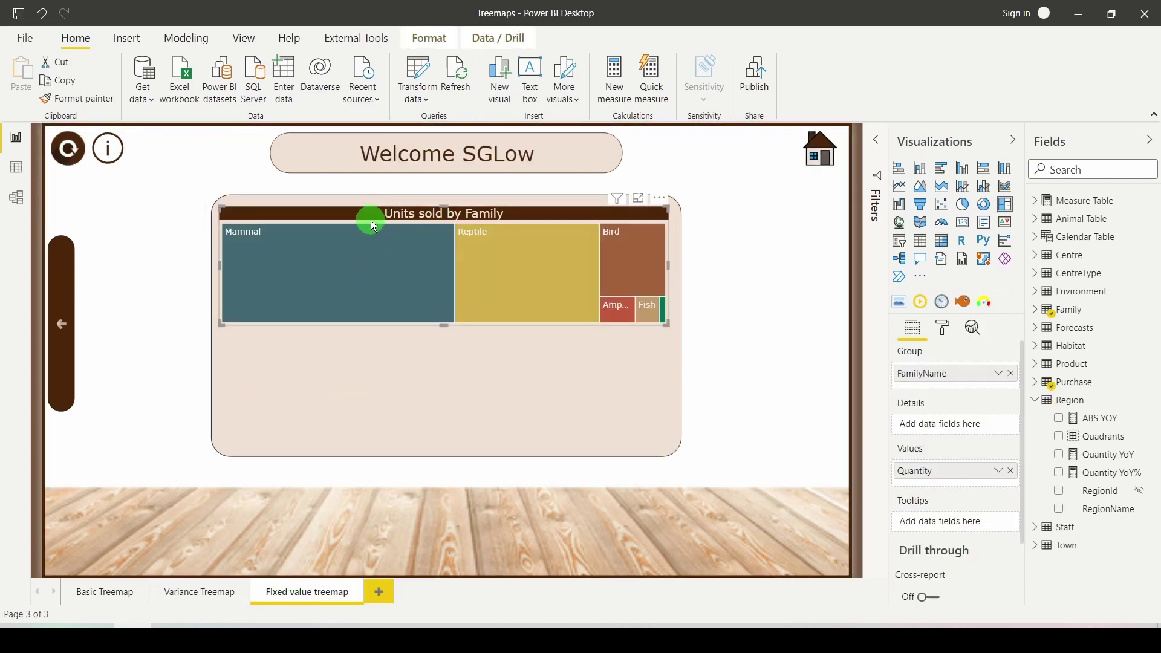
pyautogui.click(364, 261)
pyautogui.click(364, 260)
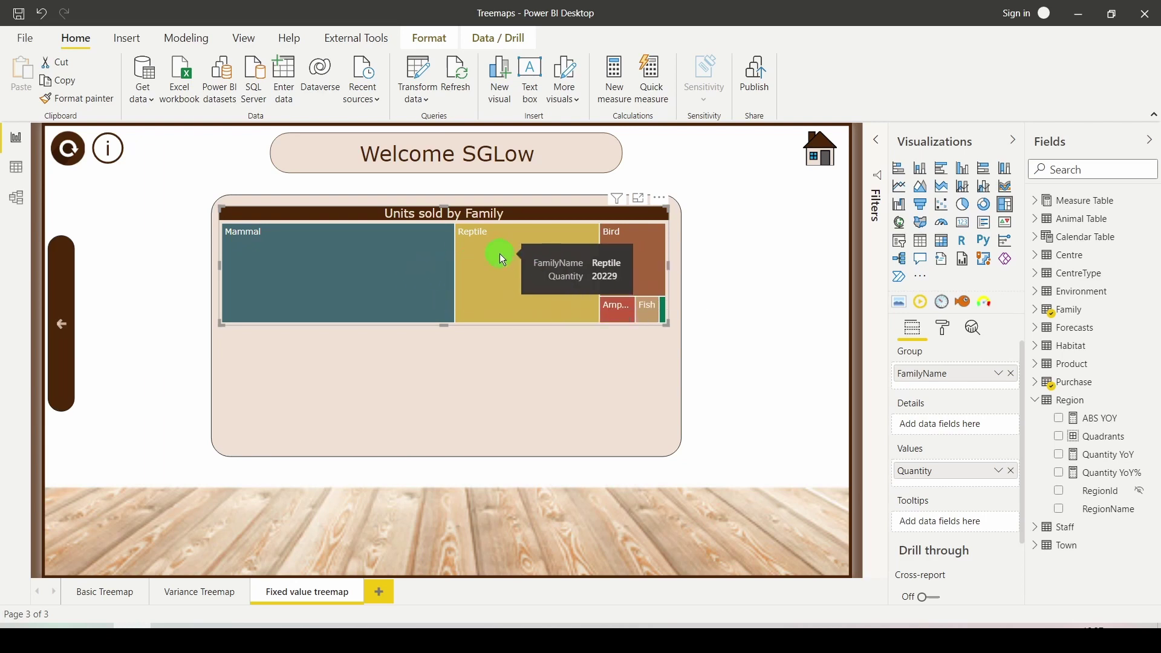
pyautogui.click(499, 231)
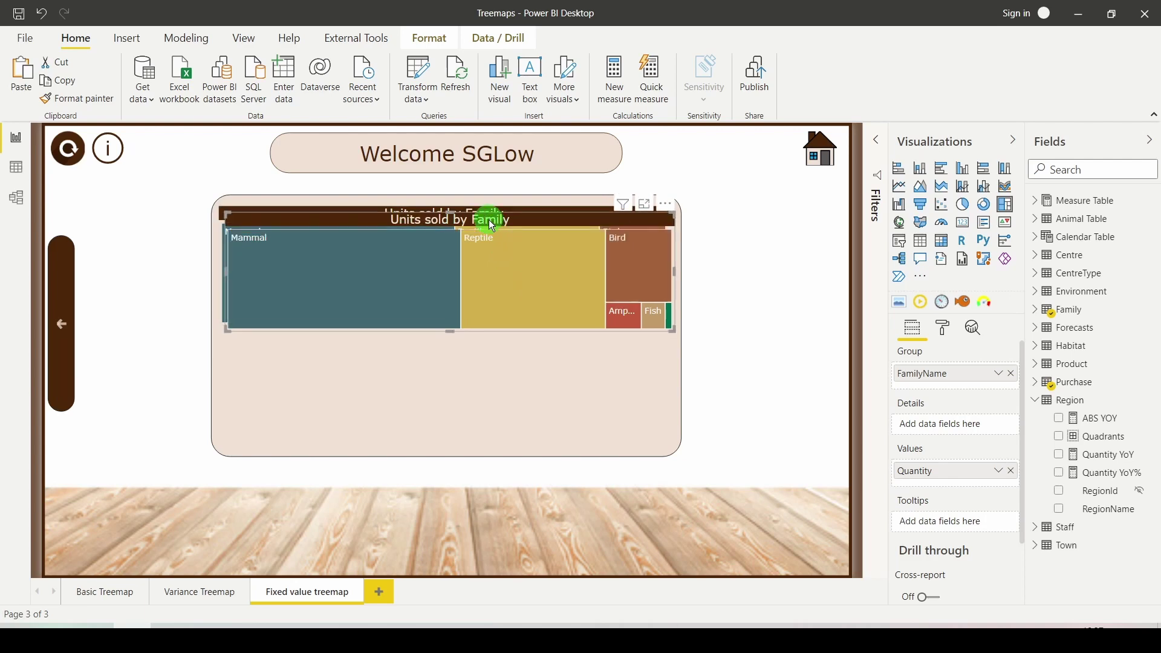
pyautogui.moveTo(489, 219); pyautogui.dragTo(488, 343)
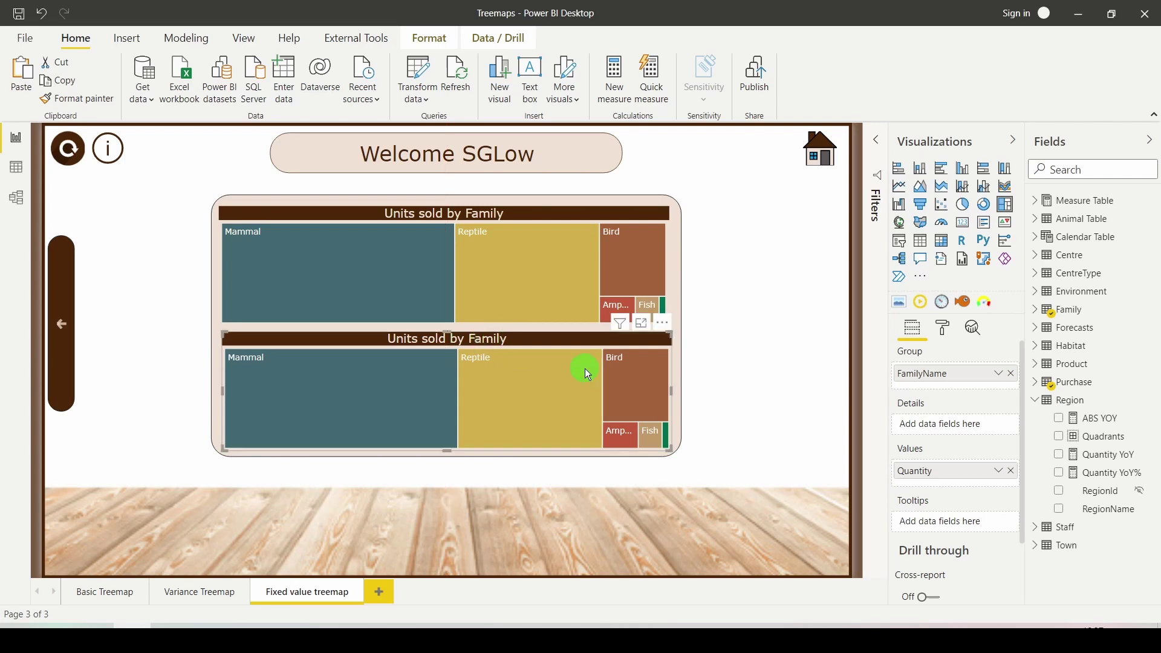
# - Replace Quantity with the count of FamilyName as the lower treemap's values
pyautogui.click(1014, 471)
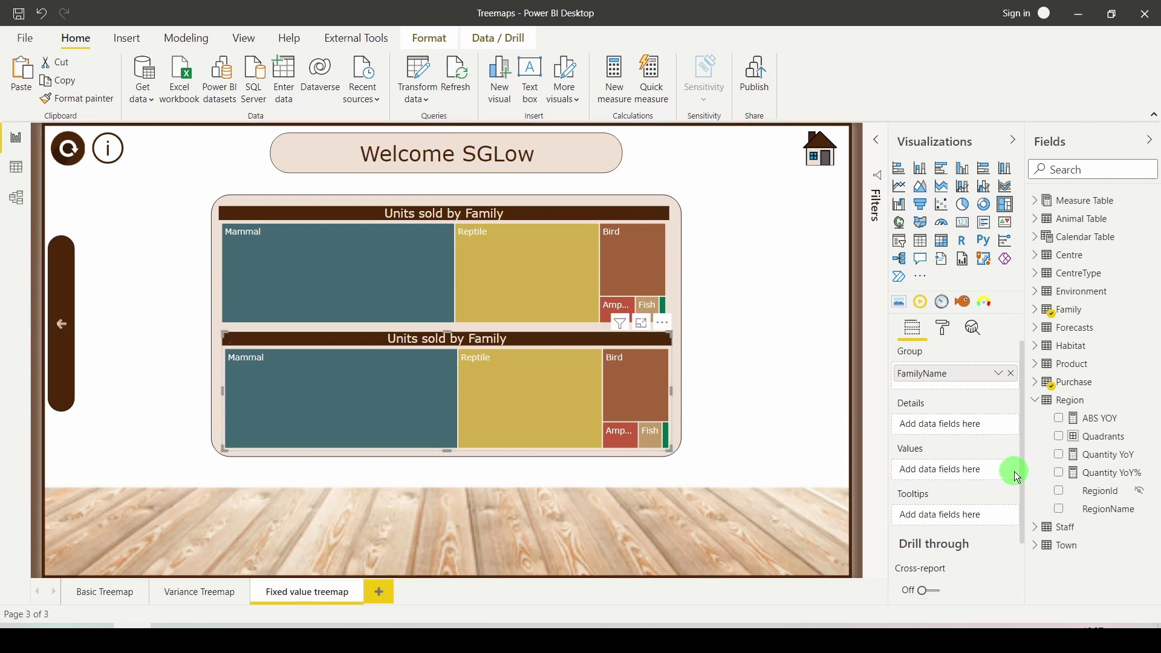
pyautogui.click(1046, 310)
pyautogui.moveTo(1108, 364); pyautogui.dragTo(963, 471)
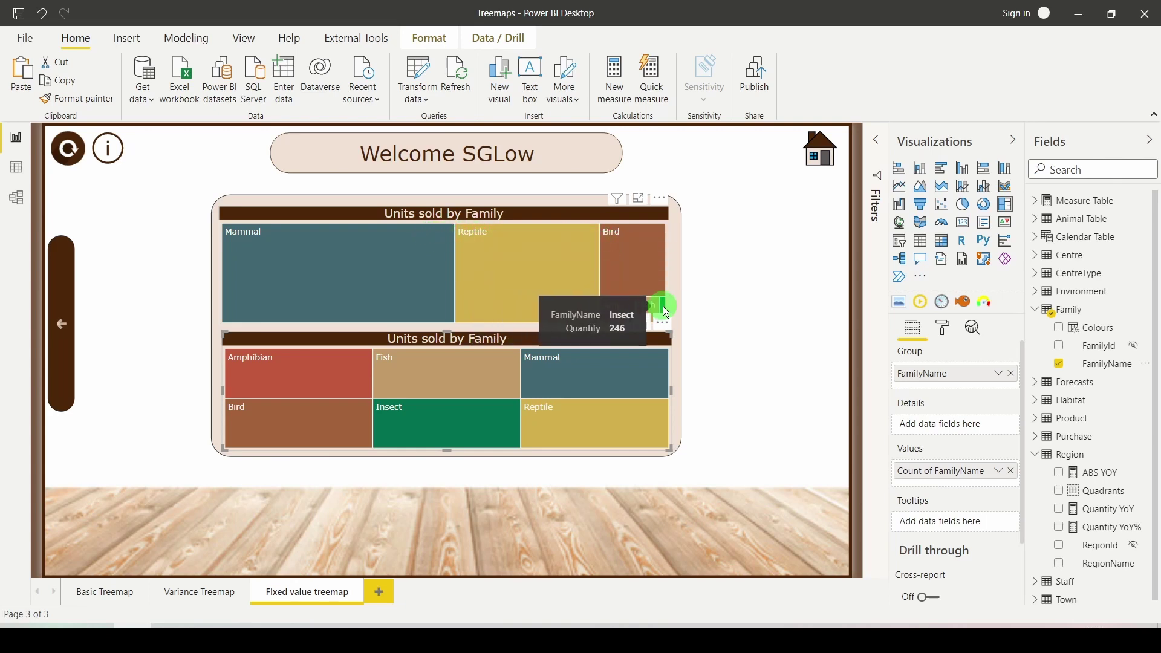
# - Create a new calculated column in the Family table and name it SUM Qty
pyautogui.click(1080, 318)
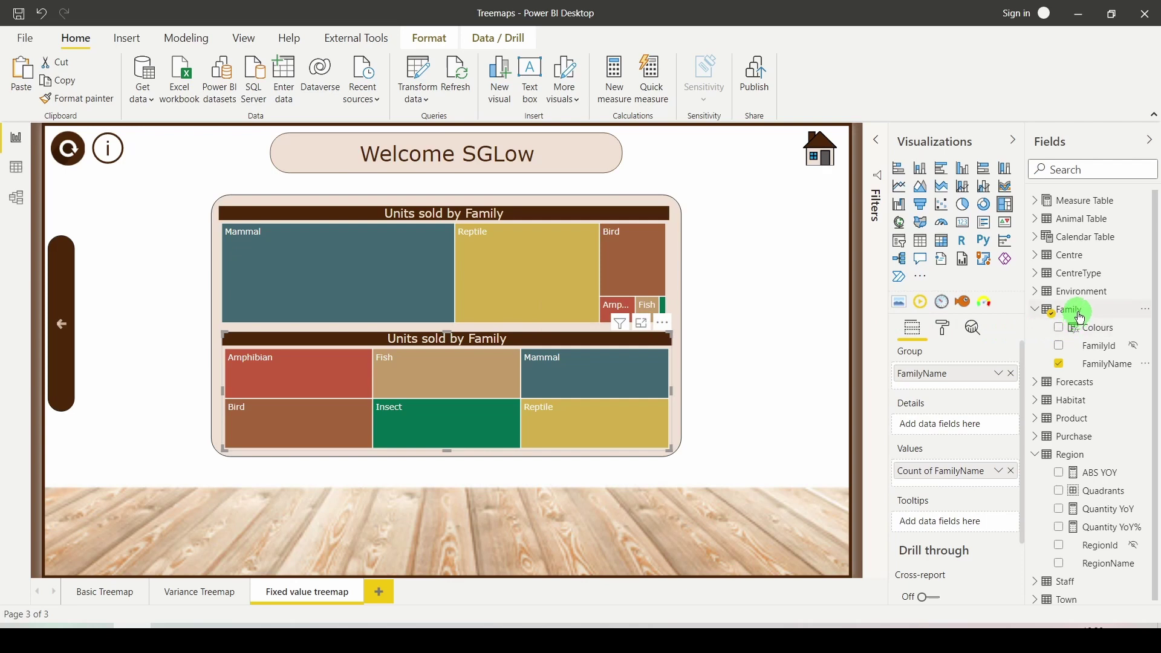
pyautogui.rightClick(1076, 311)
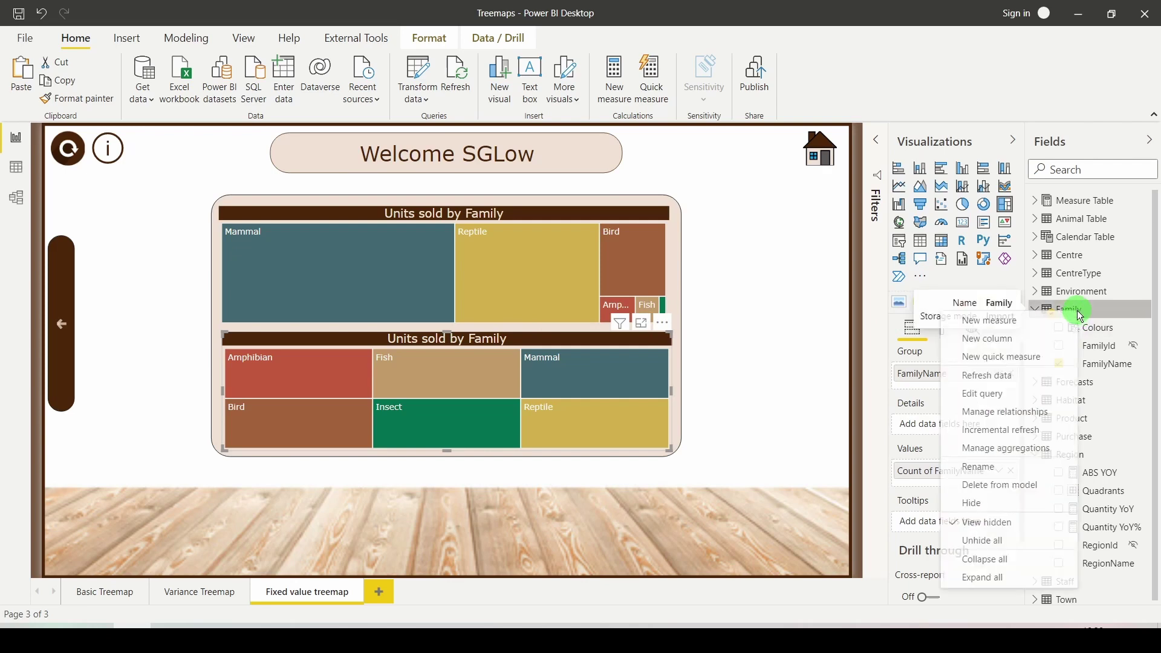
pyautogui.click(1021, 340)
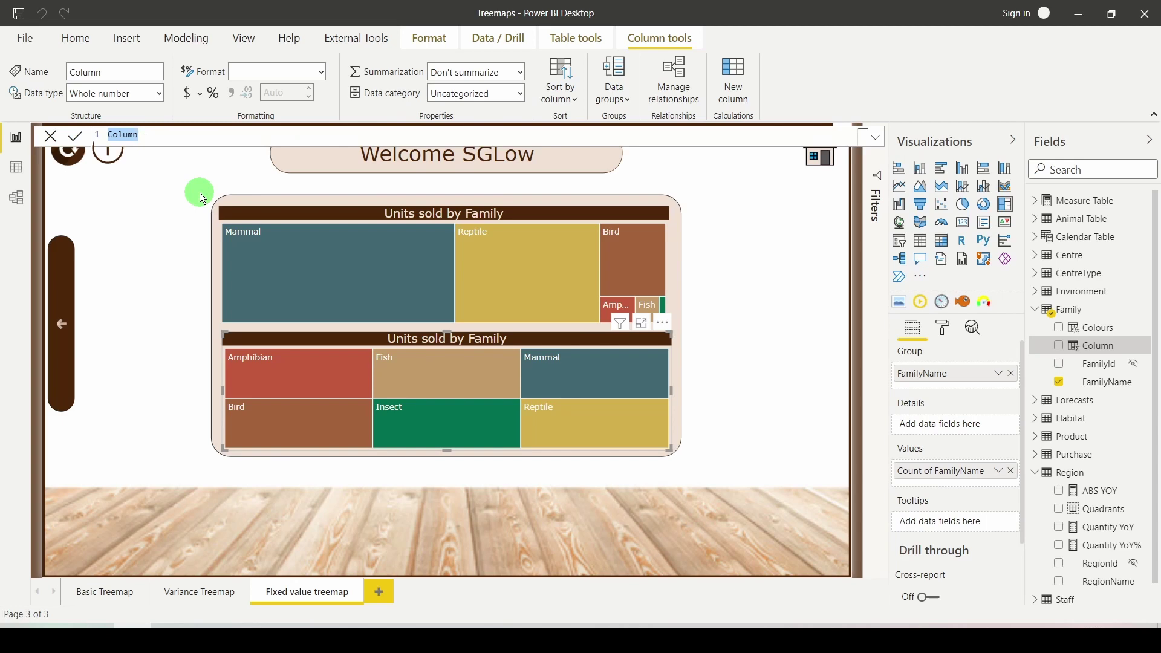
pyautogui.write('SUM Qty')
pyautogui.press('BackSpace')
pyautogui.press('BackSpace')
pyautogui.write('ty')
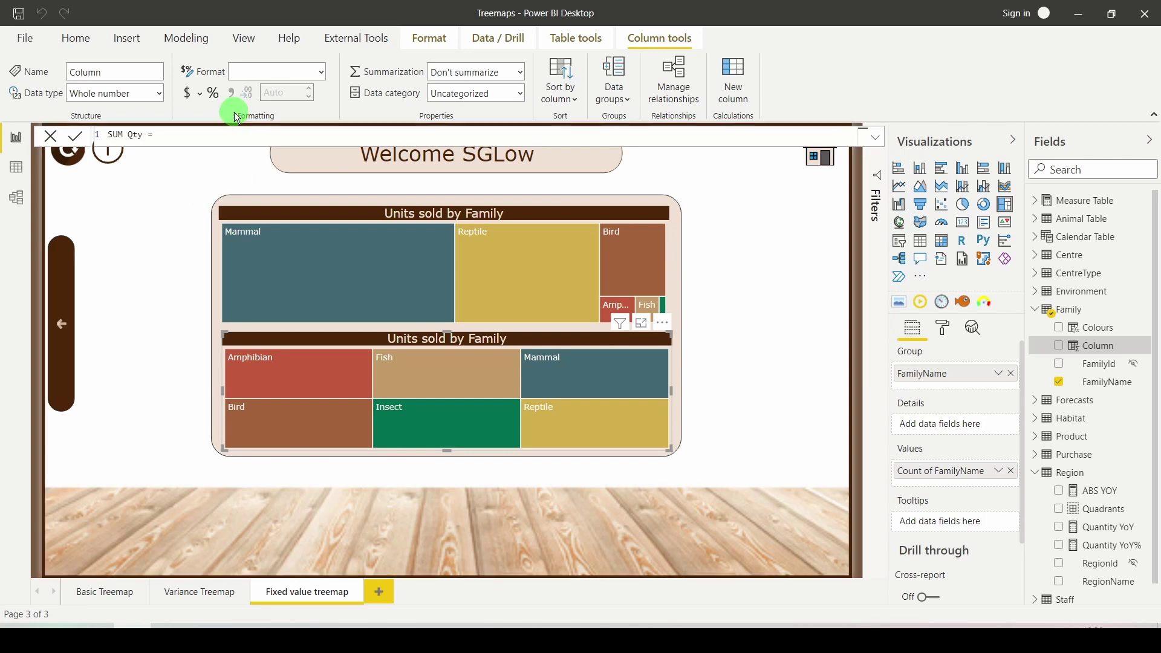
# - Enter SUM(Purchase[Quantity]) as the expression of the SUM Qty column
pyautogui.click(215, 137)
pyautogui.write('SUM(Qua')
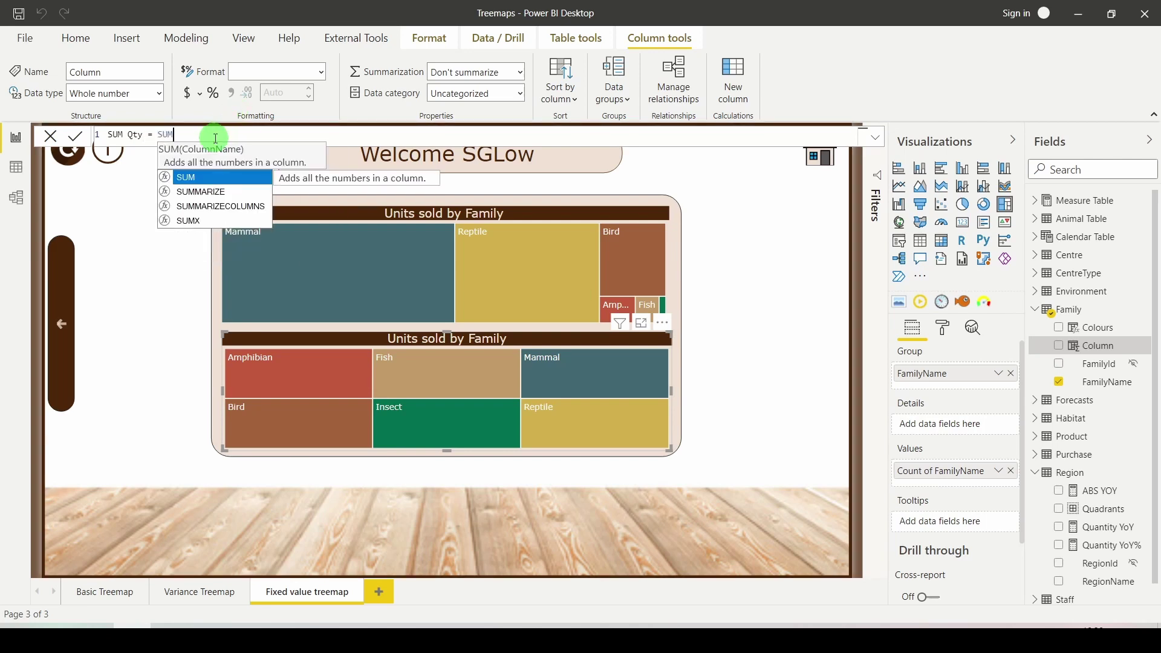
pyautogui.press('Tab')
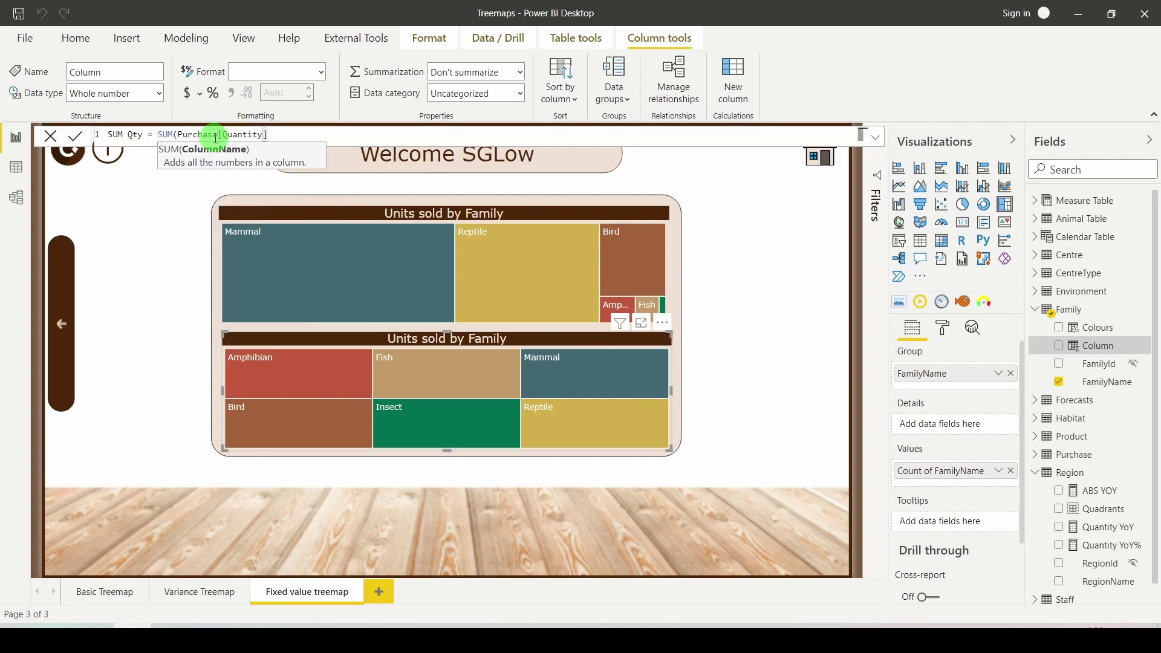
pyautogui.write(')')
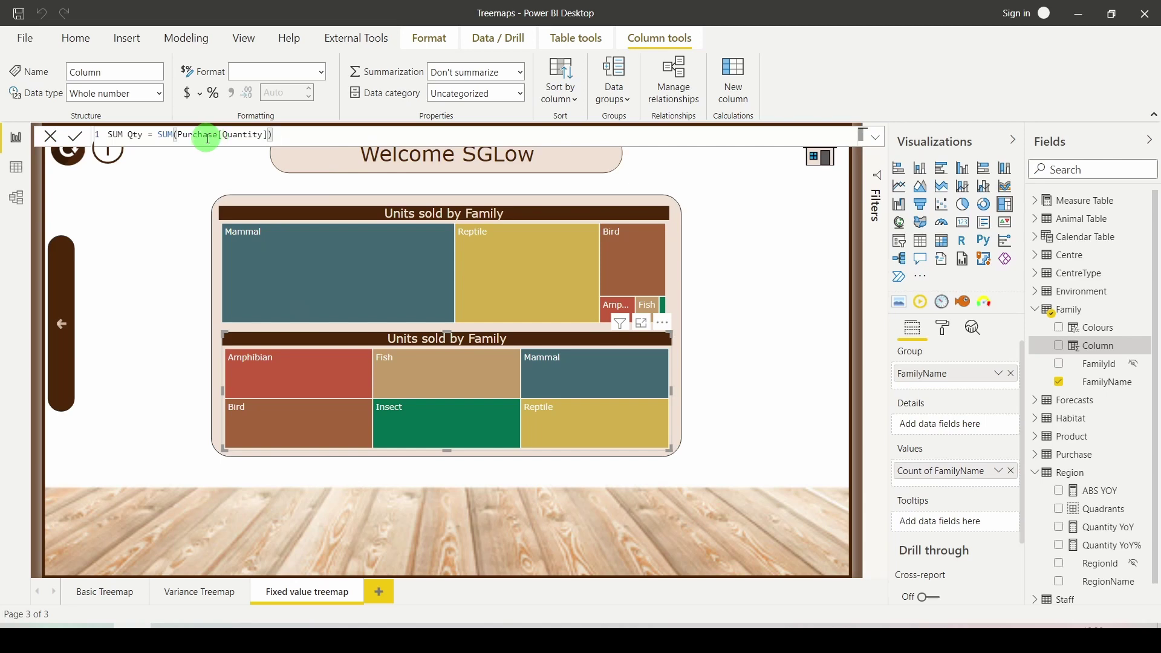
# - Wrap the SUM Qty expression in CALCULATE, giving CALCULATE(SUM(Purchase[Quantity])), and commit the column
pyautogui.moveTo(157, 134)
pyautogui.mouseDown()
pyautogui.moveTo(287, 145)
pyautogui.moveTo(160, 137)
pyautogui.mouseUp()
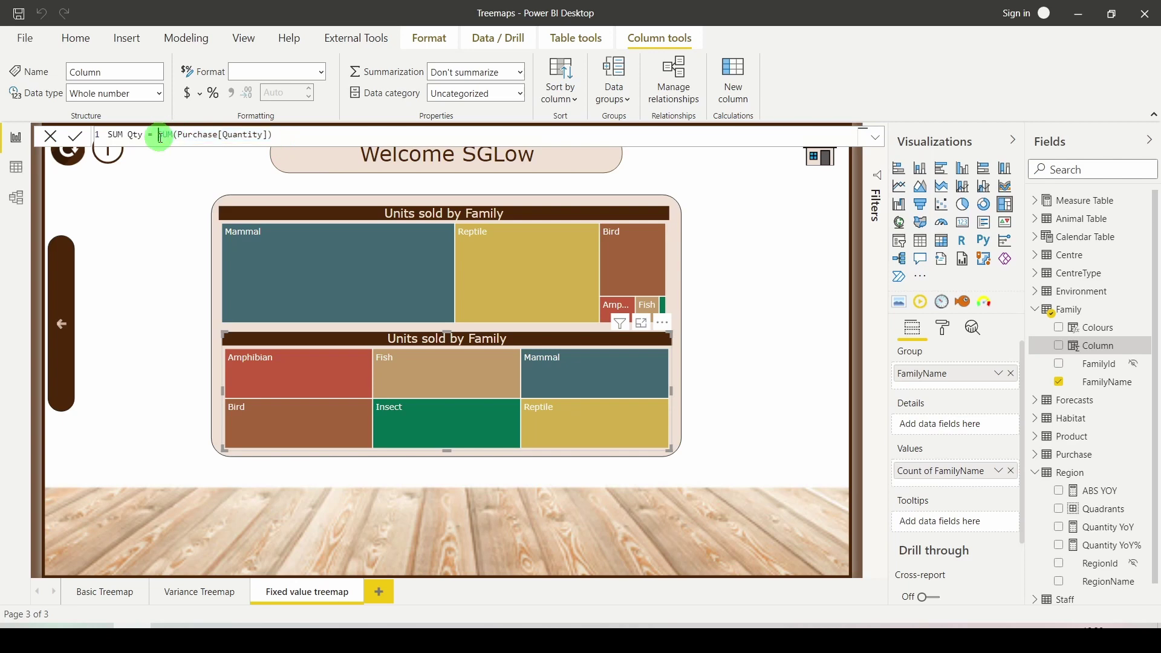
pyautogui.write('CAL')
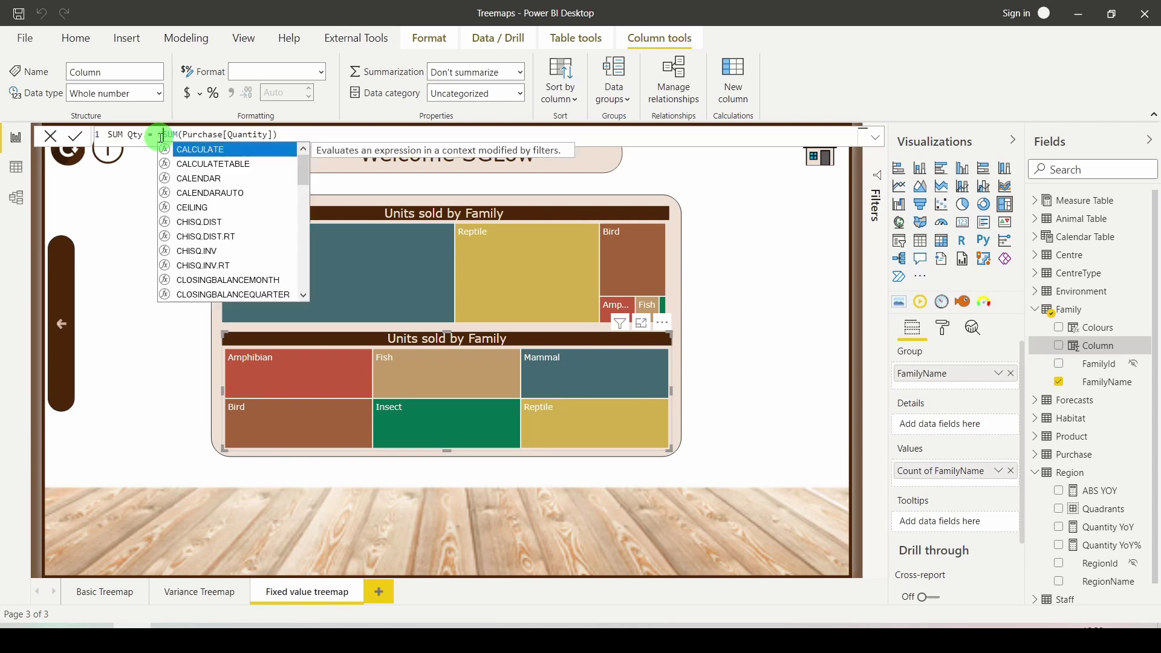
pyautogui.press('Tab')
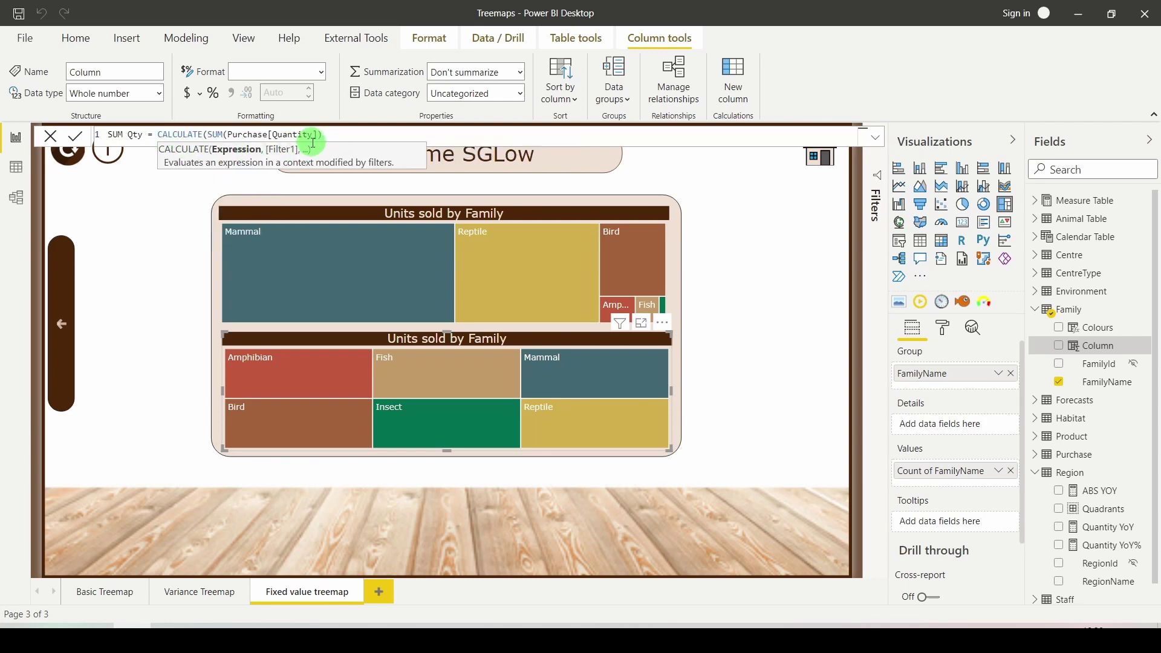
pyautogui.click(333, 134)
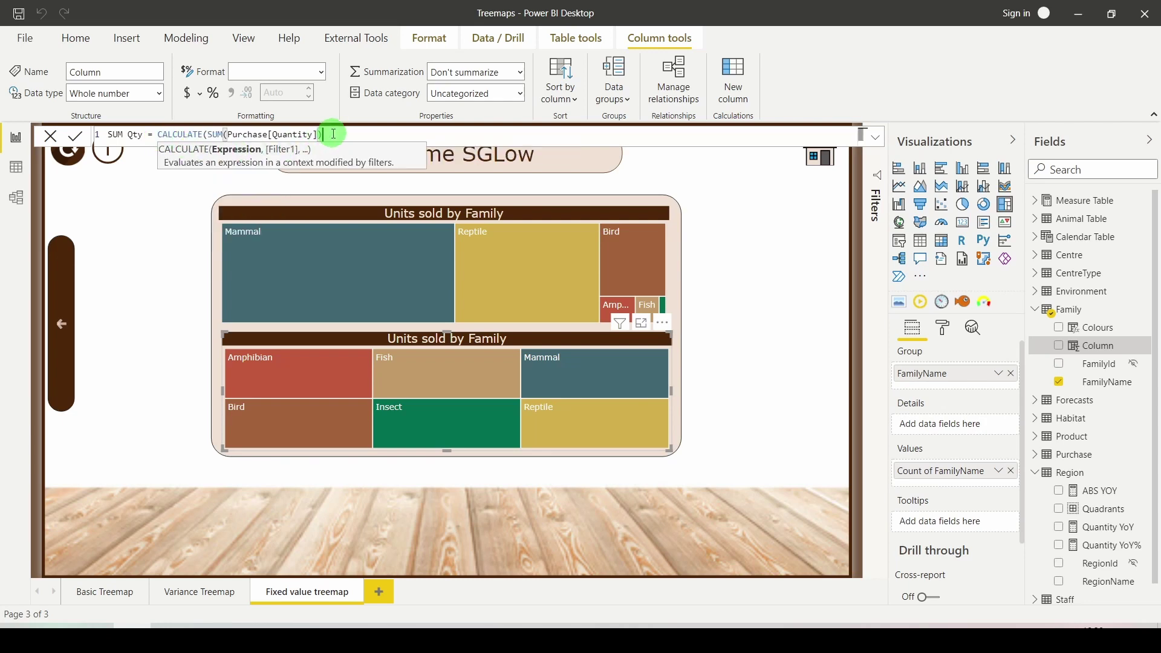
pyautogui.write(')')
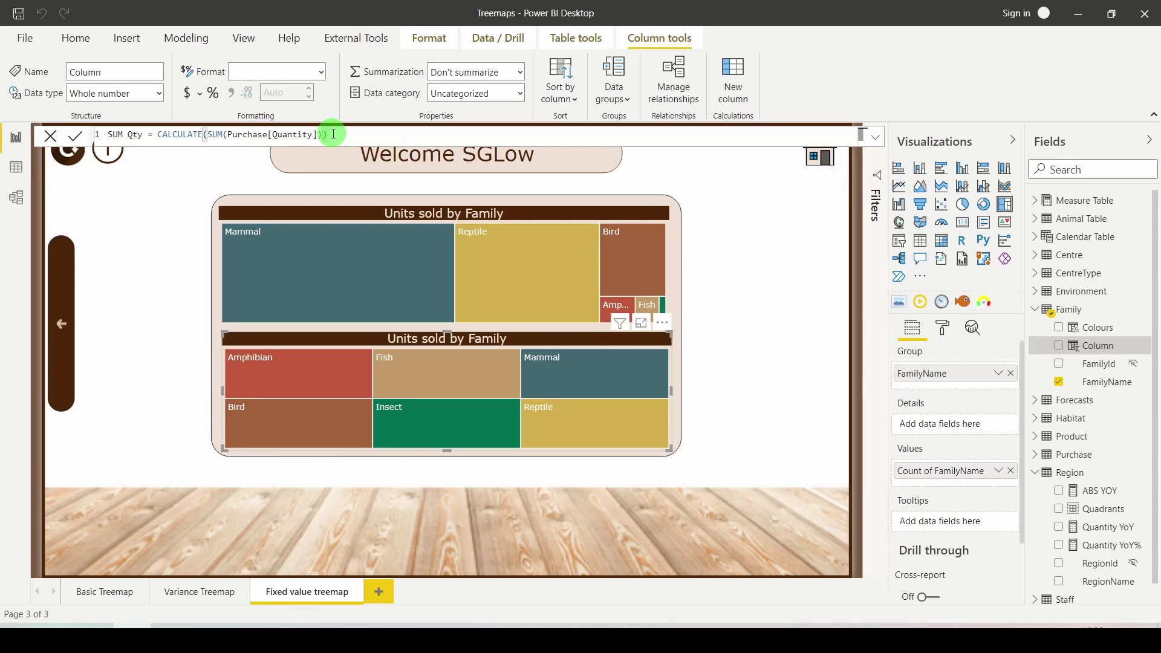
pyautogui.press('Return')
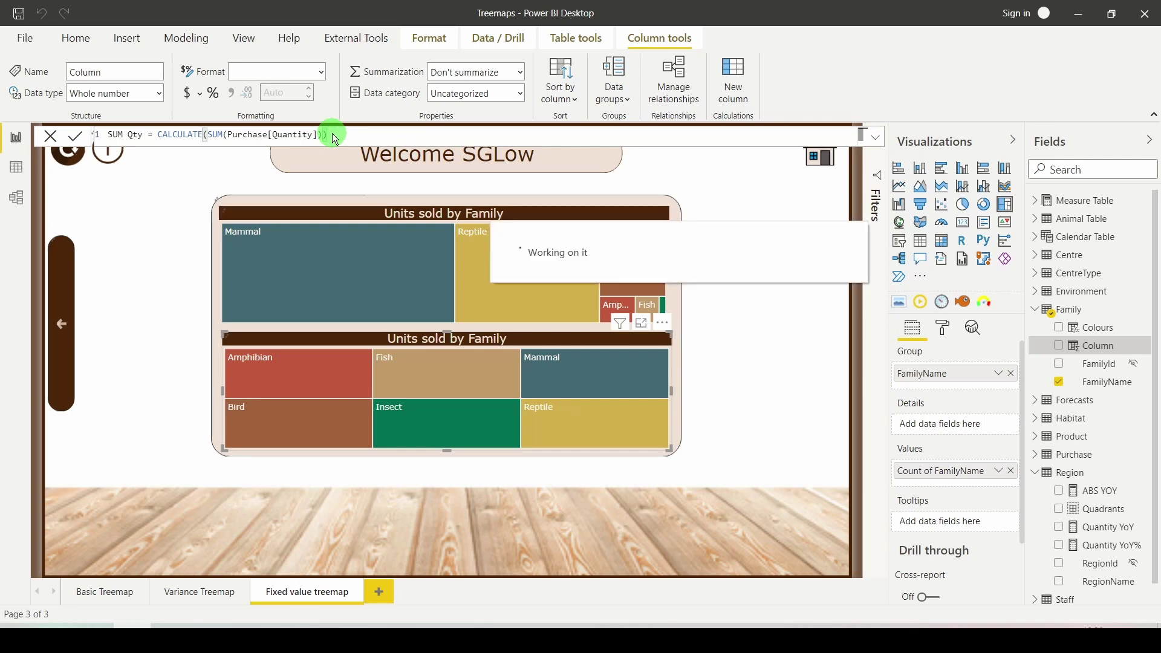
# - Examine the SUM Qty values per family in the Family table's data view, and return to the report
pyautogui.click(18, 170)
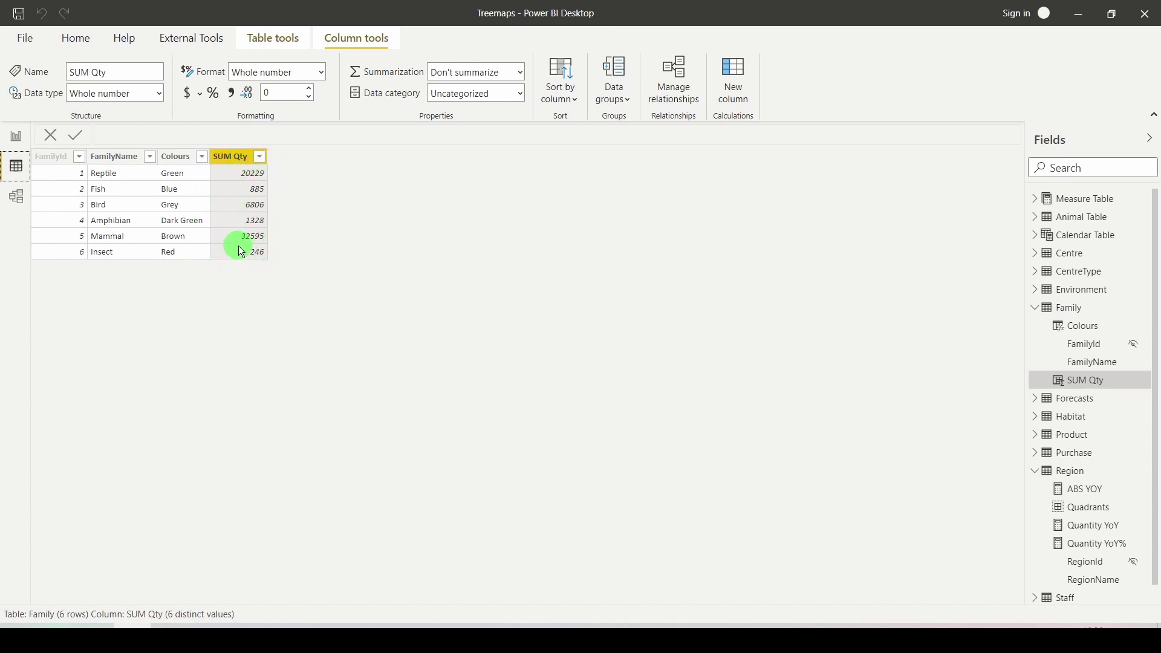
pyautogui.click(85, 51)
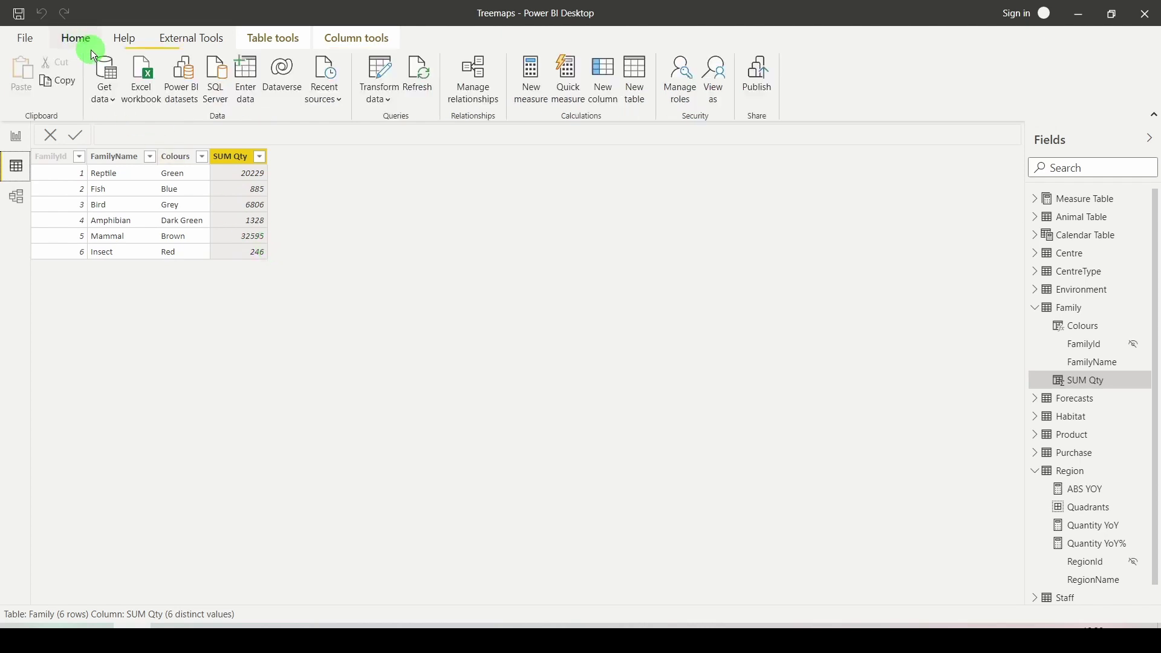
pyautogui.click(420, 86)
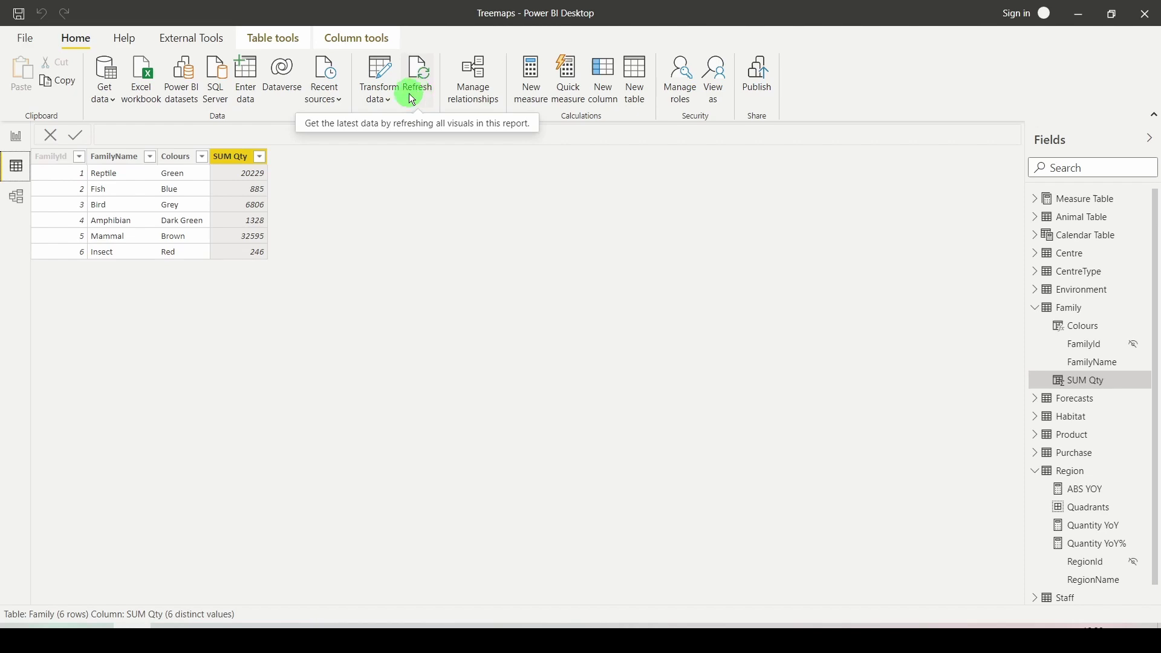
pyautogui.click(18, 138)
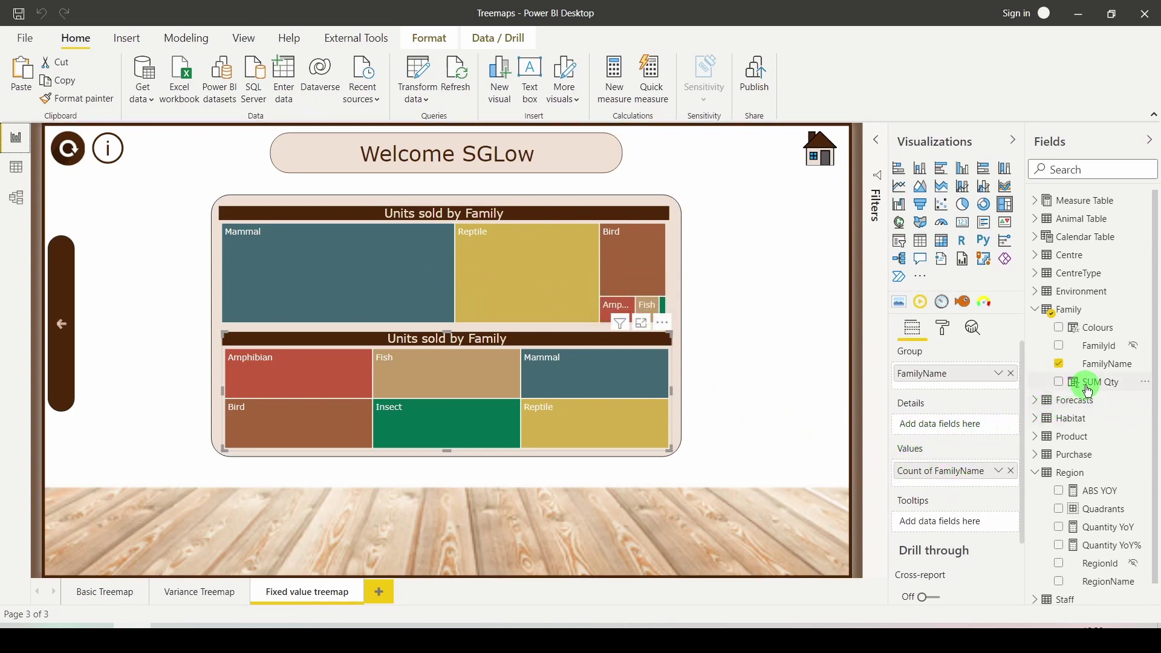
# - Add SUM Qty as the lower treemap's details and compare its family quantities with the upper treemap's tooltips
pyautogui.moveTo(1092, 390); pyautogui.dragTo(934, 426)
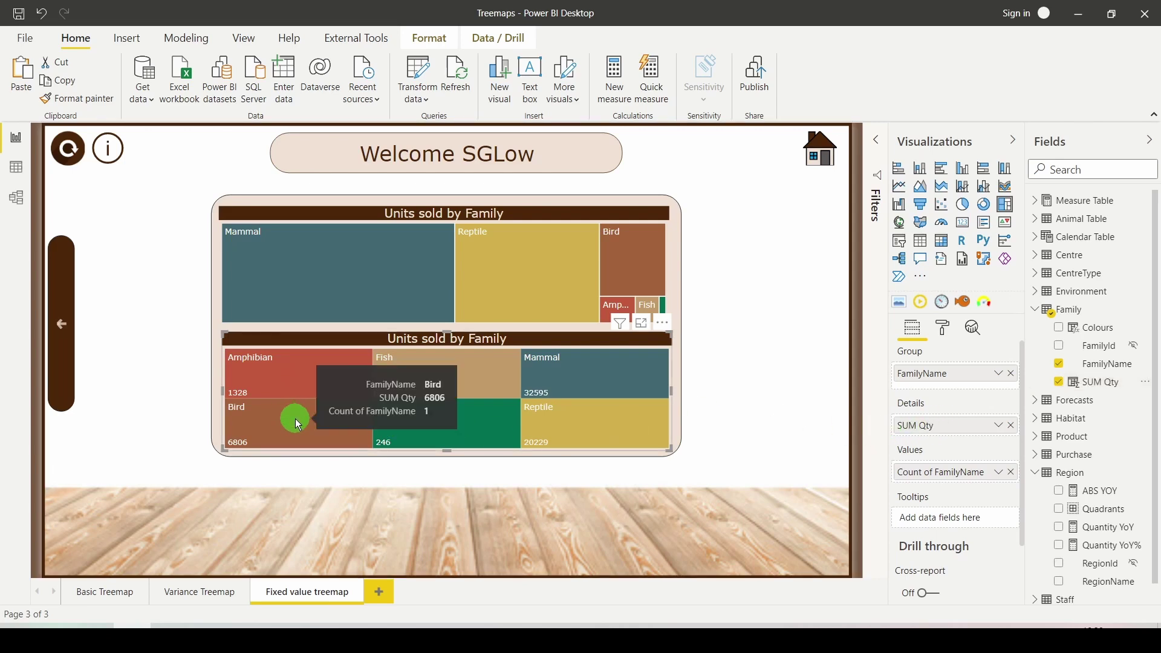
pyautogui.moveTo(463, 433)
pyautogui.moveTo(545, 434)
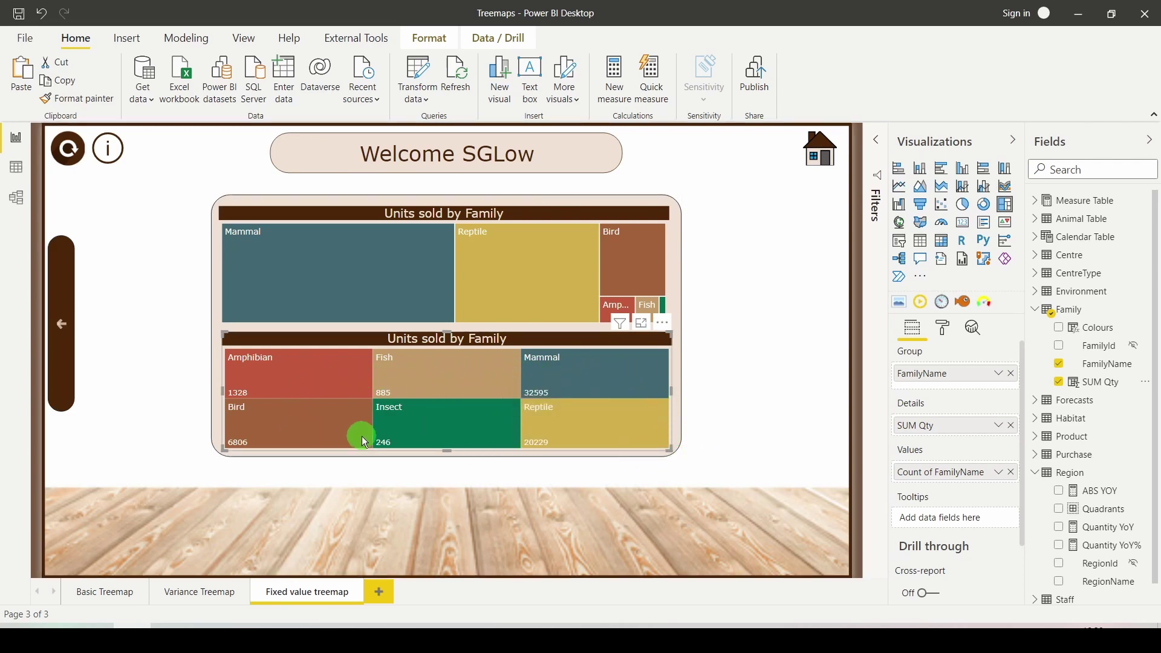
pyautogui.moveTo(391, 285)
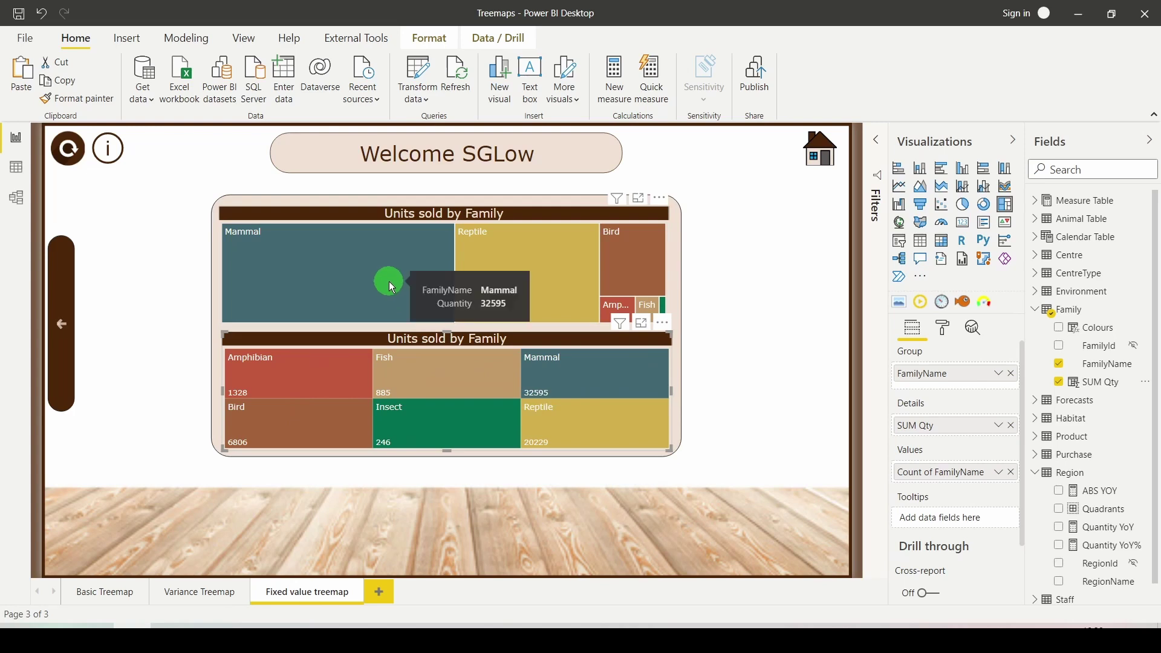
pyautogui.moveTo(625, 265)
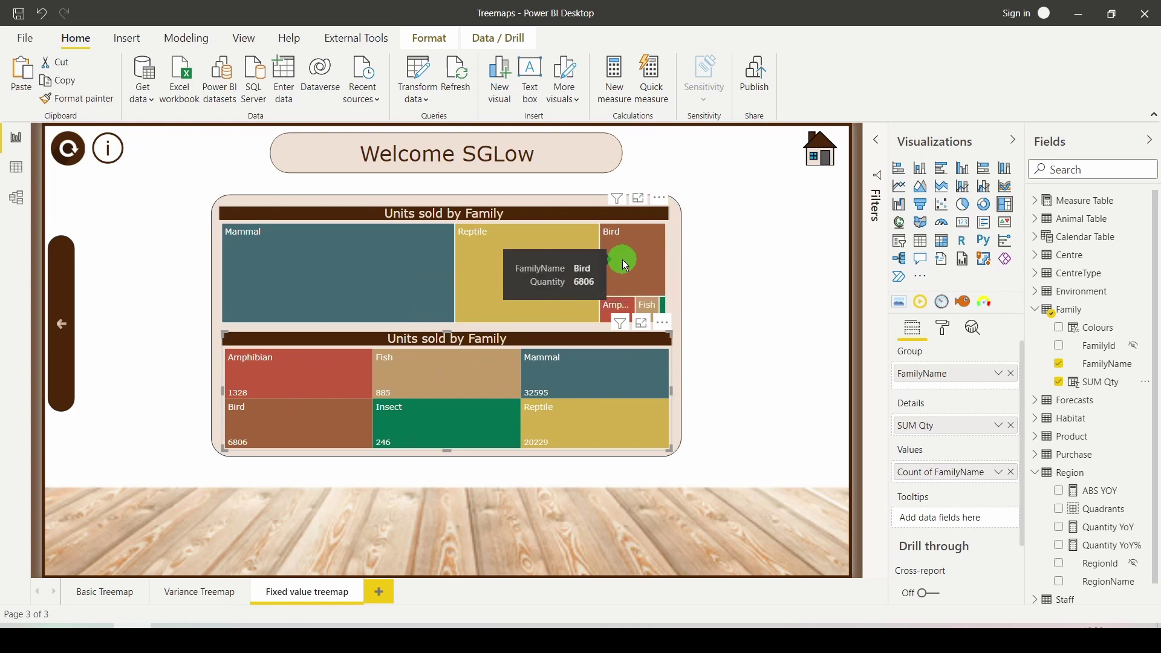